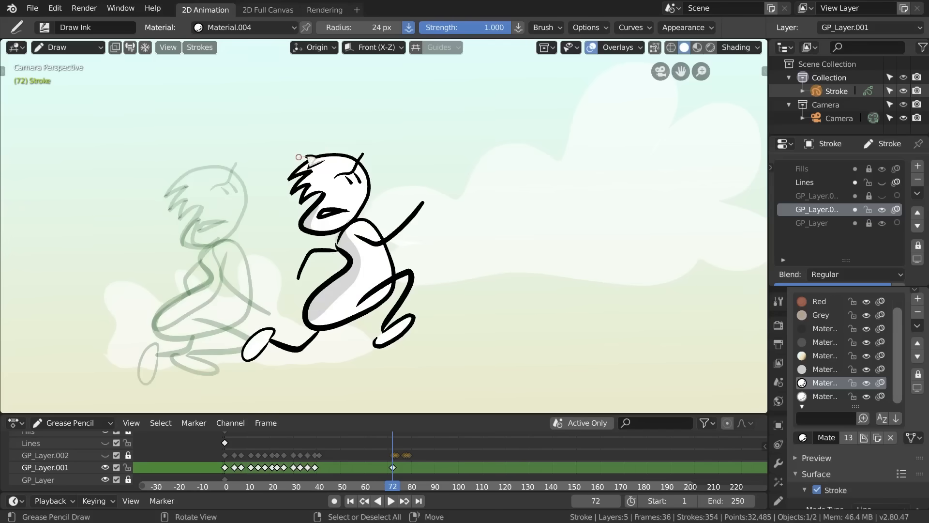
pyautogui.moveTo(328, 136)
pyautogui.mouseDown()
pyautogui.moveTo(378, 167)
pyautogui.moveTo(341, 233)
pyautogui.moveTo(297, 194)
pyautogui.moveTo(320, 165)
pyautogui.mouseUp()
pyautogui.hotkey('ctrl', 'z')
pyautogui.moveTo(299, 197)
pyautogui.mouseDown()
pyautogui.moveTo(368, 215)
pyautogui.moveTo(355, 154)
pyautogui.moveTo(328, 152)
pyautogui.mouseUp()
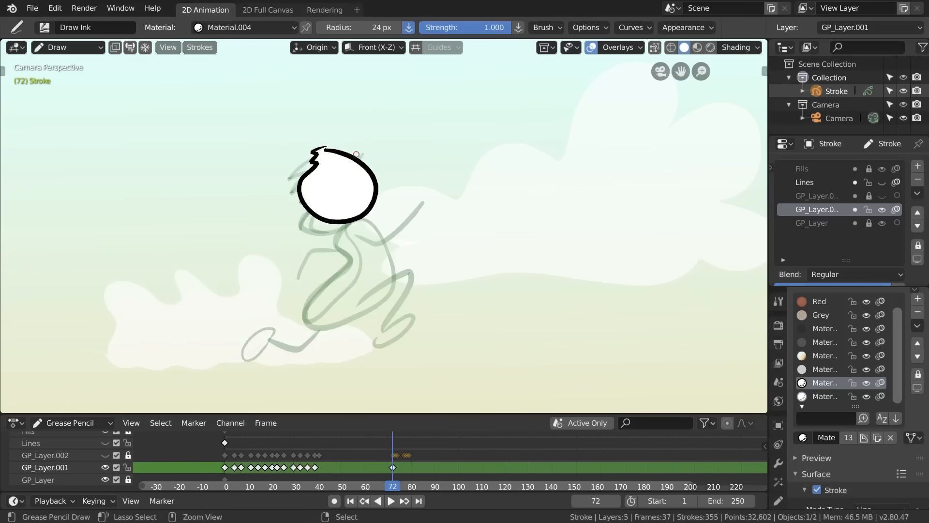
pyautogui.hotkey('ctrl', 'z')
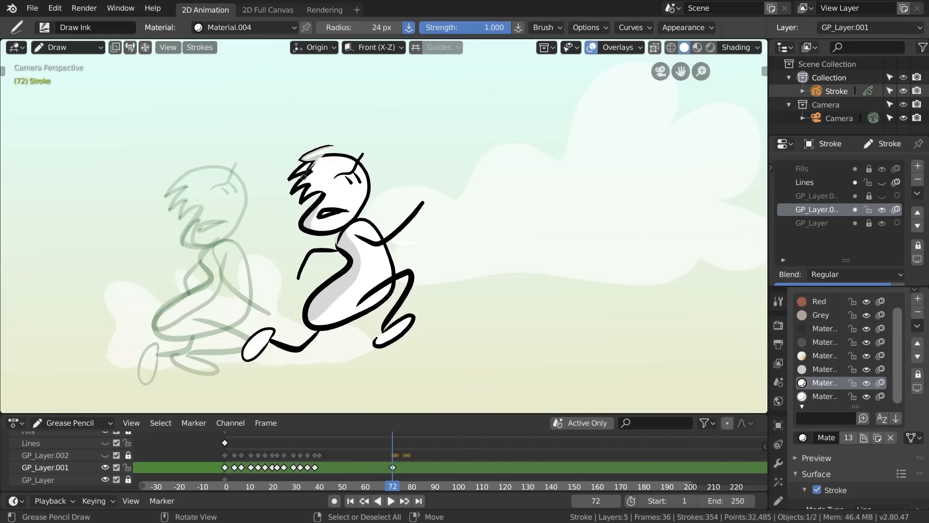
# - Draw a round, white-filled head with spiky hair on frame 72, scale it slightly up and move it over the previous pose's head
pyautogui.moveTo(320, 204)
pyautogui.mouseDown()
pyautogui.moveTo(378, 164)
pyautogui.moveTo(327, 145)
pyautogui.moveTo(312, 180)
pyautogui.mouseUp()
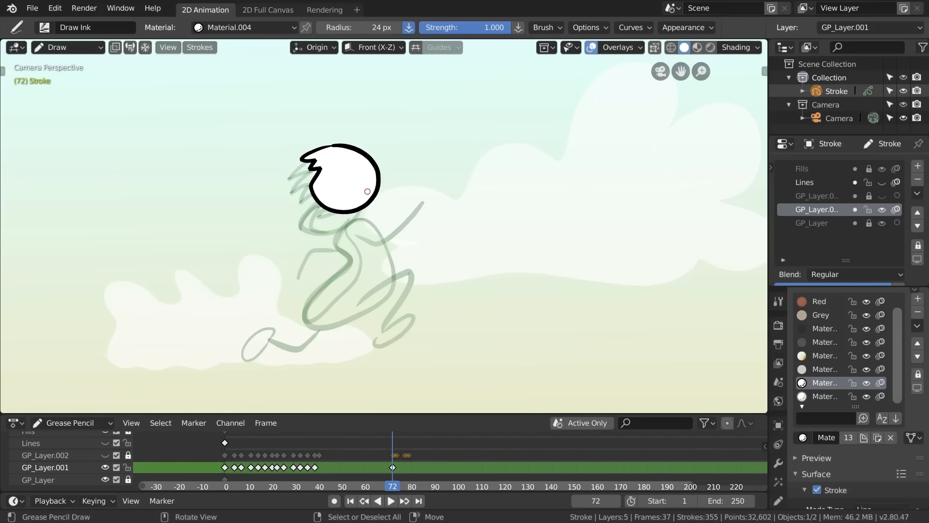
pyautogui.press('Tab')
pyautogui.press('s')
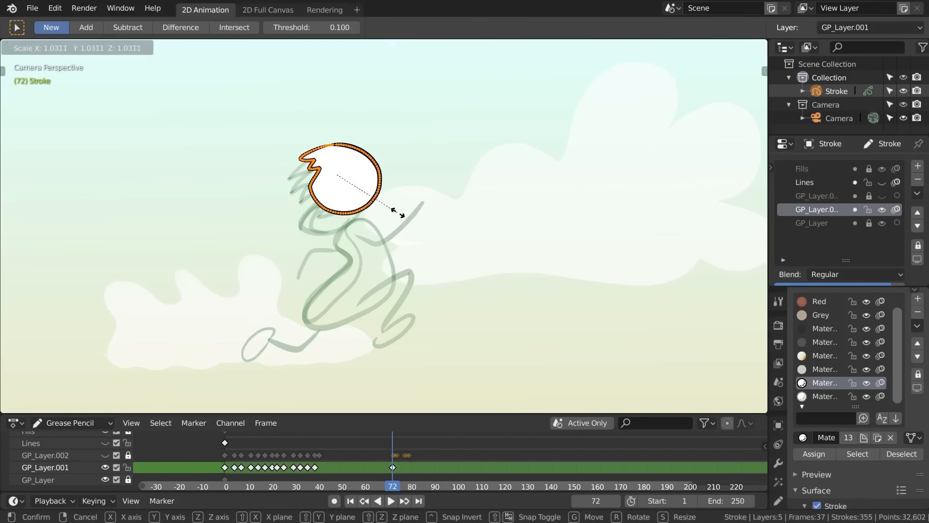
pyautogui.click(402, 214)
pyautogui.press('g')
pyautogui.click(389, 226)
pyautogui.press('Tab')
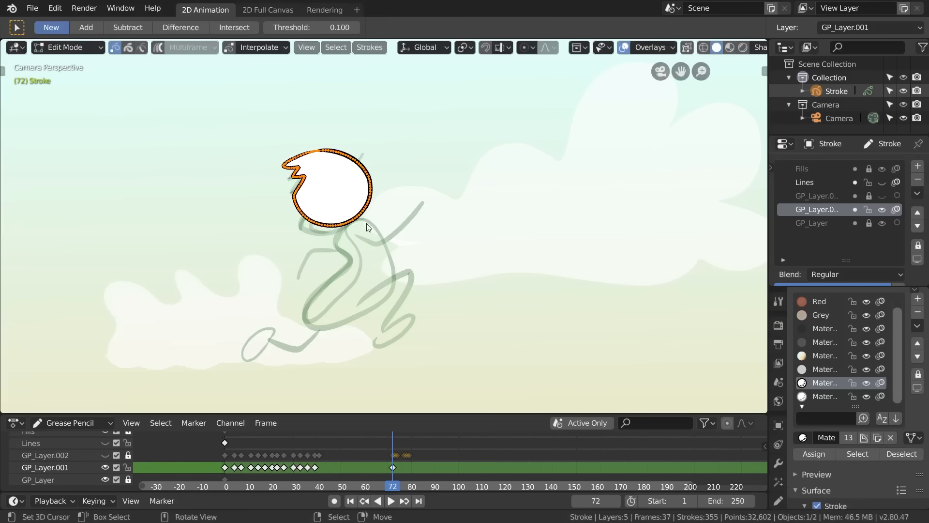
# - Draw a pear-shaped white body below the head, and add two short bent legs and the arms with the Black material
pyautogui.moveTo(338, 224); pyautogui.dragTo(344, 227)
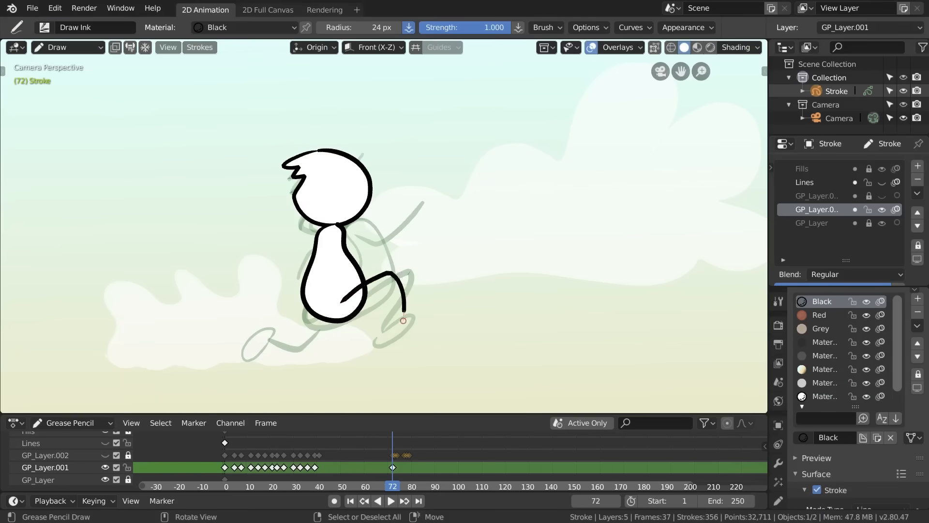
pyautogui.hotkey('ctrl', 'z')
pyautogui.moveTo(361, 289); pyautogui.dragTo(376, 326)
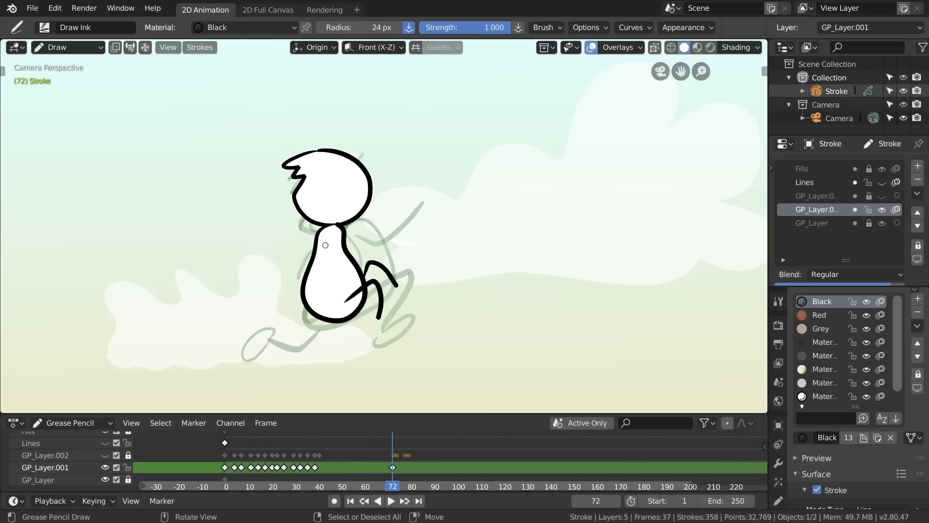
pyautogui.moveTo(321, 273); pyautogui.dragTo(365, 251)
# - Draw white-filled feet at the ends of both legs, and add the worried facial features with the Black material
pyautogui.click(818, 396)
pyautogui.moveTo(382, 319)
pyautogui.mouseDown()
pyautogui.moveTo(413, 315)
pyautogui.moveTo(364, 341)
pyautogui.mouseUp()
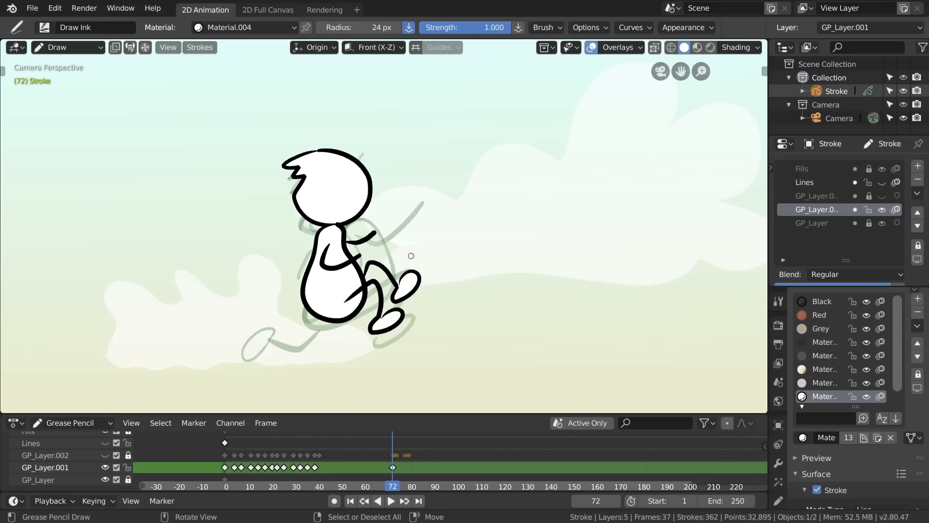
pyautogui.click(829, 300)
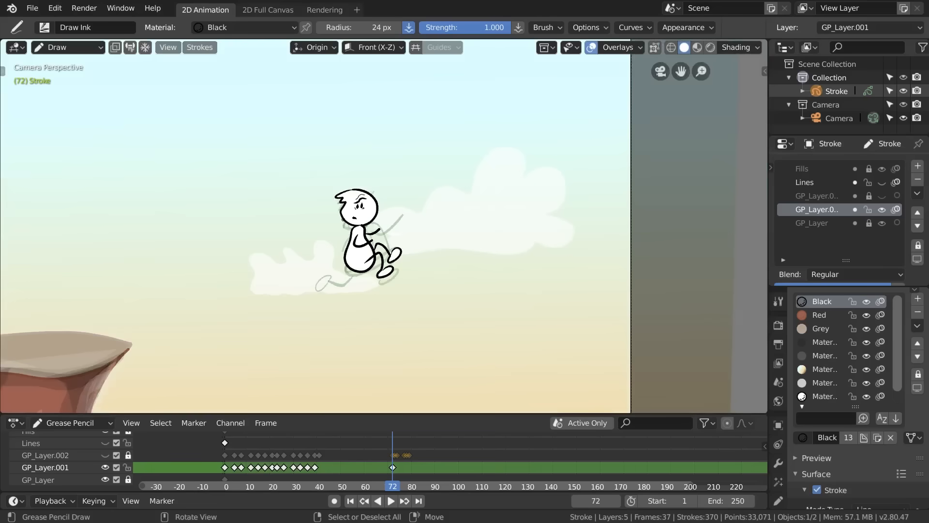
# - Go to frame 75 and set up the Grab brush in Sculpt Mode with a radius of 111 px
pyautogui.moveTo(393, 460)
pyautogui.mouseDown()
pyautogui.moveTo(366, 466)
pyautogui.moveTo(399, 465)
pyautogui.moveTo(391, 460)
pyautogui.mouseUp()
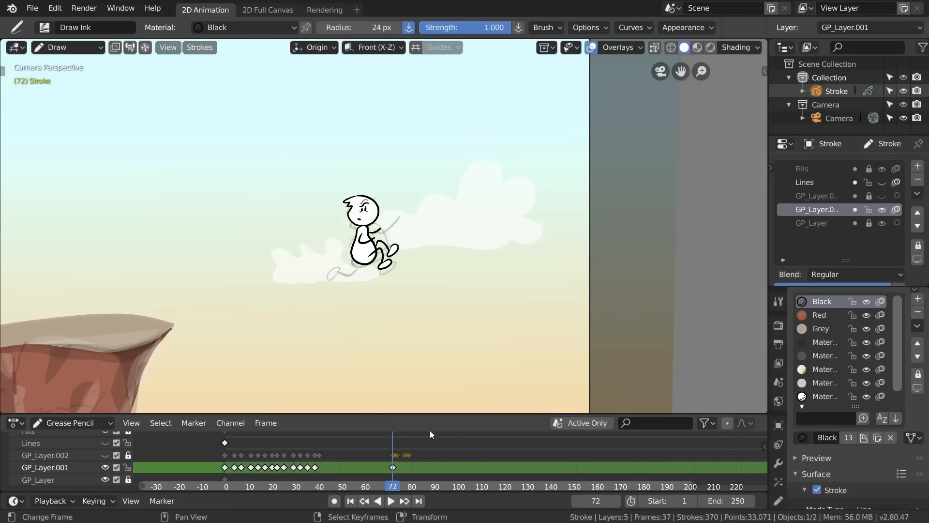
pyautogui.moveTo(397, 461); pyautogui.dragTo(396, 464)
pyautogui.click(400, 460)
pyautogui.click(53, 47)
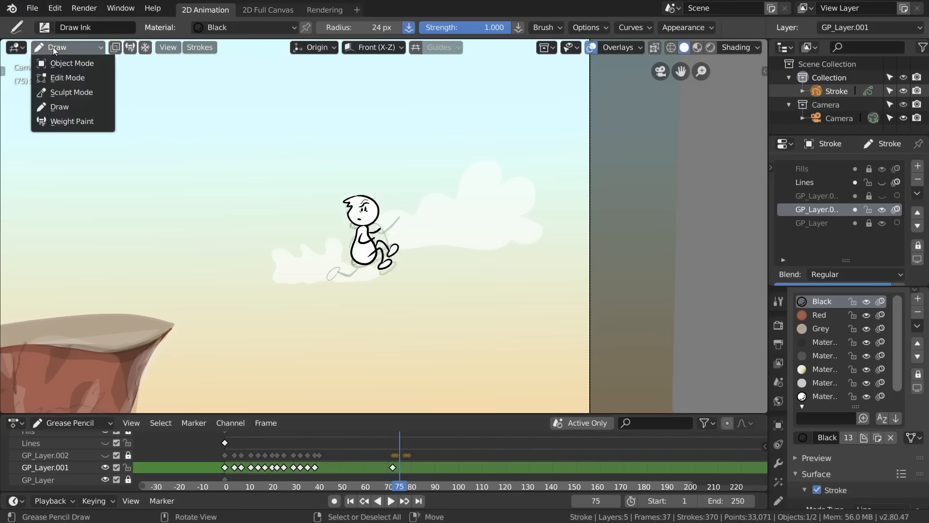
pyautogui.click(68, 92)
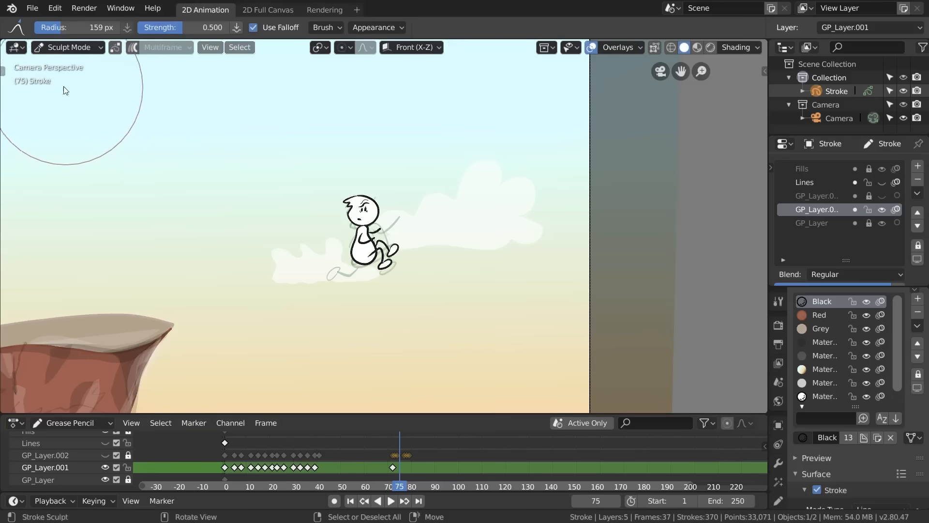
pyautogui.press('t')
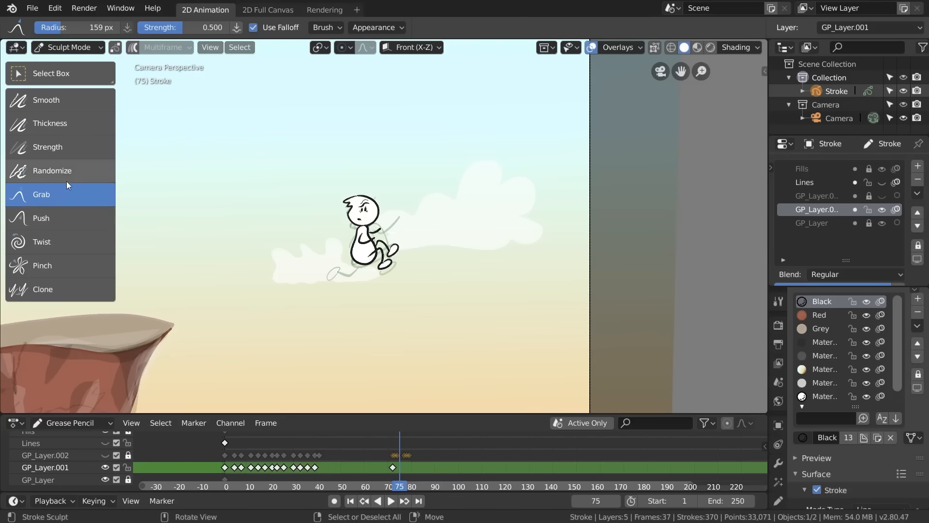
pyautogui.press('f')
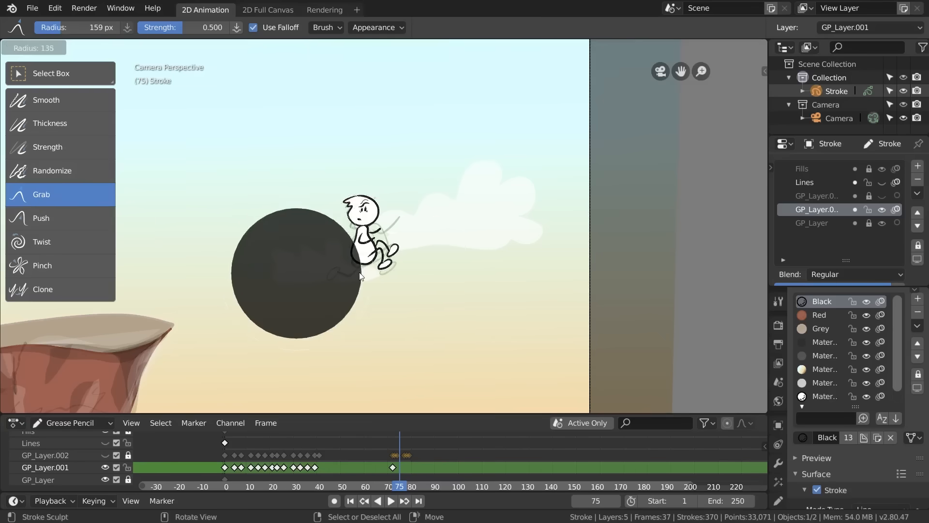
pyautogui.click(350, 272)
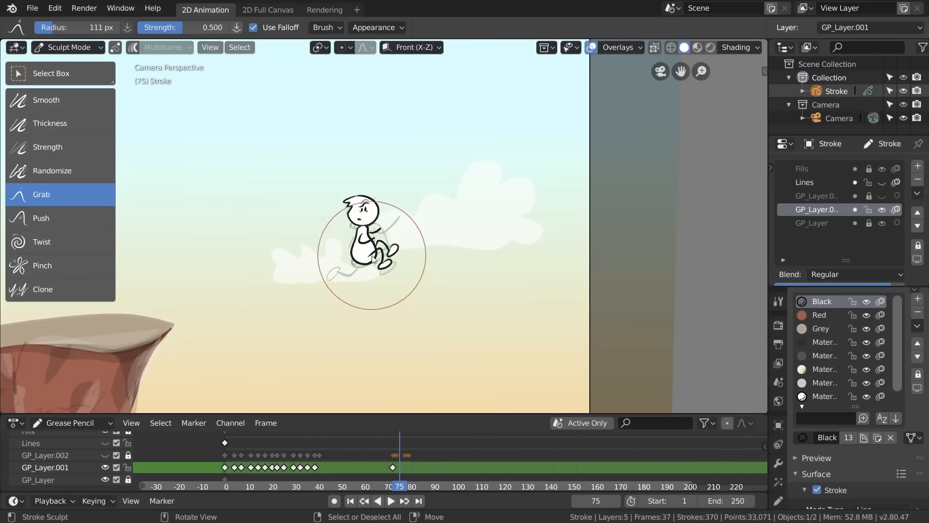
# - Stretch the character vertically on frame 75 with the Grab brush, pulling the head, body and legs downward into an elongated falling pose
pyautogui.moveTo(372, 263); pyautogui.dragTo(375, 297)
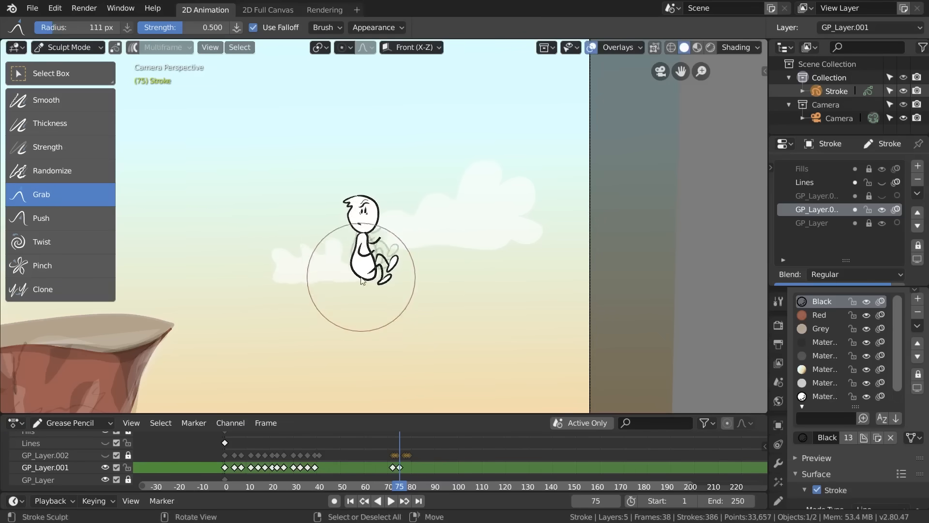
pyautogui.moveTo(366, 234); pyautogui.dragTo(366, 255)
pyautogui.moveTo(367, 201); pyautogui.dragTo(366, 254)
pyautogui.moveTo(364, 272); pyautogui.dragTo(370, 291)
pyautogui.moveTo(378, 215); pyautogui.dragTo(373, 236)
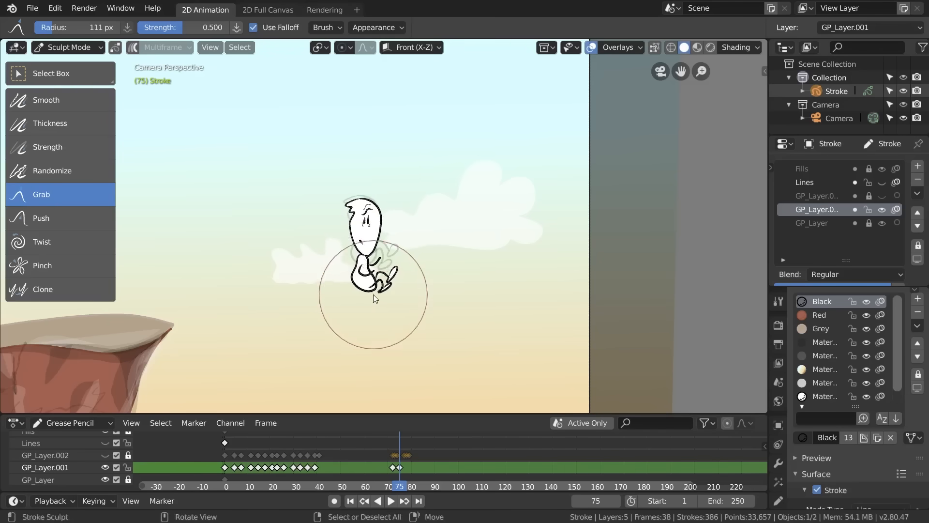
pyautogui.moveTo(374, 296); pyautogui.dragTo(372, 342)
pyautogui.moveTo(361, 311); pyautogui.dragTo(361, 351)
pyautogui.moveTo(399, 318)
pyautogui.mouseDown()
pyautogui.moveTo(407, 325)
pyautogui.moveTo(368, 338)
pyautogui.moveTo(405, 336)
pyautogui.moveTo(353, 276)
pyautogui.moveTo(353, 224)
pyautogui.mouseUp()
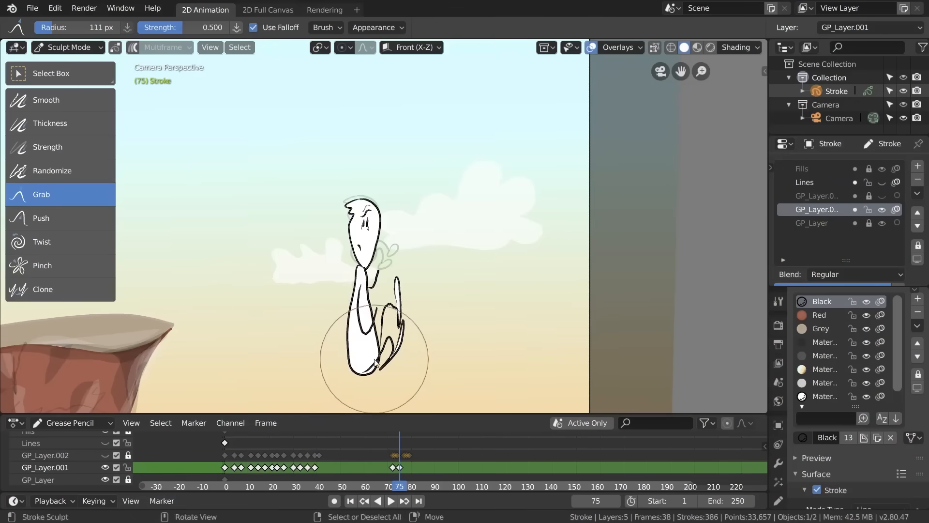
pyautogui.moveTo(376, 361); pyautogui.dragTo(379, 381)
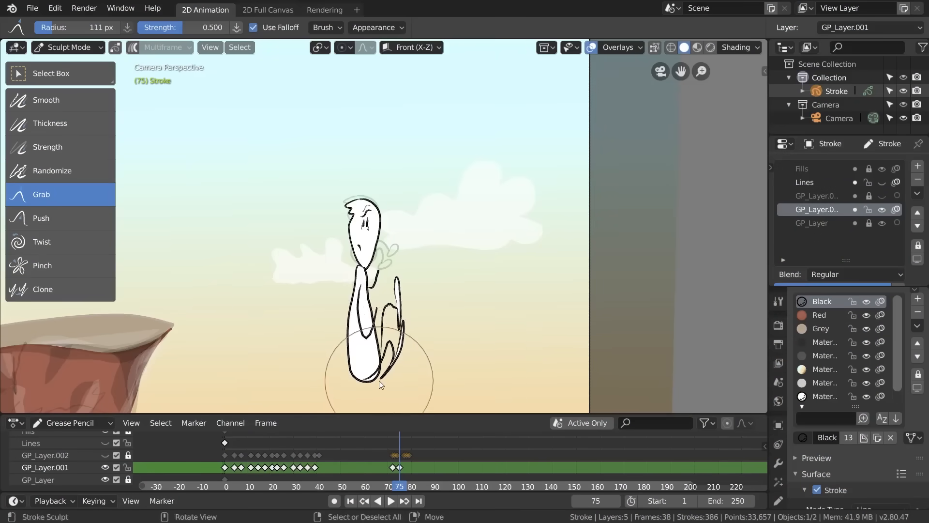
# - Smooth the stretched leg, foot and arm lines using the Smooth brush with a radius of 77 px
pyautogui.click(54, 105)
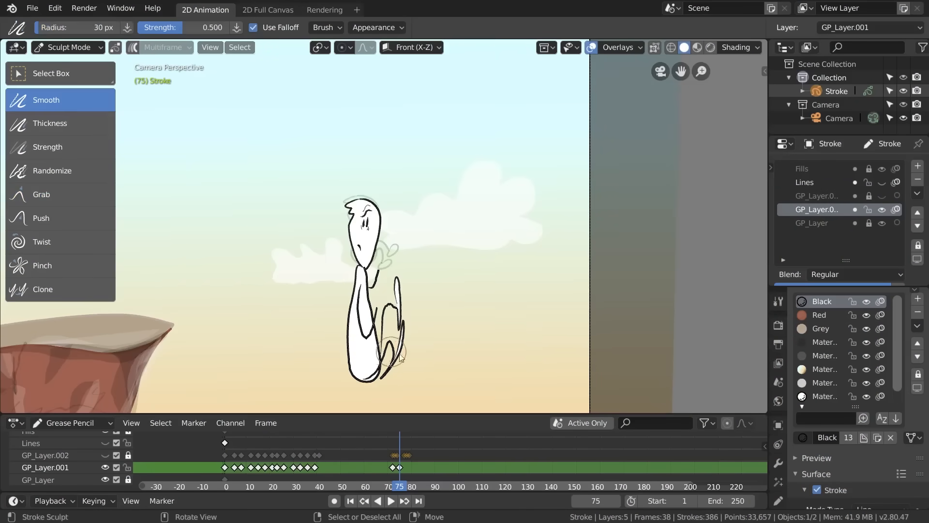
pyautogui.press('f')
pyautogui.click(410, 362)
pyautogui.moveTo(411, 362); pyautogui.dragTo(406, 310)
pyautogui.moveTo(405, 302)
pyautogui.mouseDown()
pyautogui.moveTo(365, 332)
pyautogui.moveTo(340, 386)
pyautogui.moveTo(376, 259)
pyautogui.mouseUp()
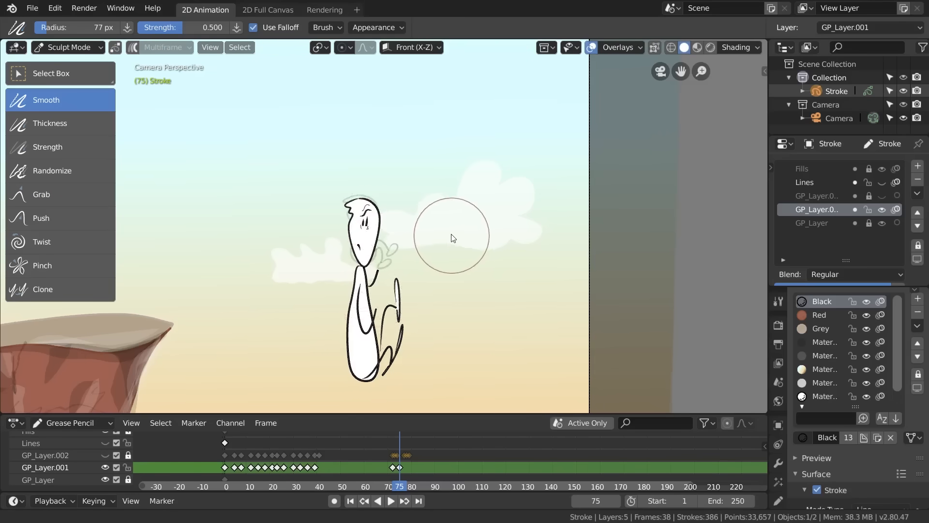
# - On frame 77, select all the character's strokes in Edit Mode and move them -1.43 m along Z
pyautogui.keyDown('shift'); pyautogui.moveTo(452, 234); pyautogui.dragTo(499, 193, button='middle'); pyautogui.keyUp('shift')
pyautogui.press('Right')
pyautogui.press('Right')
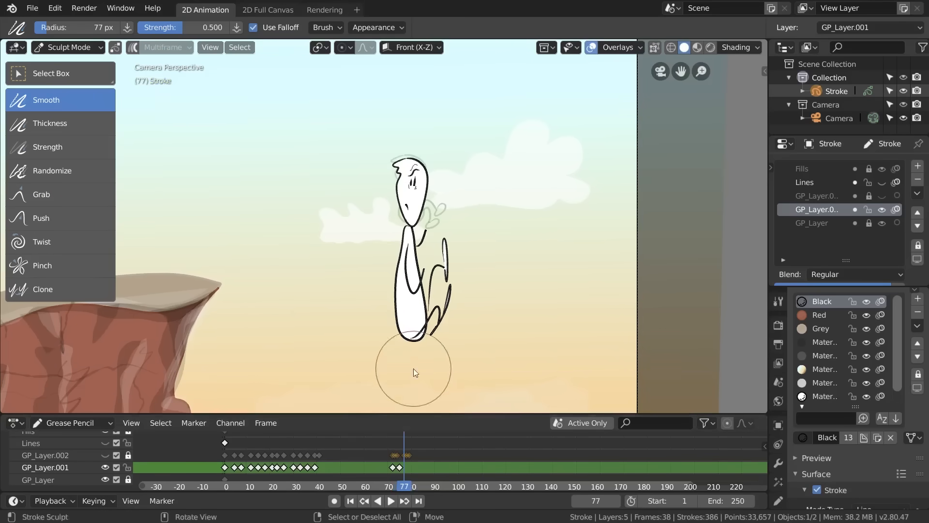
pyautogui.press('Tab')
pyautogui.press('a')
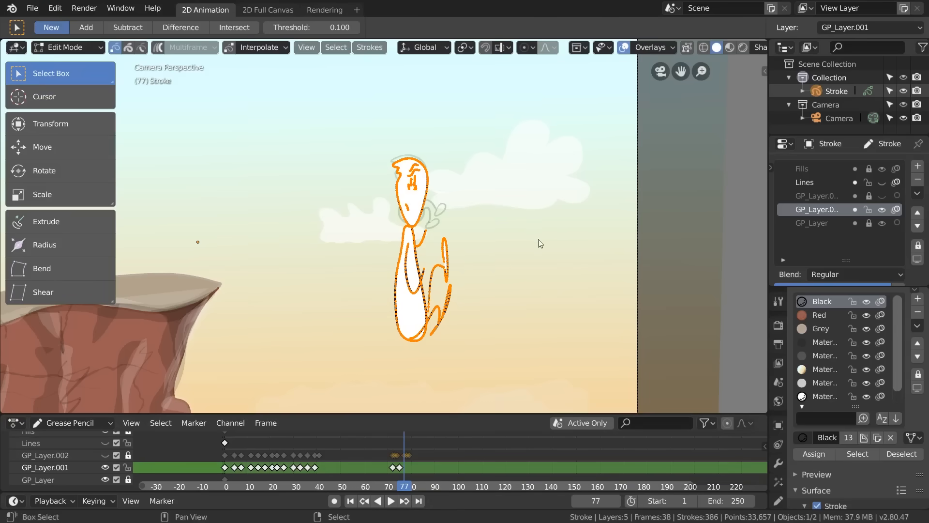
pyautogui.moveTo(539, 239)
pyautogui.keyDown('shift'); pyautogui.mouseDown(button='middle')
pyautogui.moveTo(552, 191)
pyautogui.moveTo(501, 186)
pyautogui.mouseUp(button='middle'); pyautogui.keyUp('shift')
pyautogui.press('g')
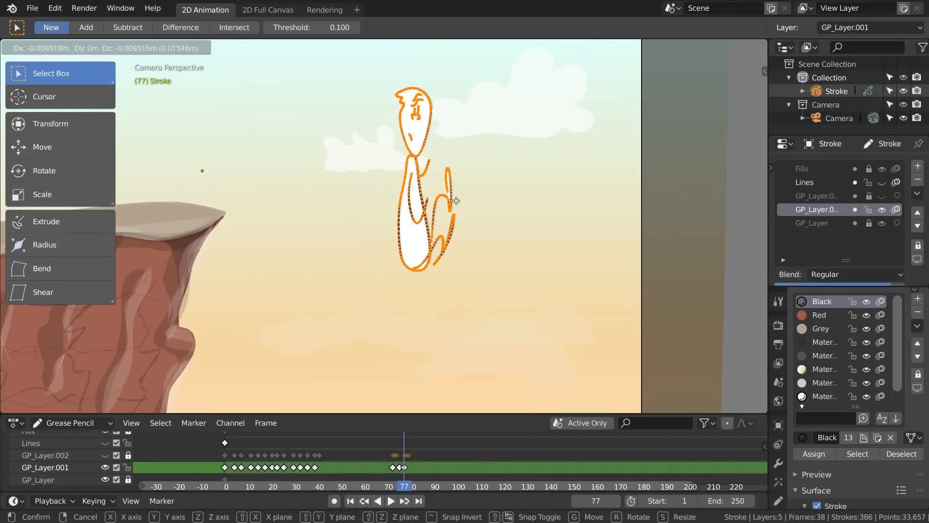
pyautogui.press('x')
pyautogui.press('z')
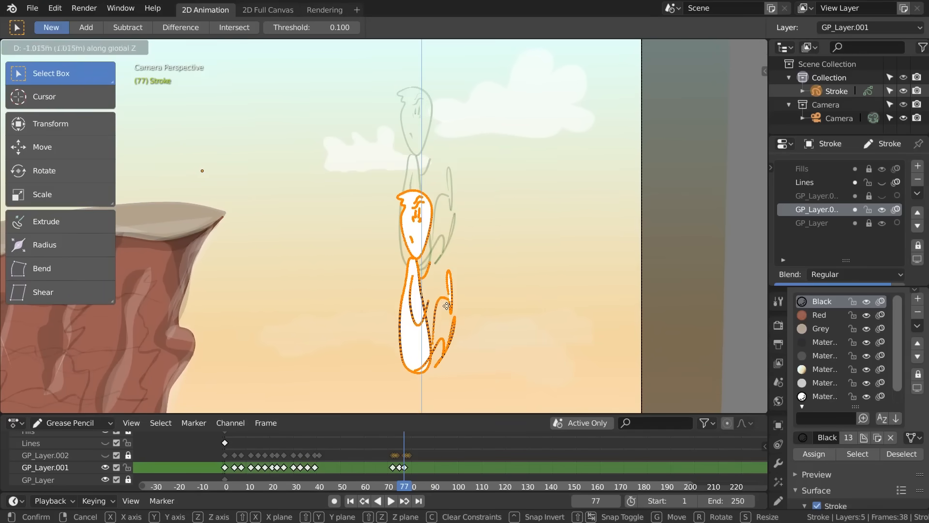
pyautogui.click(450, 345)
# - On frame 79, move the whole character -1.89 m along Z, below the camera frame, and deselect it
pyautogui.keyDown('shift'); pyautogui.moveTo(457, 301); pyautogui.dragTo(501, 178, button='middle'); pyautogui.keyUp('shift')
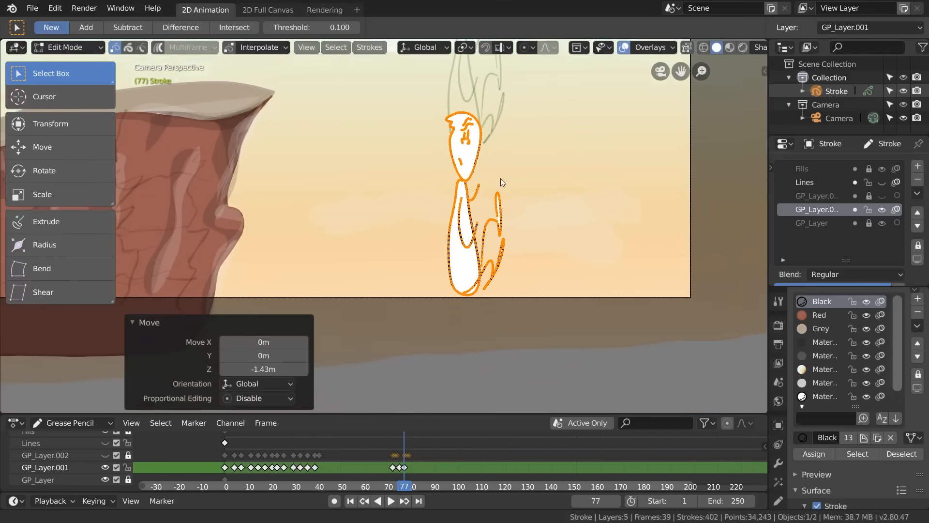
pyautogui.press('Right')
pyautogui.press('Right')
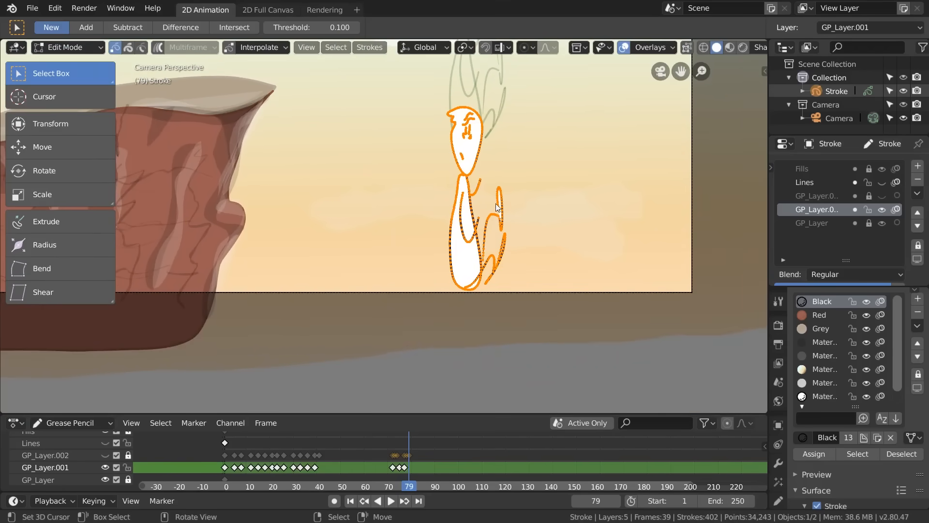
pyautogui.press('g')
pyautogui.press('z')
pyautogui.click(500, 386)
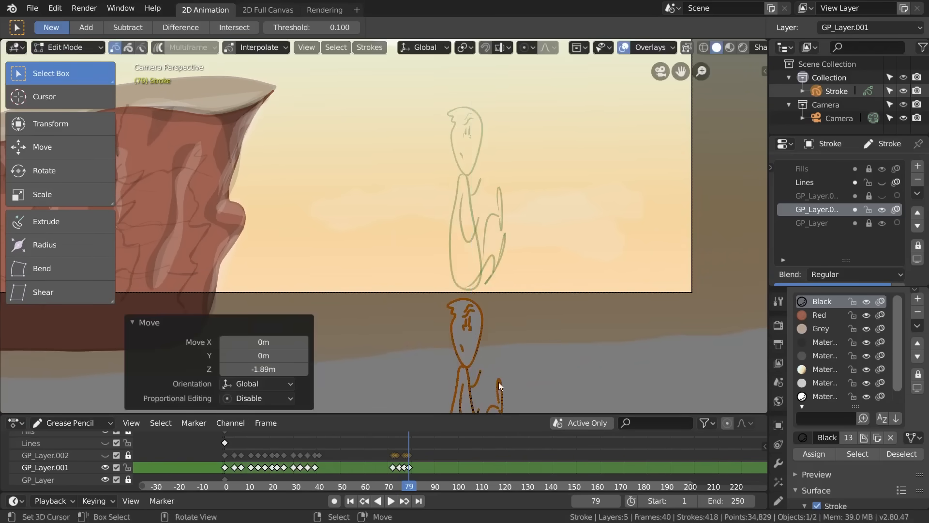
pyautogui.hotkey('alt', 'a')
# - Play back the falling animation from frame 65 to review the timing of the drop
pyautogui.moveTo(484, 181)
pyautogui.keyDown('shift'); pyautogui.mouseDown(button='middle')
pyautogui.moveTo(447, 396)
pyautogui.moveTo(523, 386)
pyautogui.mouseUp(button='middle'); pyautogui.keyUp('shift')
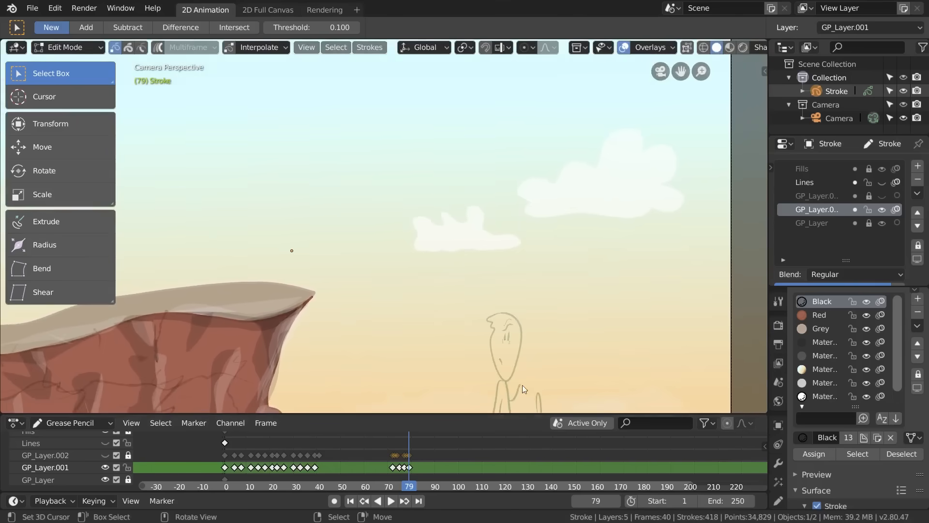
pyautogui.click(372, 462)
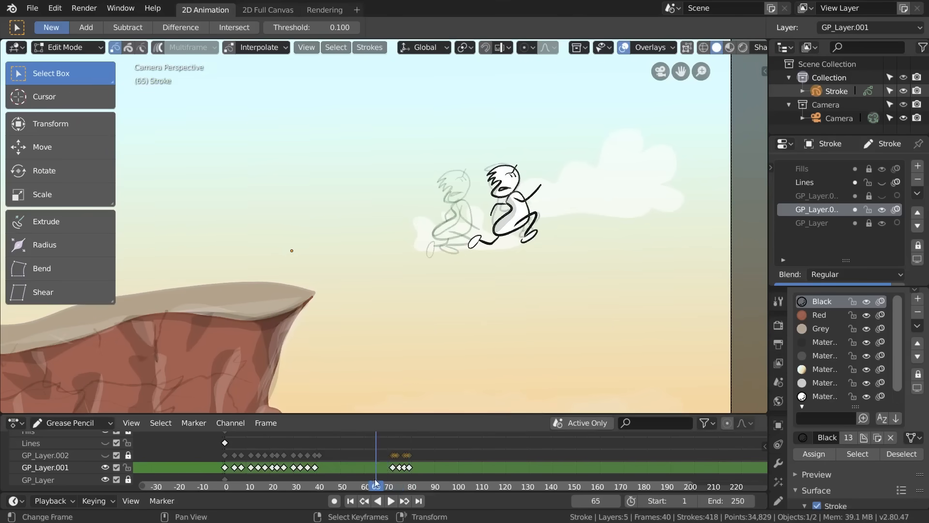
pyautogui.click(391, 501)
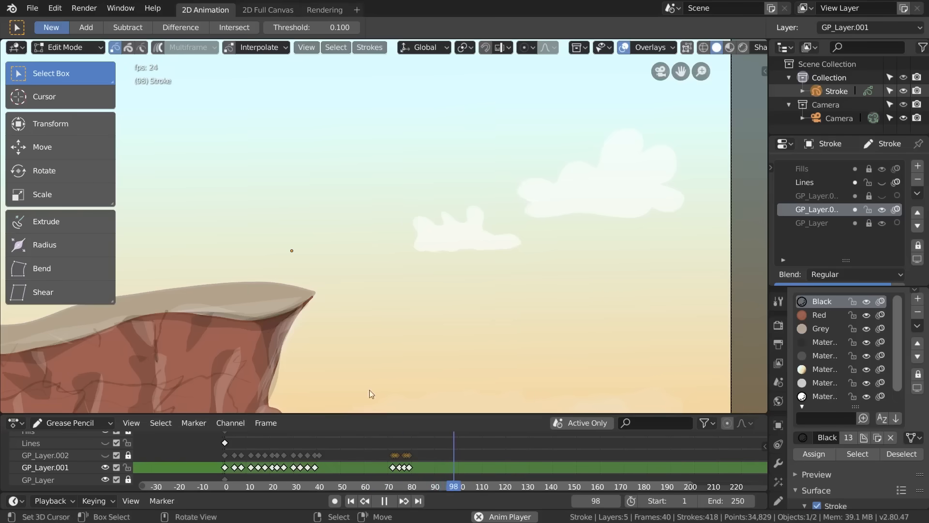
pyautogui.click(388, 500)
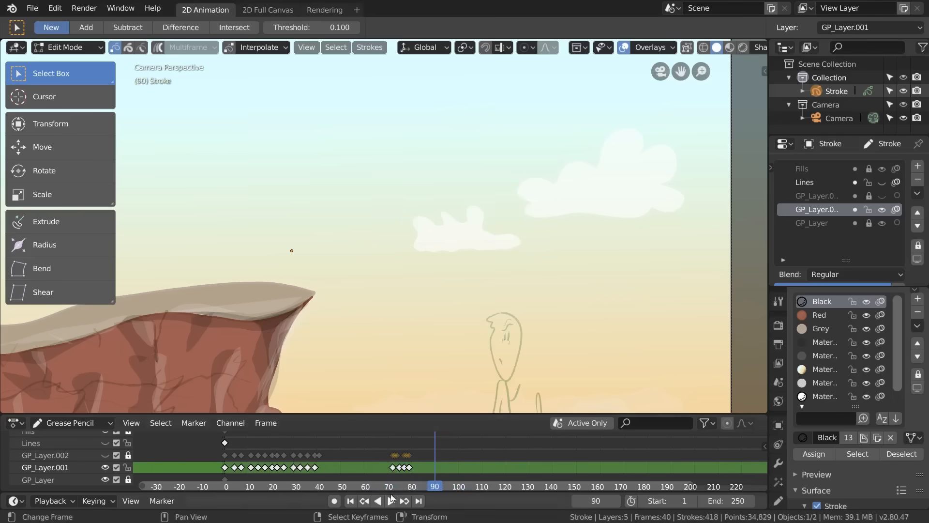
# - Return to the stretched drawing on frame 75 and scale it uniformly to 0.878
pyautogui.moveTo(391, 472); pyautogui.dragTo(403, 468)
pyautogui.press('Left')
pyautogui.press('Left')
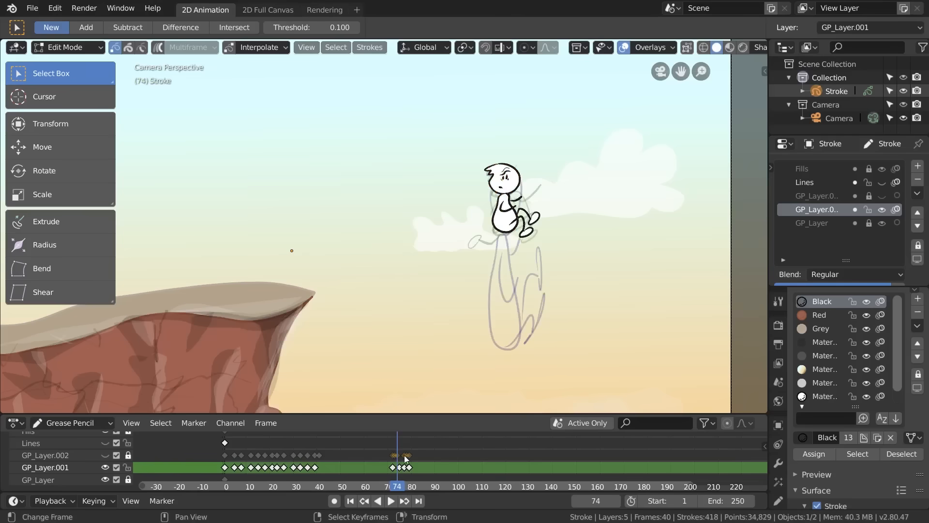
pyautogui.click(405, 501)
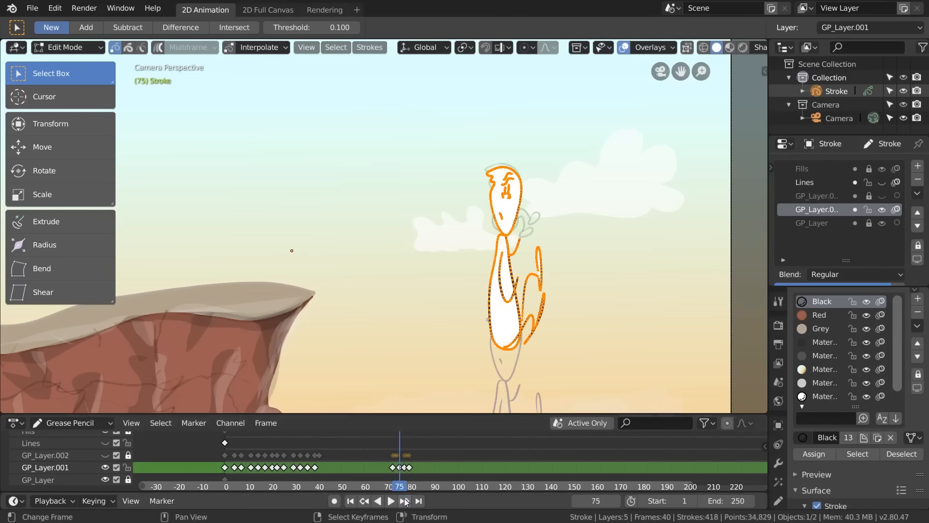
pyautogui.press('s')
pyautogui.click(555, 338)
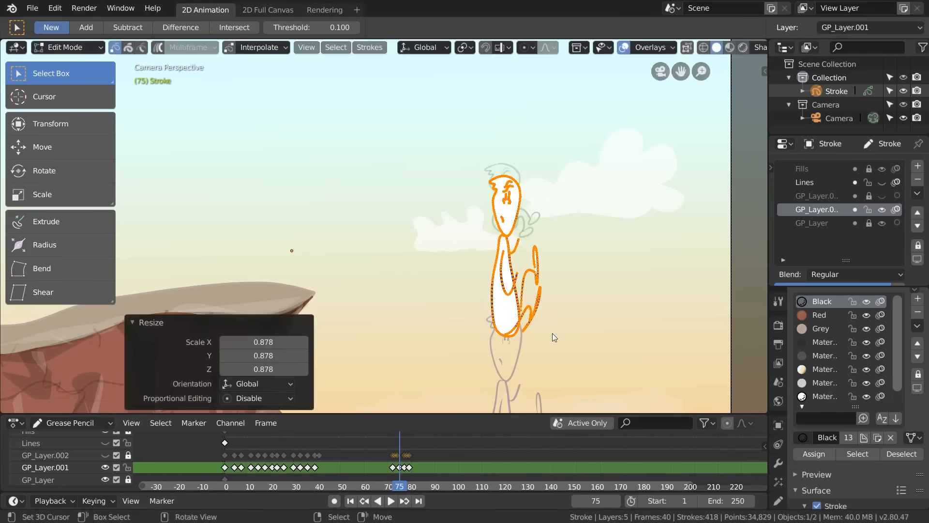
# - On frame 75, move the stretched character 0.119 m along Z and scale it down slightly
pyautogui.press('g')
pyautogui.click(552, 320)
pyautogui.press('s')
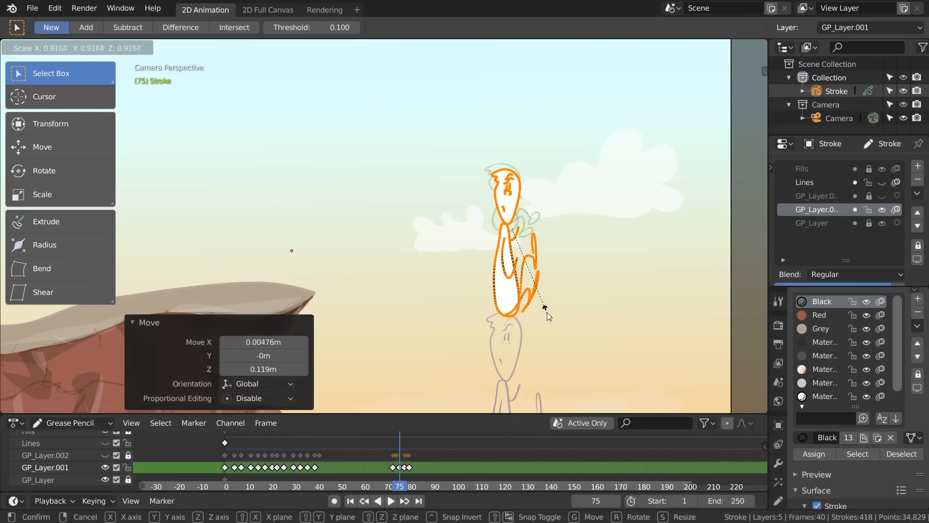
pyautogui.click(548, 318)
# - Shift the three falling keyframes of the character's layer later so they start at frame 78, and play back the fall
pyautogui.click(406, 469)
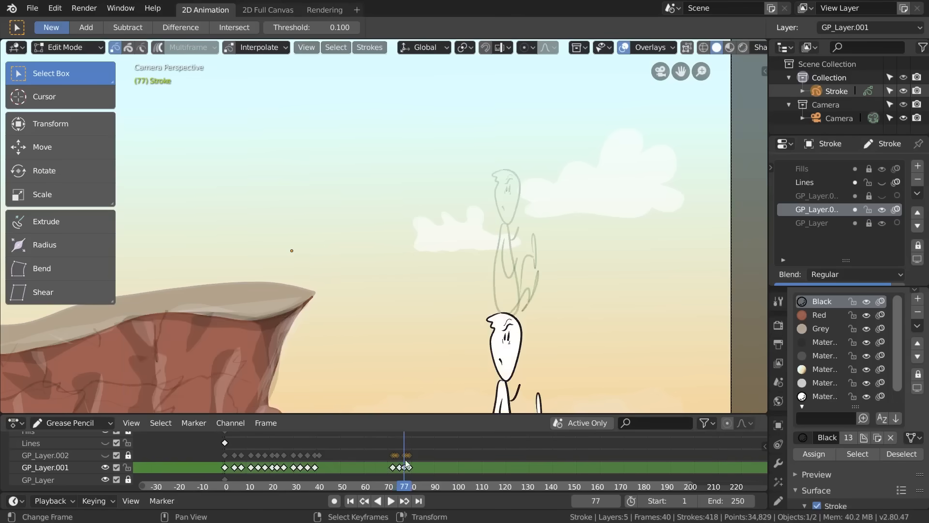
pyautogui.press('space')
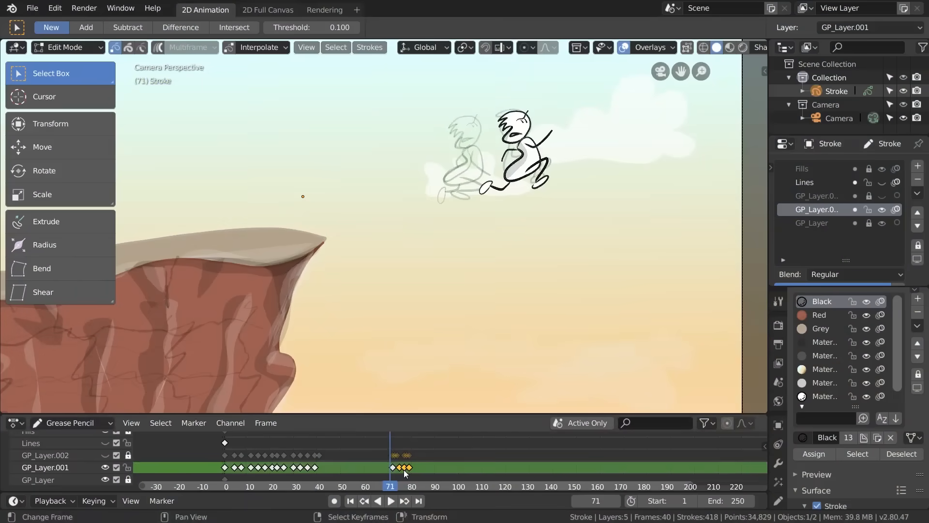
pyautogui.moveTo(406, 471); pyautogui.dragTo(426, 472)
pyautogui.press('g')
pyautogui.click(407, 465)
pyautogui.press('g')
pyautogui.click(414, 465)
pyautogui.press('g')
pyautogui.click(409, 466)
pyautogui.press('space')
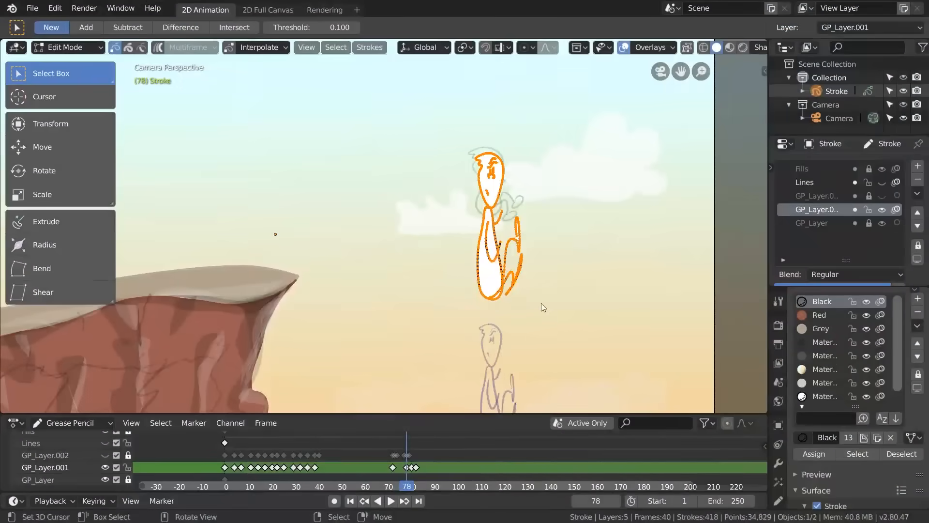
# - Select all the character's strokes on frame 78 and scale them down slightly
pyautogui.hotkey('alt', 'a')
pyautogui.press('a')
pyautogui.press('s')
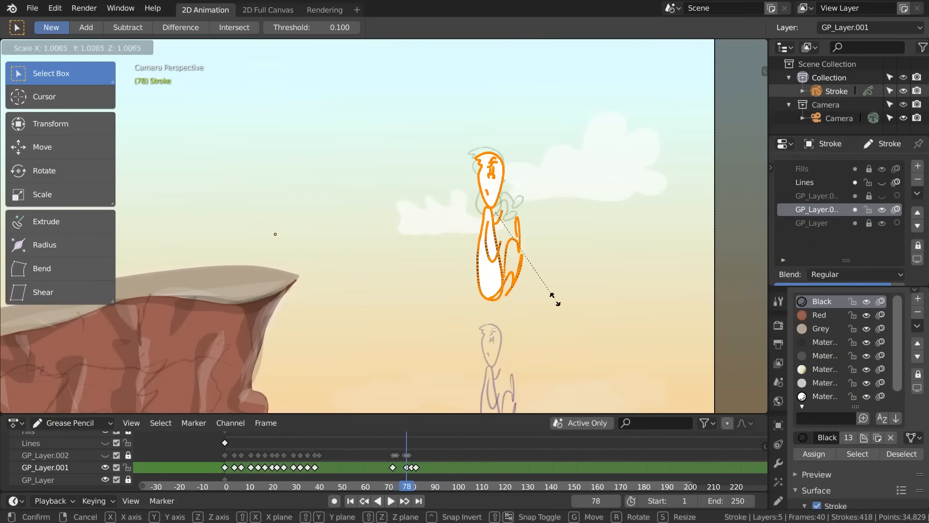
pyautogui.click(537, 297)
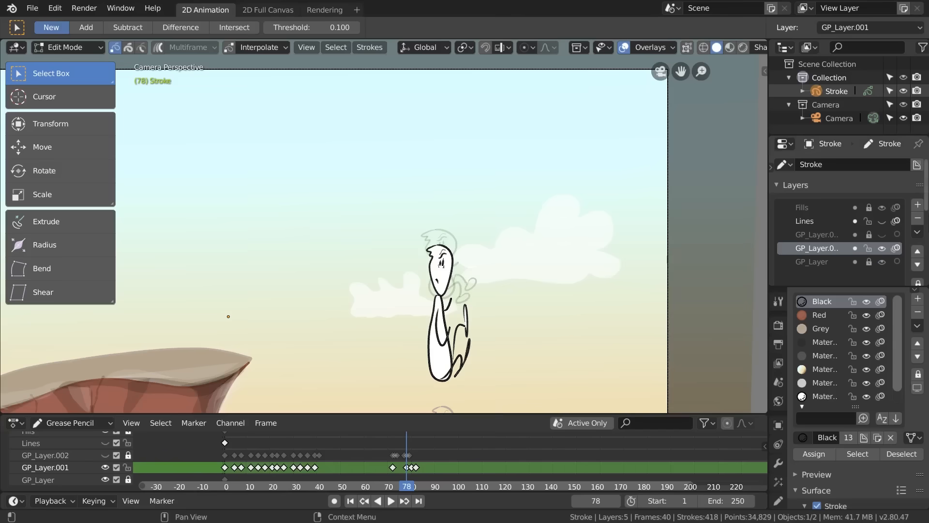
# - Add a new layer above the character's layer and choose Material.005 for drawing on it in Draw Mode
pyautogui.click(919, 206)
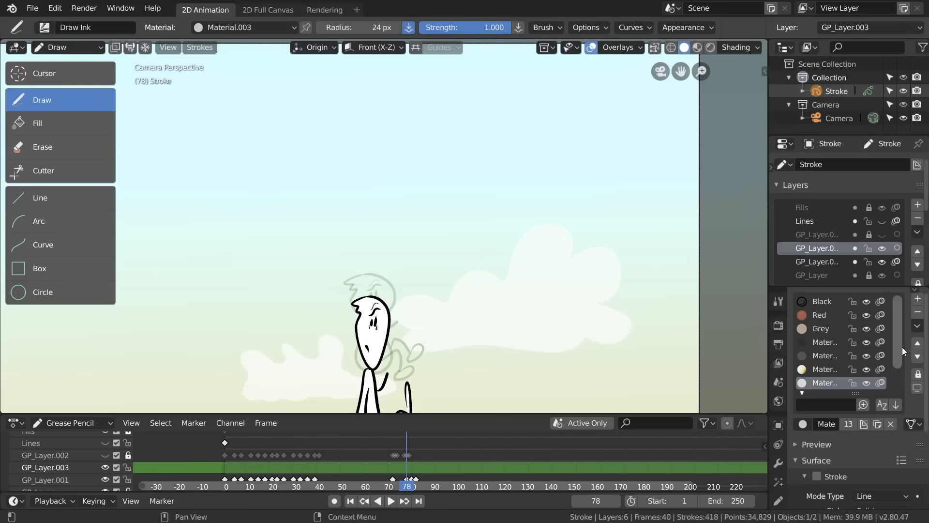
pyautogui.scroll(-2, 895, 358)
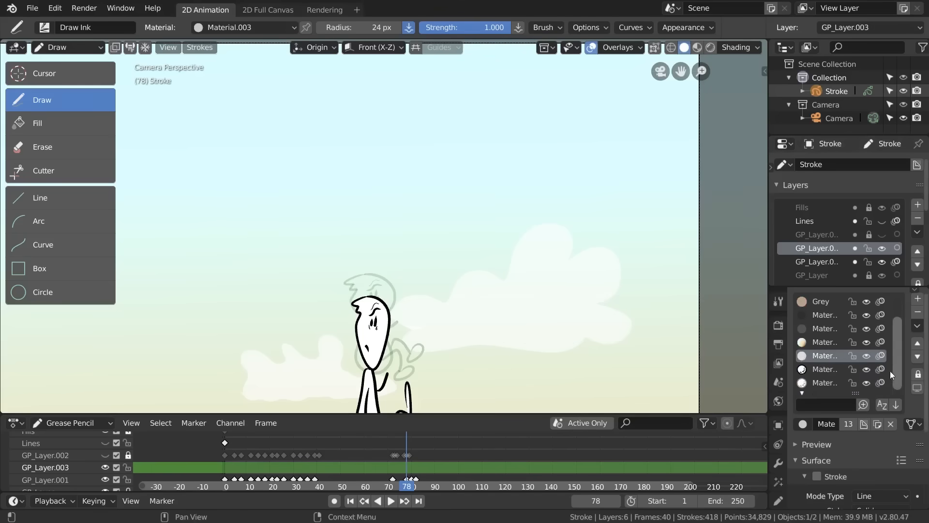
pyautogui.click(814, 370)
pyautogui.click(812, 383)
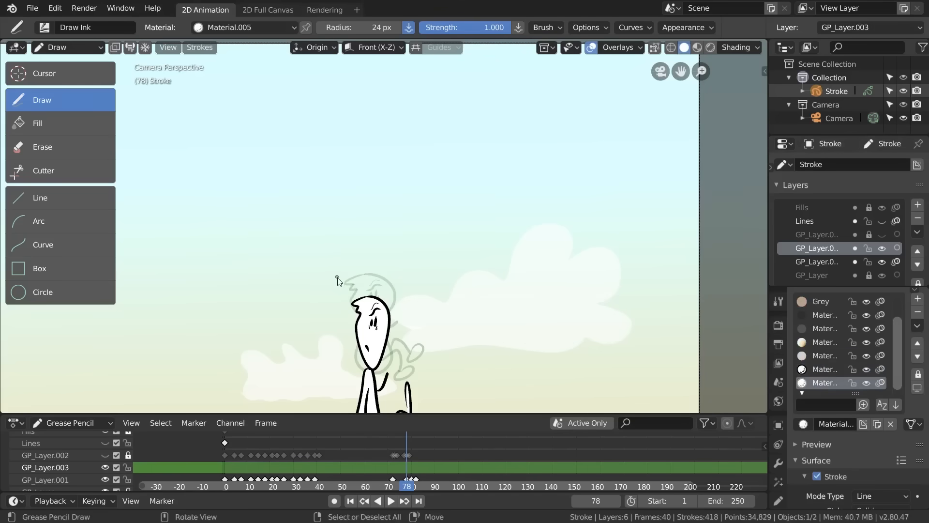
pyautogui.moveTo(341, 283)
pyautogui.mouseDown()
pyautogui.moveTo(336, 261)
pyautogui.moveTo(322, 260)
pyautogui.moveTo(365, 231)
pyautogui.mouseUp()
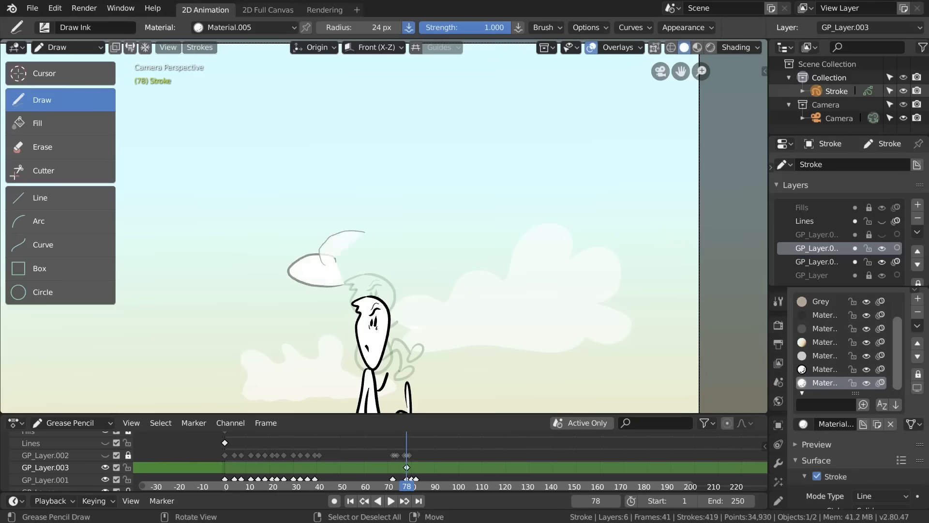
pyautogui.hotkey('ctrl', 'z')
pyautogui.hotkey('ctrl', 'z')
# - Enable the brush's stabilizer and draw a puffy white smoke cloud just above the character's head on frame 78
pyautogui.click(586, 28)
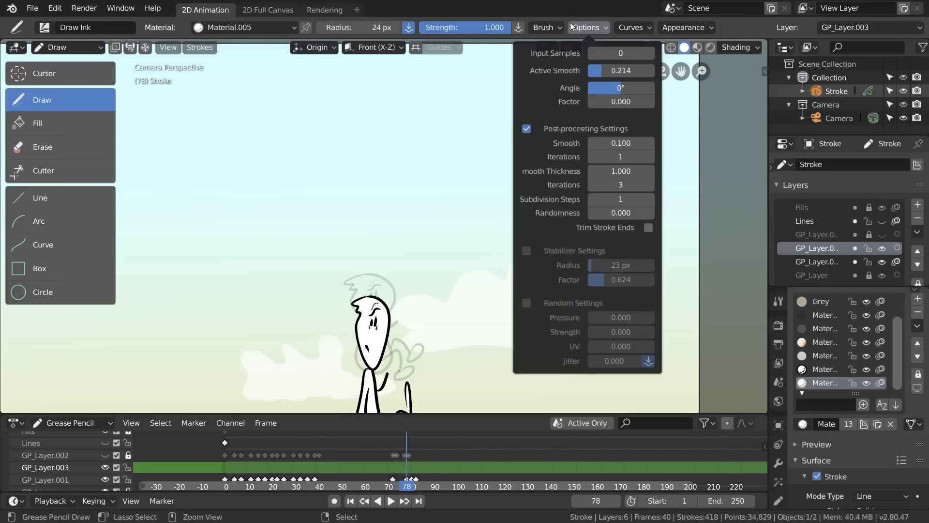
pyautogui.click(526, 250)
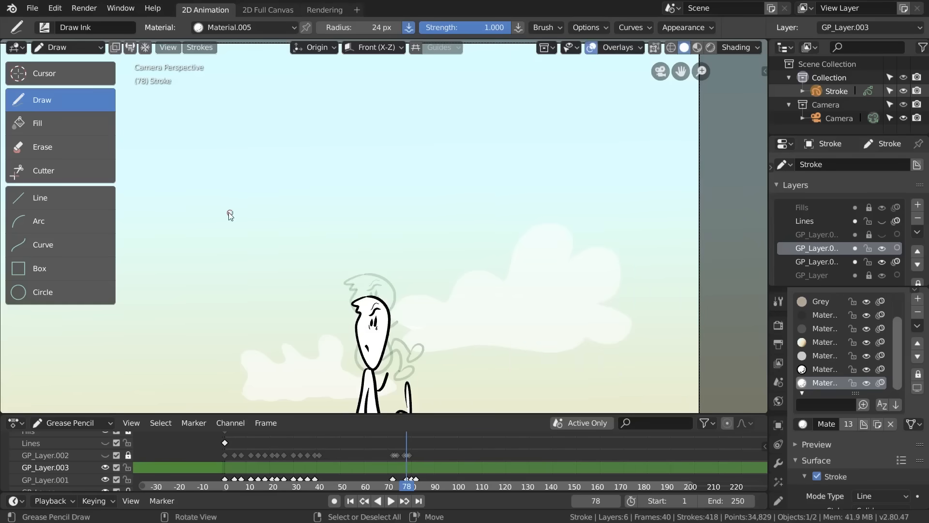
pyautogui.click(329, 291)
pyautogui.moveTo(329, 291)
pyautogui.mouseDown()
pyautogui.moveTo(307, 259)
pyautogui.moveTo(370, 224)
pyautogui.moveTo(456, 230)
pyautogui.moveTo(429, 264)
pyautogui.moveTo(456, 284)
pyautogui.moveTo(425, 292)
pyautogui.mouseUp()
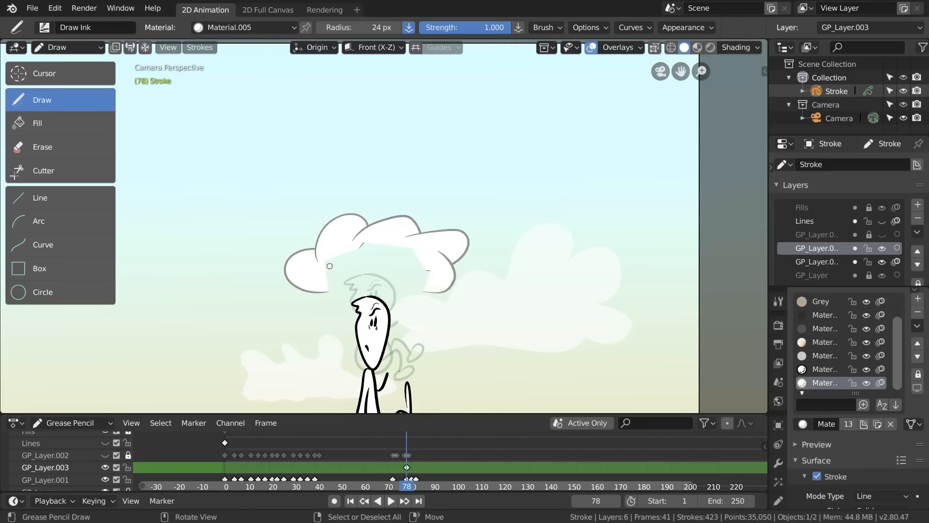
pyautogui.moveTo(329, 293)
pyautogui.mouseDown()
pyautogui.moveTo(354, 250)
pyautogui.moveTo(373, 264)
pyautogui.moveTo(421, 259)
pyautogui.moveTo(396, 300)
pyautogui.mouseUp()
pyautogui.moveTo(343, 279); pyautogui.dragTo(402, 293)
pyautogui.keyDown('shift'); pyautogui.moveTo(362, 251); pyautogui.dragTo(350, 161, button='middle'); pyautogui.keyUp('shift')
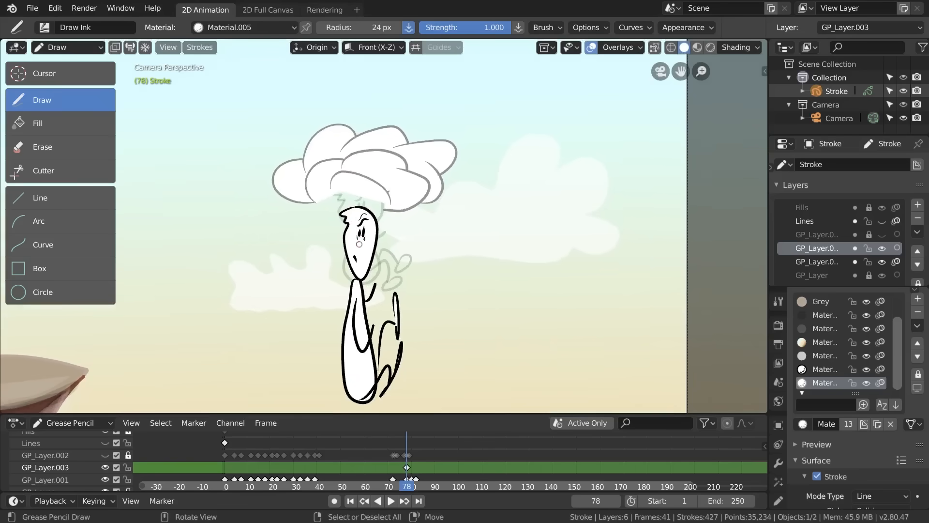
# - On frame 80, draw the smoke cloud broken up into five small separate puffs around the spot the character has left
pyautogui.press('Right')
pyautogui.press('Right')
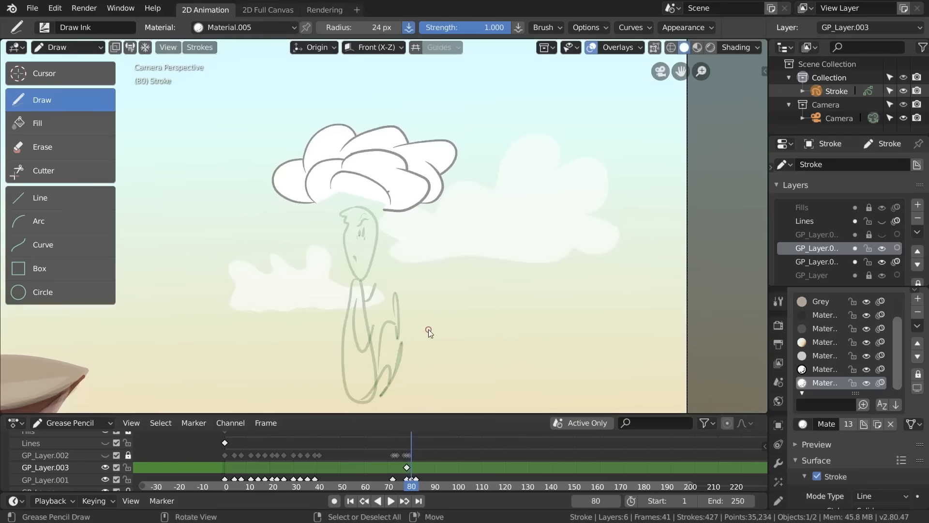
pyautogui.keyDown('shift'); pyautogui.moveTo(431, 260); pyautogui.dragTo(425, 202, button='middle'); pyautogui.keyUp('shift')
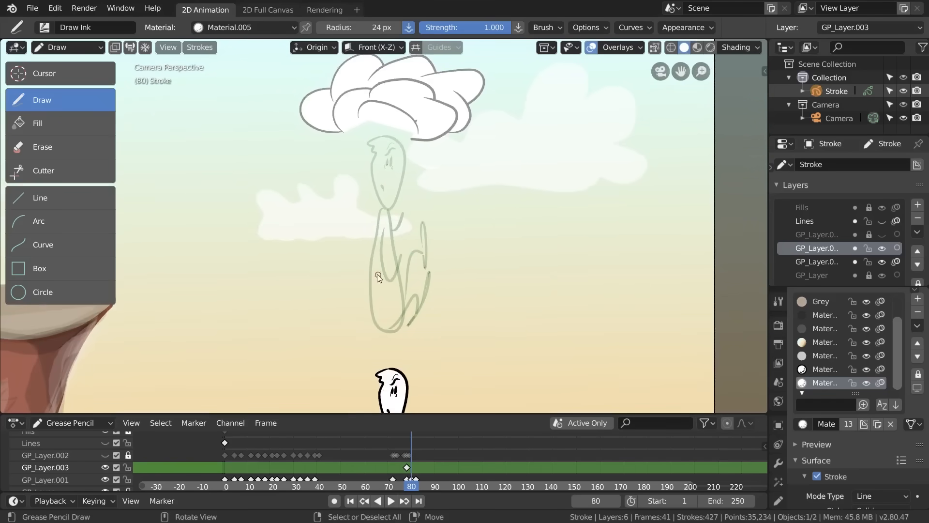
pyautogui.scroll(-2, 337, 258)
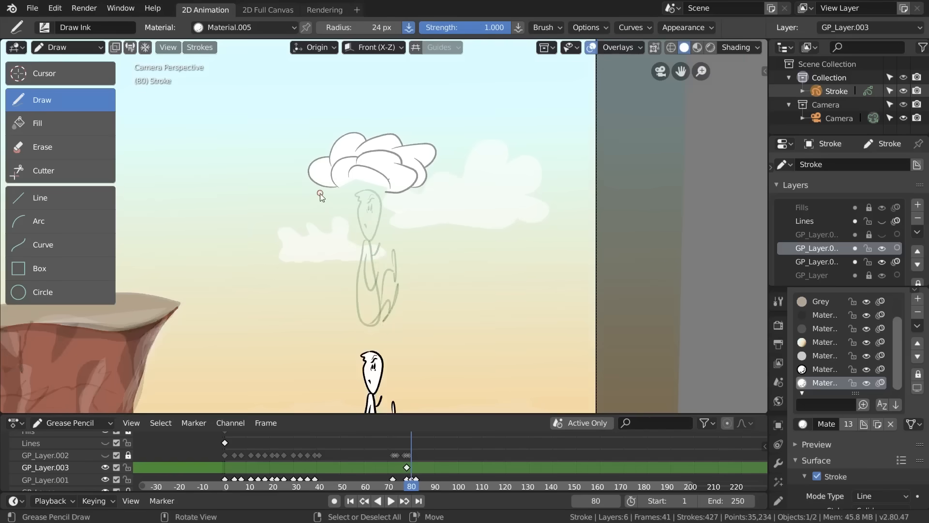
pyautogui.moveTo(320, 204)
pyautogui.mouseDown()
pyautogui.moveTo(302, 188)
pyautogui.moveTo(329, 191)
pyautogui.moveTo(300, 189)
pyautogui.moveTo(328, 184)
pyautogui.moveTo(320, 190)
pyautogui.moveTo(337, 202)
pyautogui.moveTo(316, 193)
pyautogui.moveTo(295, 201)
pyautogui.moveTo(328, 180)
pyautogui.mouseUp()
pyautogui.hotkey('ctrl', 'z')
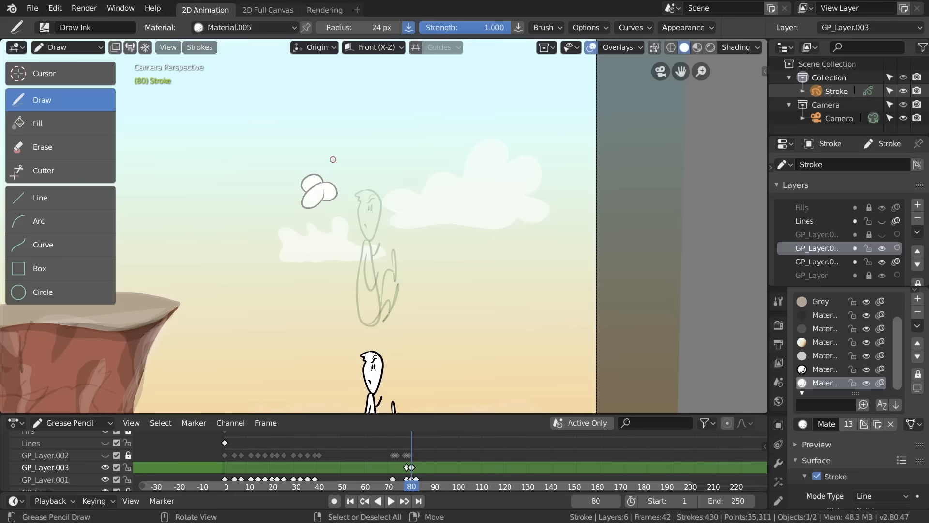
pyautogui.moveTo(349, 148); pyautogui.dragTo(351, 151)
pyautogui.moveTo(352, 147)
pyautogui.mouseDown()
pyautogui.moveTo(364, 155)
pyautogui.moveTo(349, 155)
pyautogui.mouseUp()
pyautogui.moveTo(355, 153); pyautogui.dragTo(345, 169)
pyautogui.moveTo(381, 151)
pyautogui.mouseDown()
pyautogui.moveTo(411, 158)
pyautogui.moveTo(390, 169)
pyautogui.moveTo(379, 159)
pyautogui.moveTo(399, 141)
pyautogui.moveTo(403, 161)
pyautogui.mouseUp()
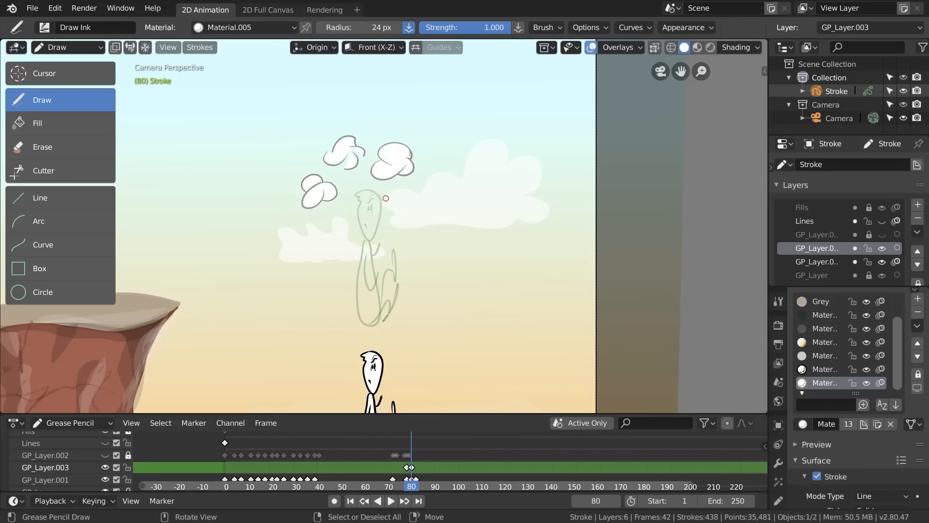
pyautogui.moveTo(381, 189)
pyautogui.mouseDown()
pyautogui.moveTo(370, 194)
pyautogui.moveTo(374, 217)
pyautogui.moveTo(412, 208)
pyautogui.moveTo(405, 194)
pyautogui.moveTo(419, 194)
pyautogui.moveTo(401, 211)
pyautogui.mouseUp()
pyautogui.keyDown('shift'); pyautogui.moveTo(368, 140); pyautogui.dragTo(368, 153, button='middle'); pyautogui.keyUp('shift')
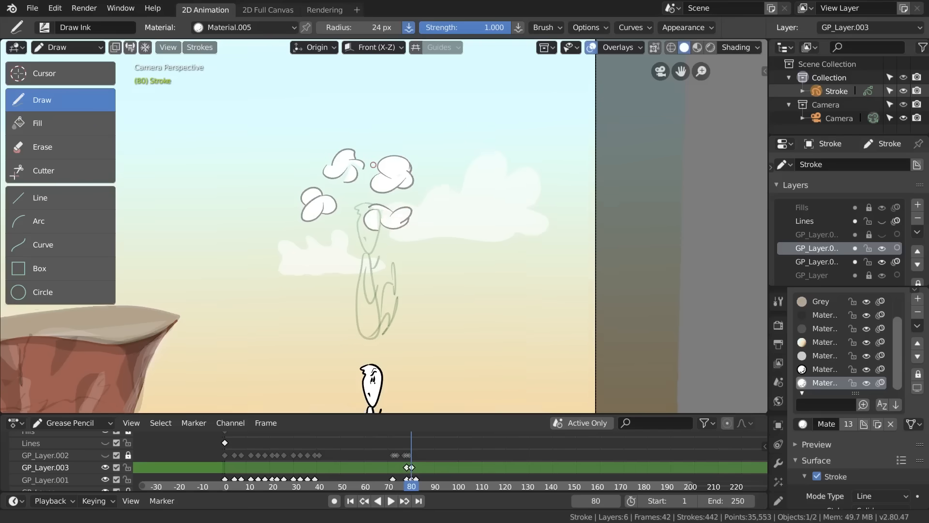
pyautogui.moveTo(371, 131); pyautogui.dragTo(397, 136)
# - Draw a tapering column of smoke with scalloped edges trailing just above the falling character's head on frame 80
pyautogui.keyDown('shift'); pyautogui.moveTo(370, 309); pyautogui.dragTo(303, 235, button='middle'); pyautogui.keyUp('shift')
pyautogui.moveTo(302, 279)
pyautogui.mouseDown()
pyautogui.moveTo(275, 263)
pyautogui.moveTo(282, 236)
pyautogui.moveTo(266, 204)
pyautogui.moveTo(273, 178)
pyautogui.moveTo(292, 168)
pyautogui.moveTo(313, 228)
pyautogui.moveTo(297, 273)
pyautogui.moveTo(295, 242)
pyautogui.mouseUp()
pyautogui.moveTo(291, 212)
pyautogui.keyDown('shift'); pyautogui.mouseDown(button='middle')
pyautogui.moveTo(309, 248)
pyautogui.moveTo(318, 198)
pyautogui.mouseUp(button='middle'); pyautogui.keyUp('shift')
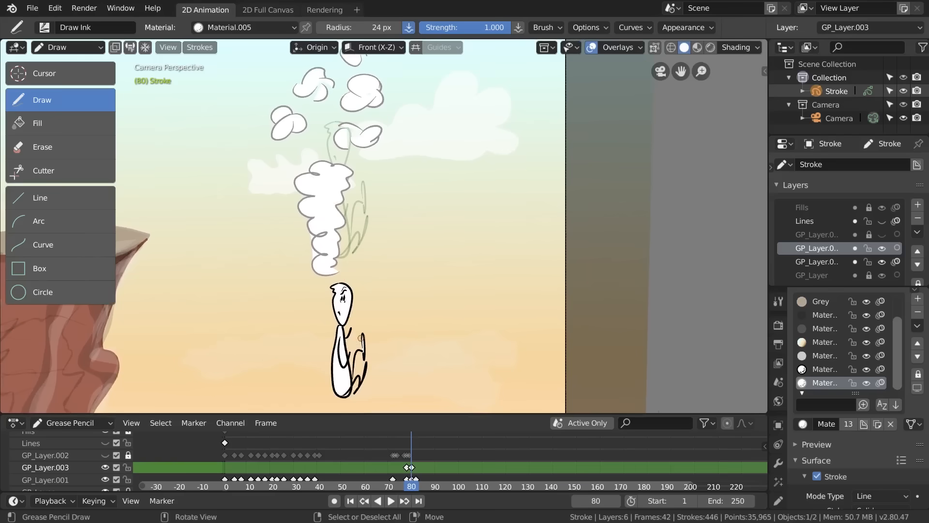
# - On frame 82, draw small scattered smoke puffs along the lower part of the fall path, around the character's onion-skin ghost
pyautogui.press('Right')
pyautogui.press('Right')
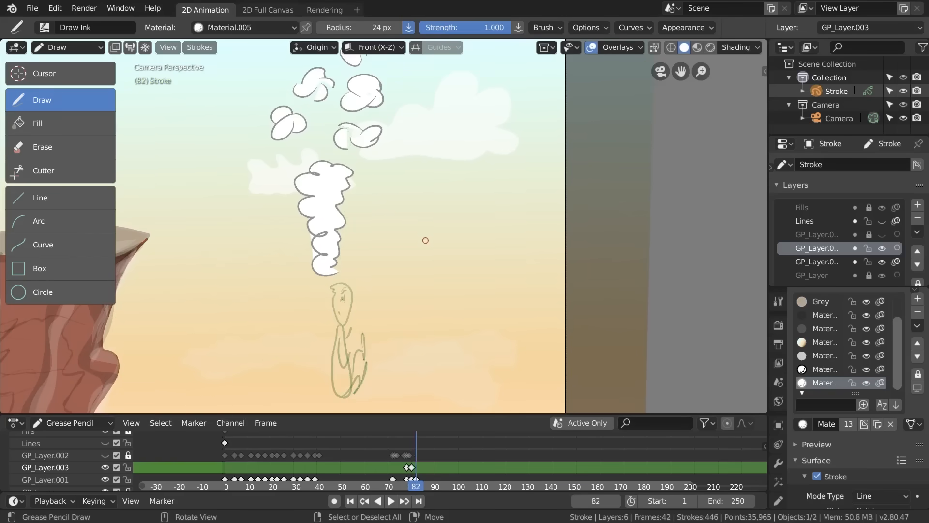
pyautogui.keyDown('shift'); pyautogui.moveTo(417, 242); pyautogui.dragTo(409, 297, button='middle'); pyautogui.keyUp('shift')
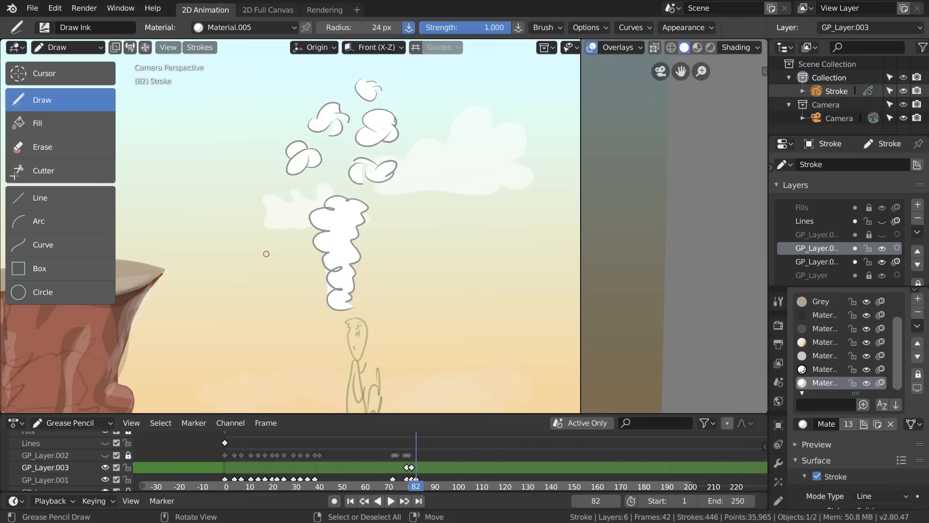
pyautogui.moveTo(303, 301)
pyautogui.mouseDown()
pyautogui.moveTo(310, 281)
pyautogui.moveTo(305, 293)
pyautogui.moveTo(369, 280)
pyautogui.moveTo(354, 299)
pyautogui.moveTo(362, 284)
pyautogui.mouseUp()
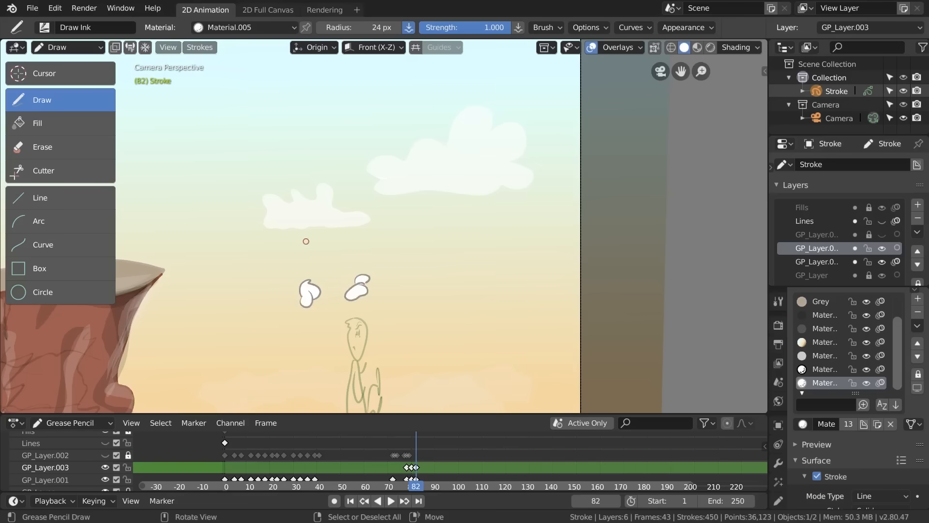
pyautogui.moveTo(300, 255)
pyautogui.mouseDown()
pyautogui.moveTo(304, 236)
pyautogui.moveTo(307, 248)
pyautogui.mouseUp()
pyautogui.moveTo(332, 361); pyautogui.dragTo(334, 363)
pyautogui.keyDown('shift'); pyautogui.moveTo(342, 374); pyautogui.dragTo(324, 313, button='middle'); pyautogui.keyUp('shift')
pyautogui.moveTo(334, 359); pyautogui.dragTo(338, 366)
pyautogui.keyDown('shift'); pyautogui.moveTo(329, 373); pyautogui.dragTo(352, 317, button='middle'); pyautogui.keyUp('shift')
pyautogui.moveTo(324, 309); pyautogui.dragTo(329, 324)
pyautogui.keyDown('shift'); pyautogui.moveTo(372, 242); pyautogui.dragTo(326, 299, button='middle'); pyautogui.keyUp('shift')
pyautogui.moveTo(336, 293); pyautogui.dragTo(348, 282)
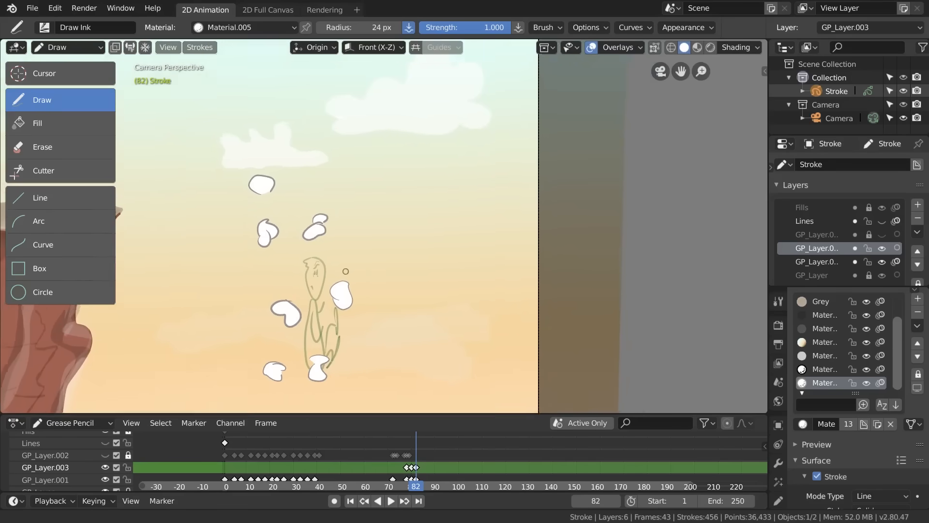
# - Continue the frame 82 smoke trail upward with scattered puffs in front of the background clouds
pyautogui.keyDown('shift'); pyautogui.moveTo(346, 271); pyautogui.dragTo(350, 337, button='middle'); pyautogui.keyUp('shift')
pyautogui.moveTo(343, 219); pyautogui.dragTo(348, 226)
pyautogui.keyDown('shift'); pyautogui.moveTo(348, 226); pyautogui.dragTo(405, 278, button='middle'); pyautogui.keyUp('shift')
pyautogui.moveTo(405, 278); pyautogui.dragTo(411, 287)
pyautogui.keyDown('shift'); pyautogui.moveTo(361, 242); pyautogui.dragTo(377, 276, button='middle'); pyautogui.keyUp('shift')
pyautogui.moveTo(324, 258); pyautogui.dragTo(325, 267)
pyautogui.moveTo(390, 256)
pyautogui.mouseDown()
pyautogui.moveTo(370, 254)
pyautogui.moveTo(378, 252)
pyautogui.mouseUp()
pyautogui.moveTo(366, 296); pyautogui.dragTo(382, 295)
pyautogui.moveTo(378, 284); pyautogui.dragTo(361, 293)
pyautogui.keyDown('shift'); pyautogui.moveTo(325, 201); pyautogui.dragTo(338, 234, button='middle'); pyautogui.keyUp('shift')
pyautogui.moveTo(435, 234); pyautogui.dragTo(423, 248)
pyautogui.moveTo(422, 243); pyautogui.dragTo(421, 257)
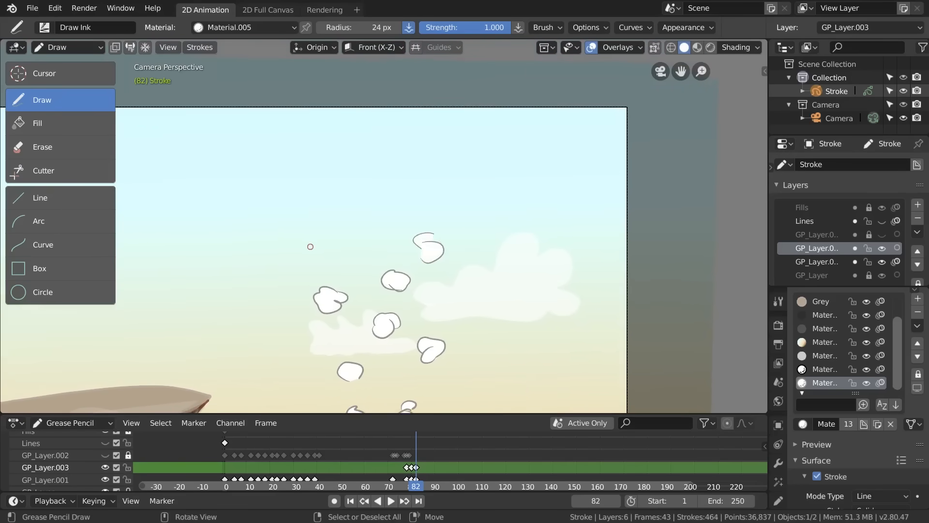
# - Finish the top of the frame 82 smoke trail with several smaller puffs, redrawing the upper one nearest the cliff
pyautogui.moveTo(323, 252)
pyautogui.mouseDown()
pyautogui.moveTo(334, 235)
pyautogui.moveTo(352, 250)
pyautogui.moveTo(342, 257)
pyautogui.mouseUp()
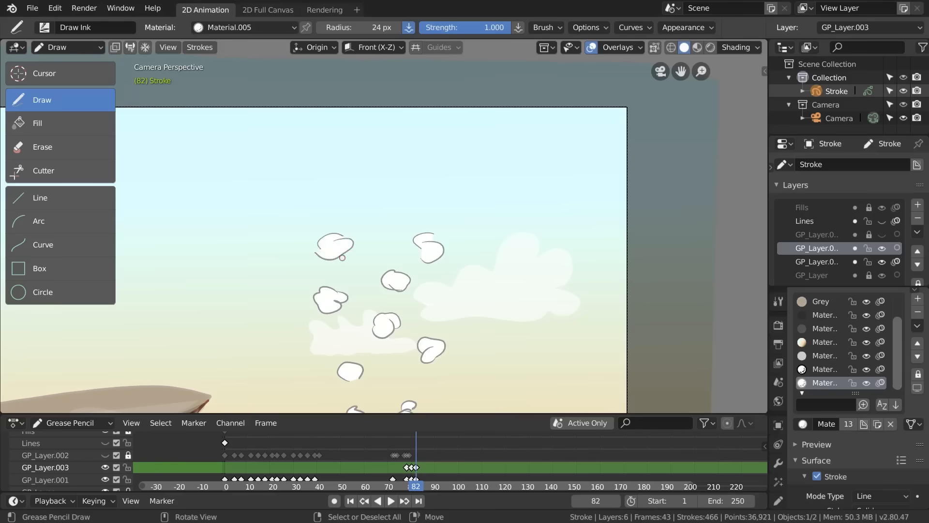
pyautogui.keyDown('shift'); pyautogui.moveTo(357, 200); pyautogui.dragTo(363, 185, button='middle'); pyautogui.keyUp('shift')
pyautogui.hotkey('ctrl', 'z')
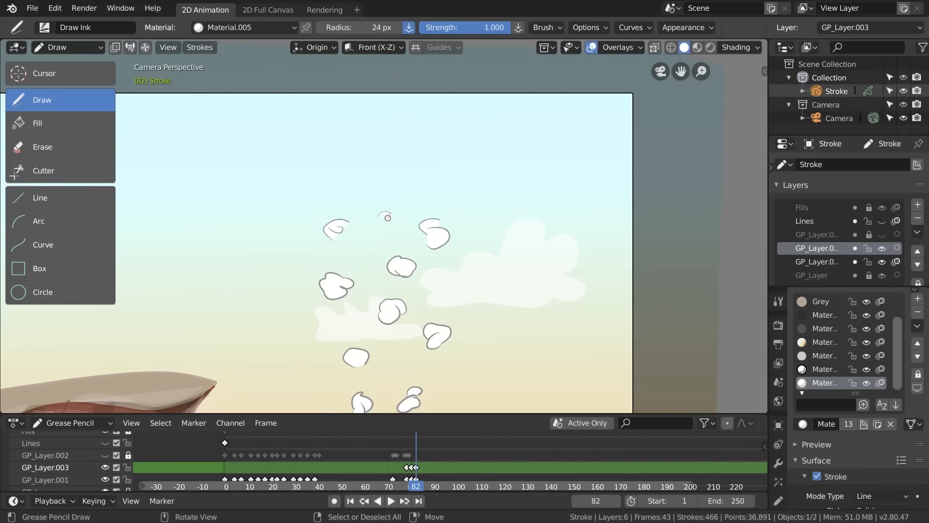
pyautogui.moveTo(385, 229); pyautogui.dragTo(389, 216)
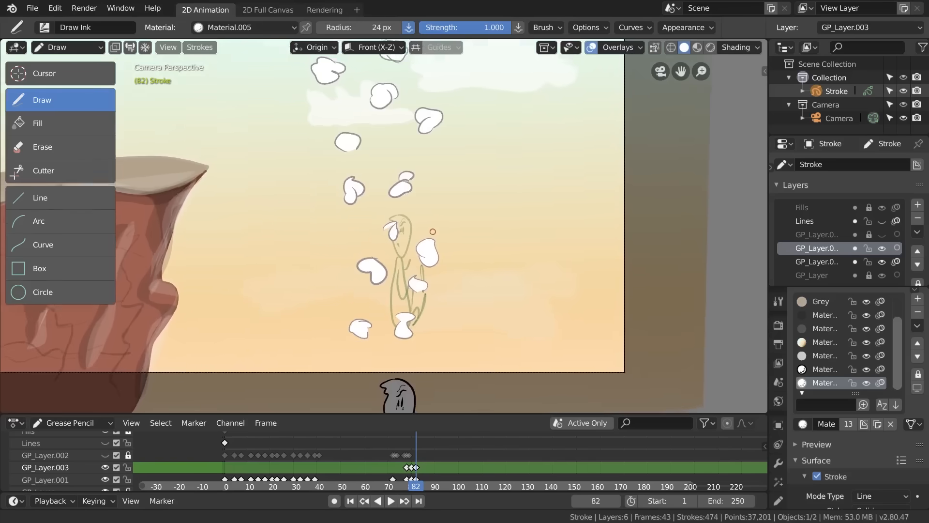
pyautogui.moveTo(431, 231)
pyautogui.keyDown('shift'); pyautogui.mouseDown(button='middle')
pyautogui.moveTo(379, 317)
pyautogui.moveTo(362, 308)
pyautogui.mouseUp(button='middle'); pyautogui.keyUp('shift')
pyautogui.scroll(-2, 384, 298)
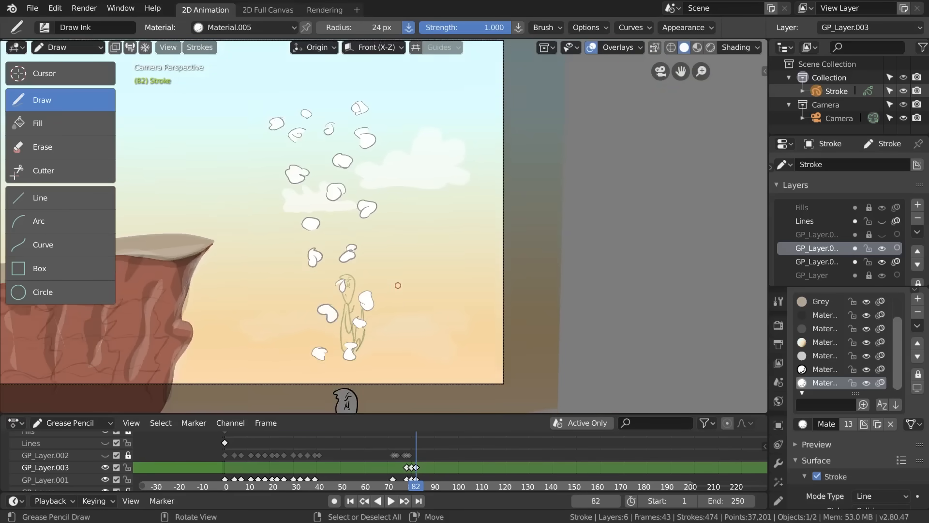
# - On frame 84, select all strokes in Edit Mode and nudge them slightly to create a new keyframe
pyautogui.press('Right')
pyautogui.press('Right')
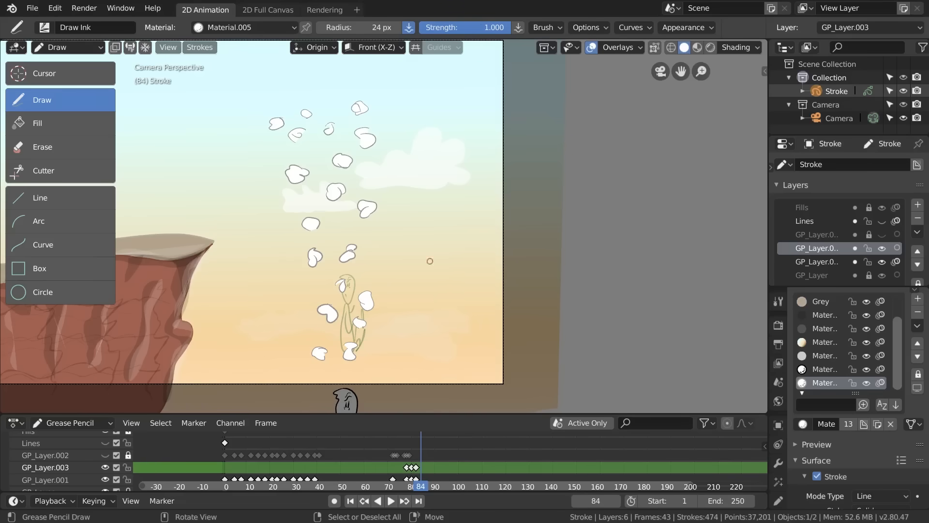
pyautogui.press('Tab')
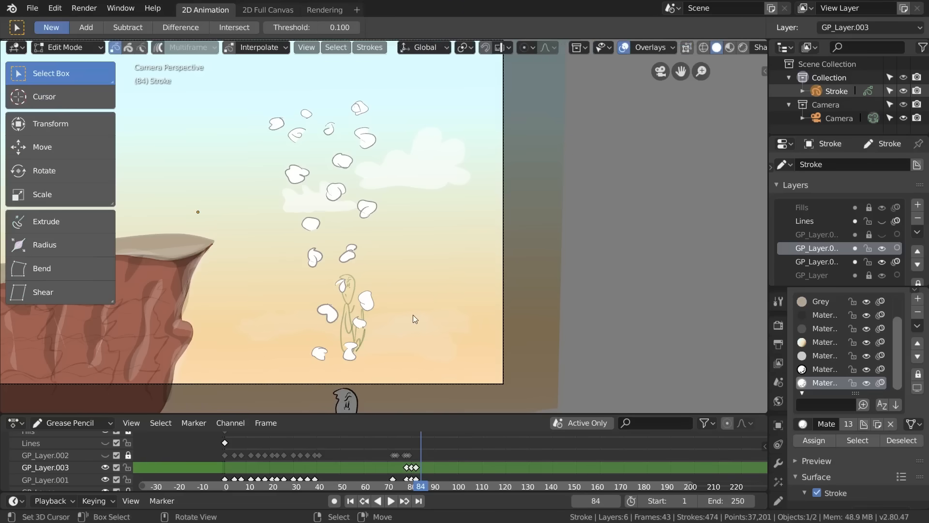
pyautogui.press('a')
pyautogui.press('g')
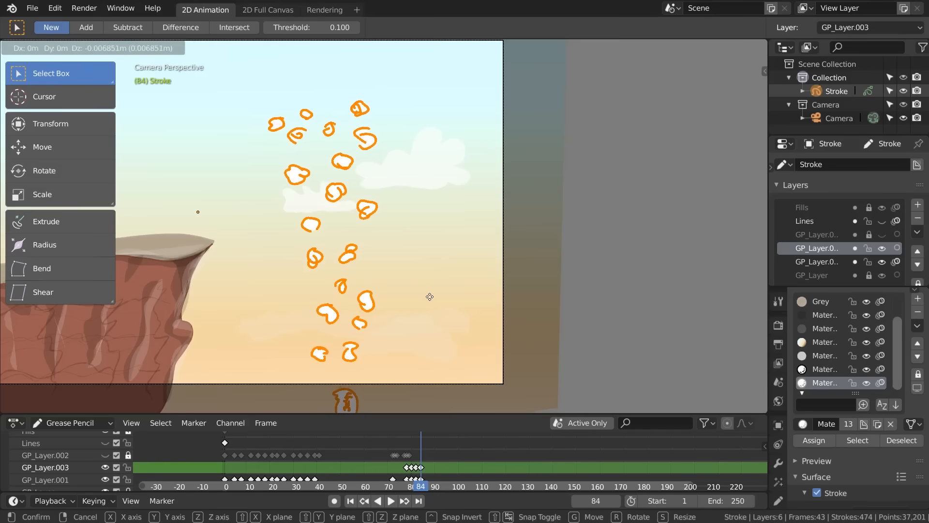
pyautogui.click(429, 297)
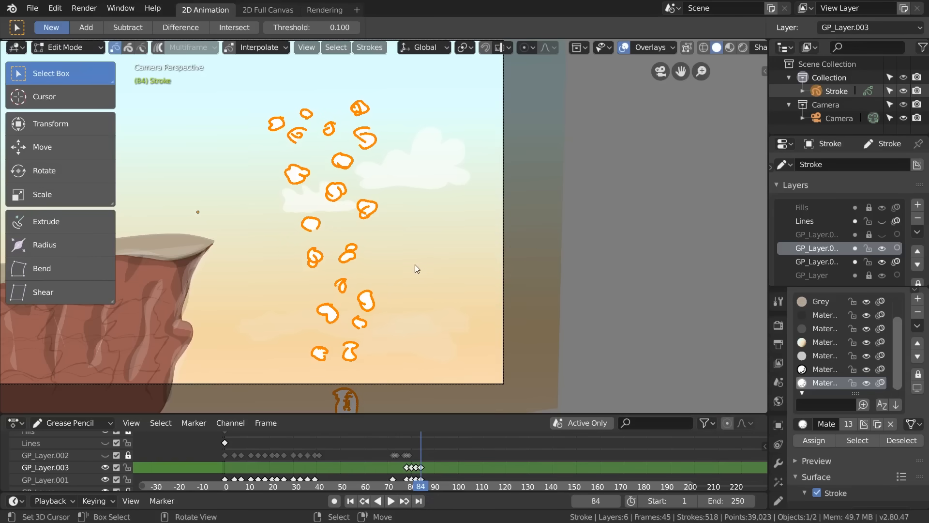
# - Deselect the falling character below the camera frame and delete the points of all smoke puffs on frame 84
pyautogui.scroll(-3, 416, 278)
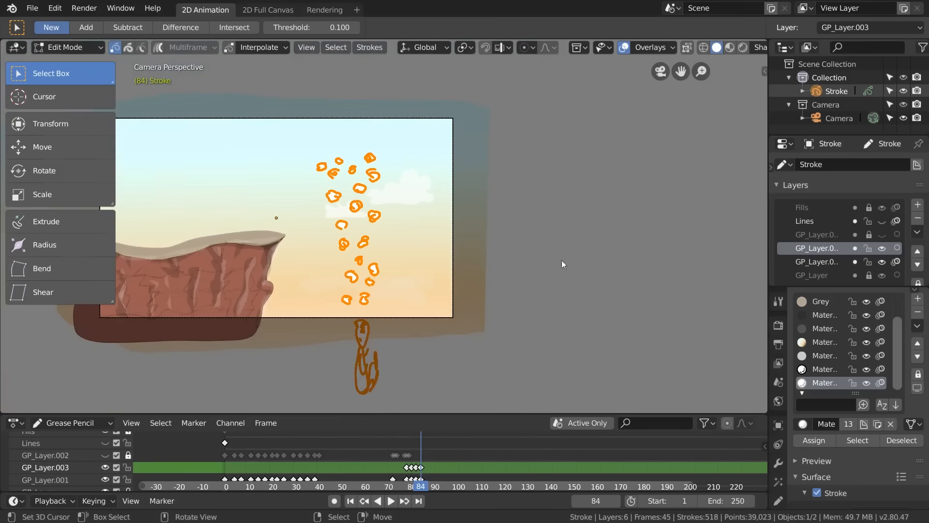
pyautogui.press('b')
pyautogui.moveTo(410, 403); pyautogui.dragTo(326, 319, button='middle')
pyautogui.press('x')
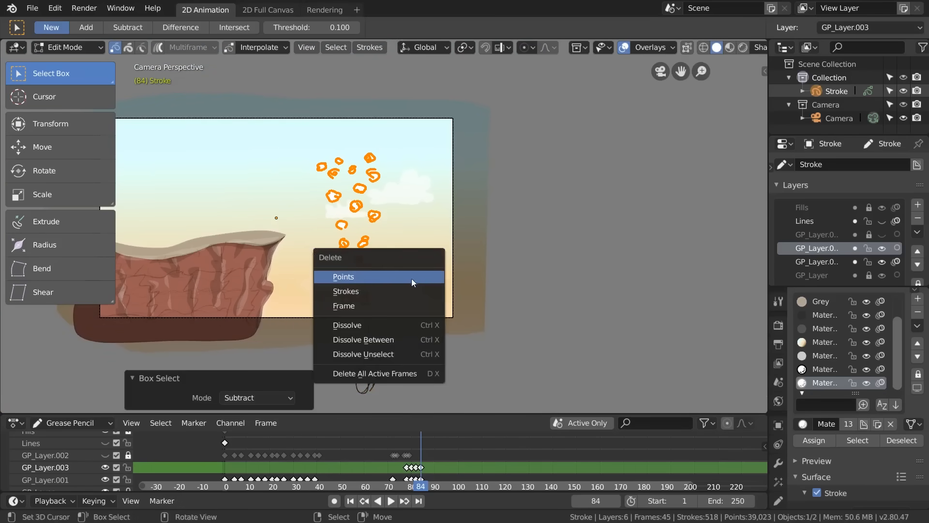
pyautogui.click(413, 280)
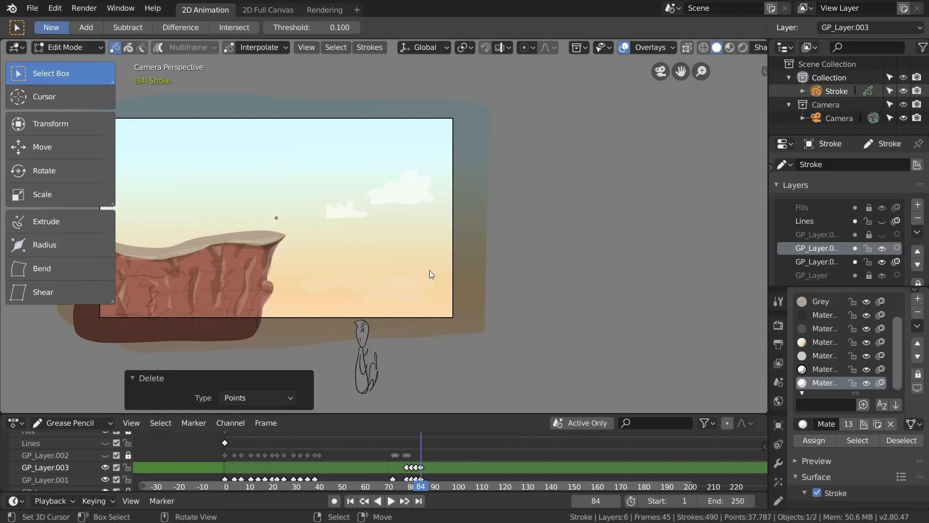
# - On frame 77, delete the points of the smoke cloud above the character's head, keeping the cloud on frame 78
pyautogui.moveTo(425, 464); pyautogui.dragTo(405, 456)
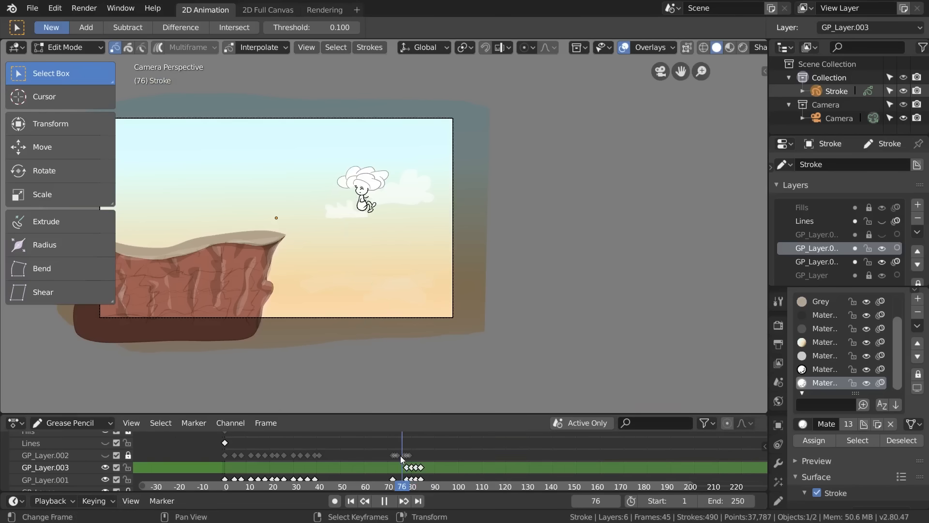
pyautogui.scroll(5, 366, 174)
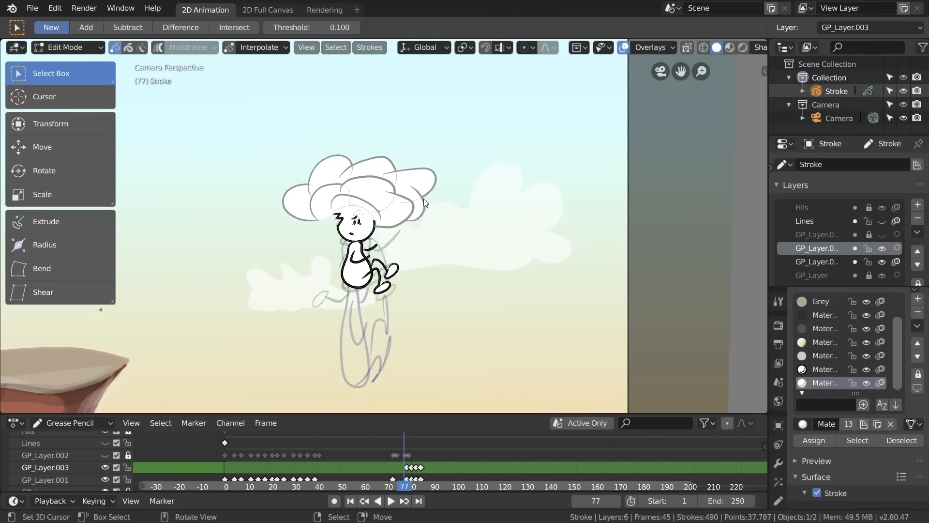
pyautogui.press('Tab')
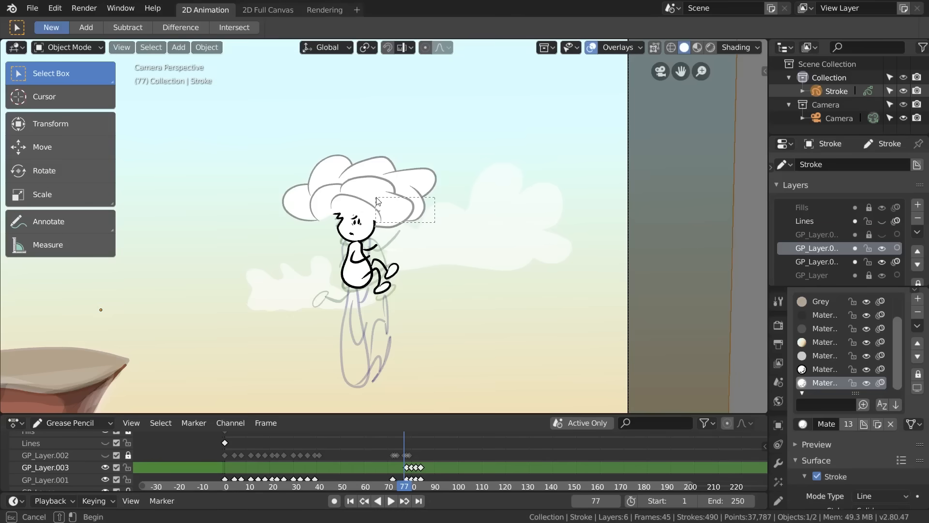
pyautogui.press('Tab')
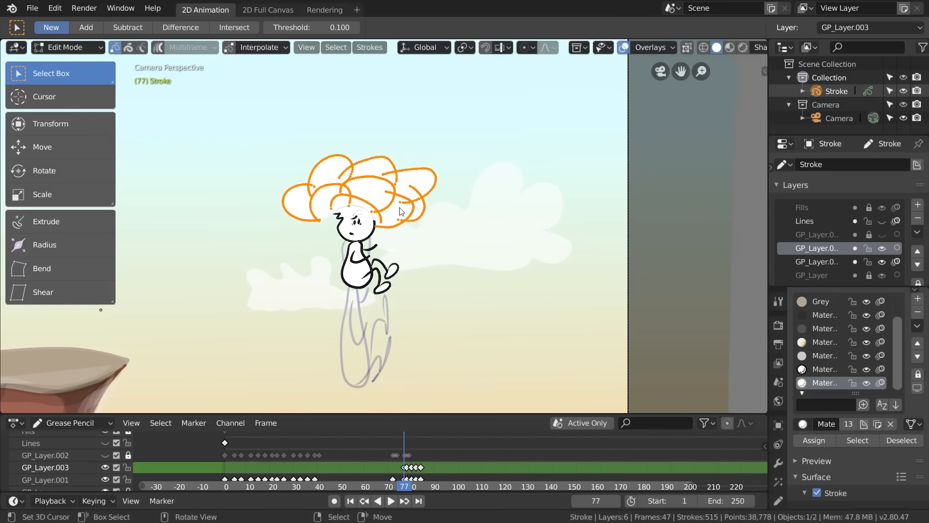
pyautogui.press('x')
pyautogui.click(398, 207)
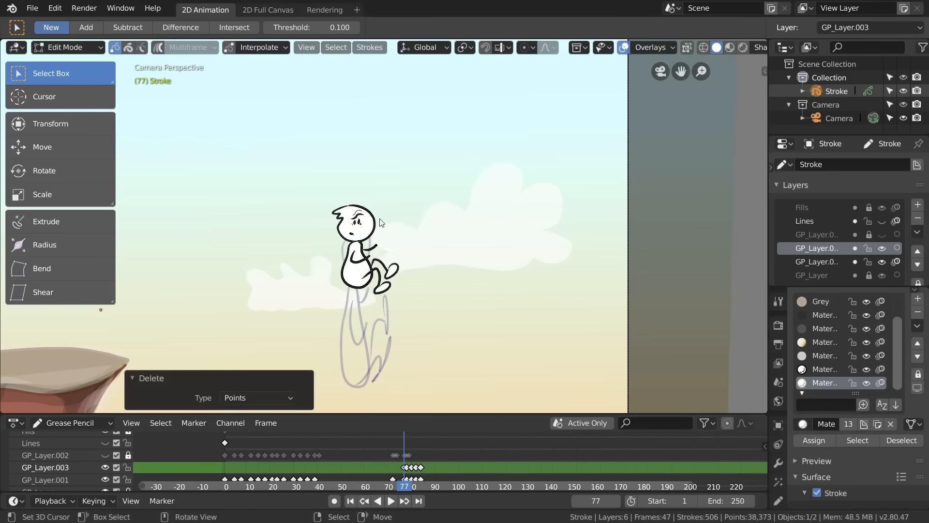
pyautogui.press('Right')
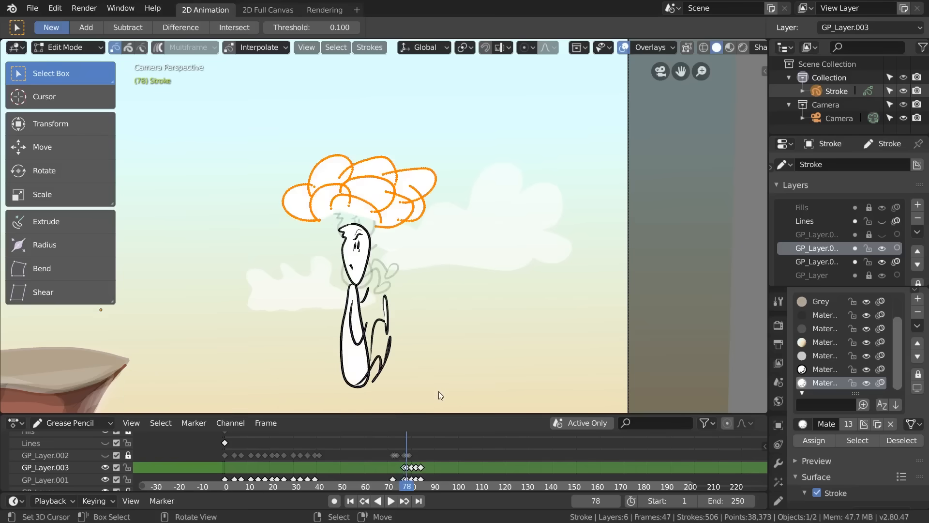
pyautogui.click(460, 319)
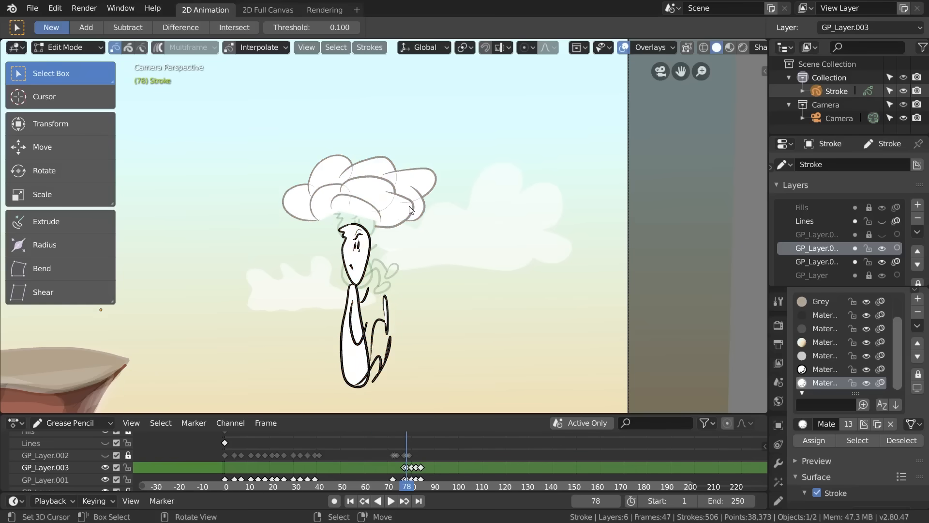
# - Play back the character's run, pause and fall from frame 58 several times to check the timing of the smoke
pyautogui.scroll(-4, 411, 210)
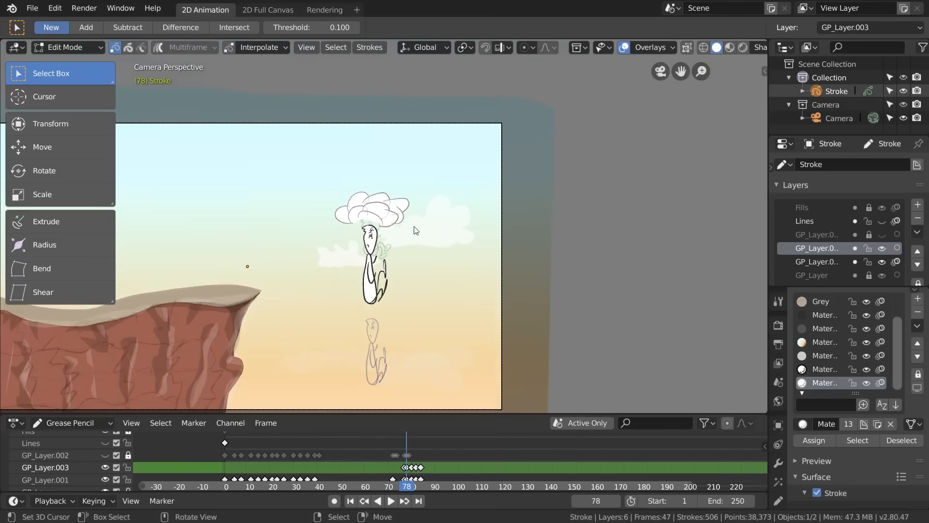
pyautogui.scroll(-1, 415, 231)
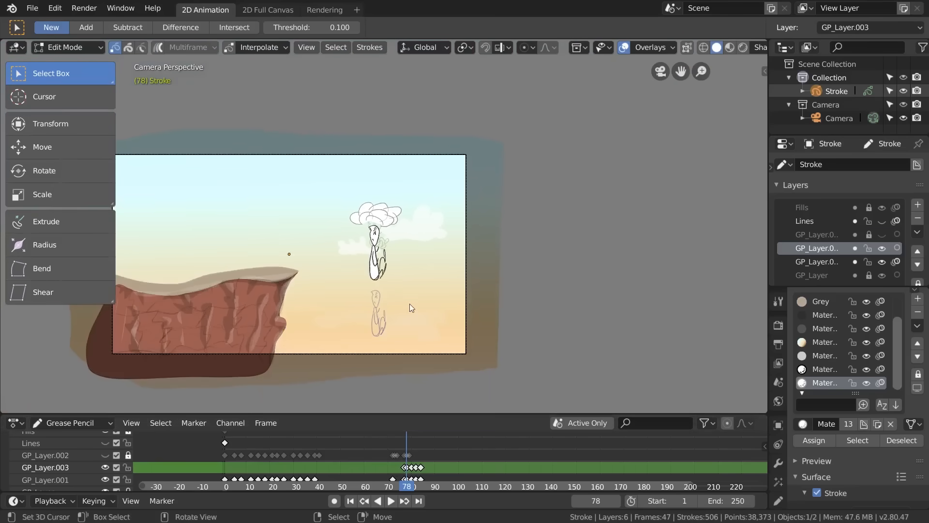
pyautogui.keyDown('shift'); pyautogui.moveTo(406, 303); pyautogui.dragTo(461, 305, button='middle'); pyautogui.keyUp('shift')
pyautogui.scroll(1, 450, 303)
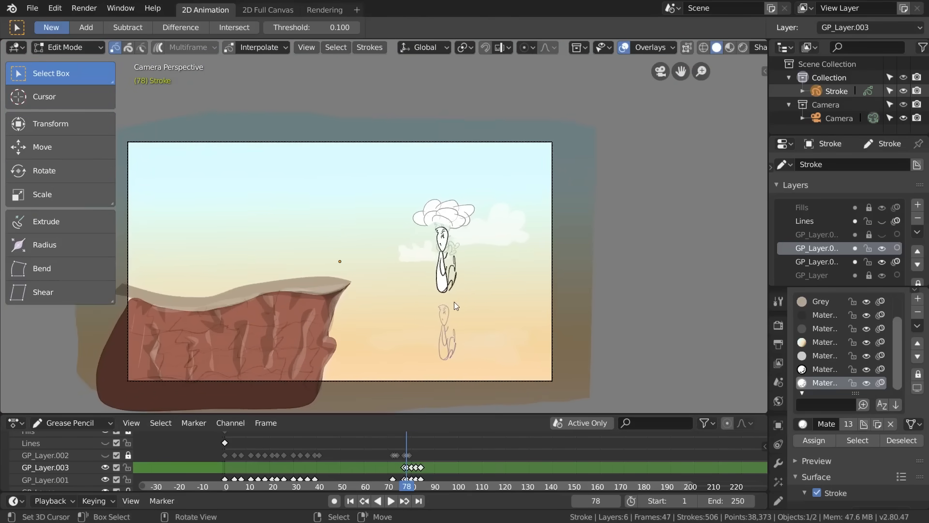
pyautogui.scroll(1, 454, 302)
pyautogui.click(358, 443)
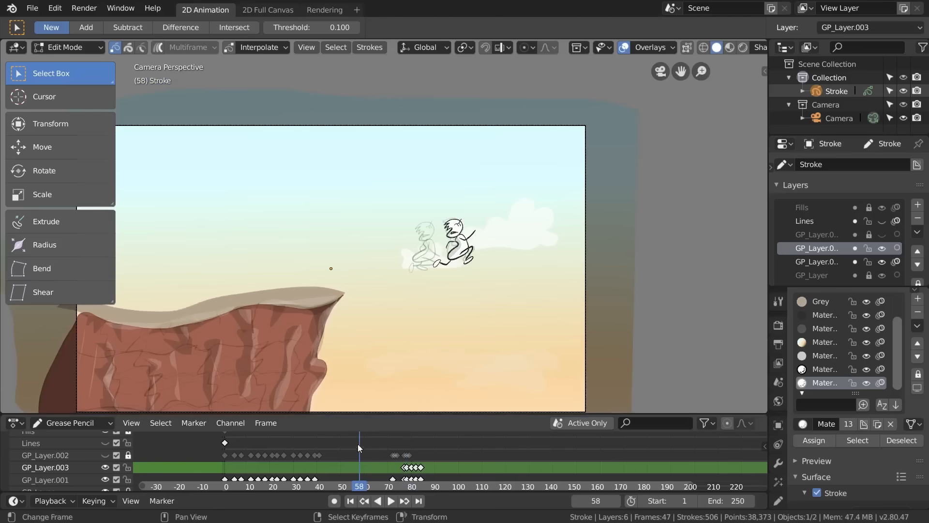
pyautogui.press('space')
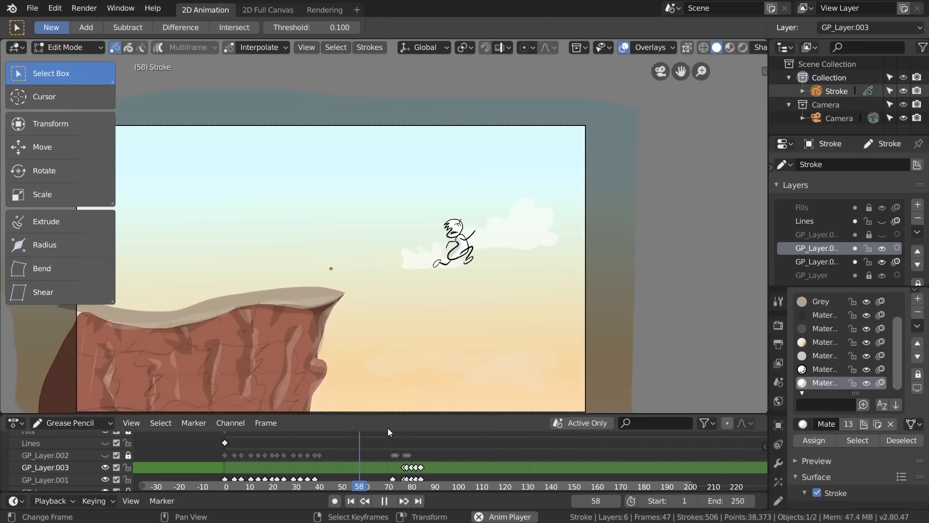
pyautogui.keyDown('shift'); pyautogui.moveTo(473, 294); pyautogui.dragTo(530, 250, button='middle'); pyautogui.keyUp('shift')
pyautogui.click(390, 452)
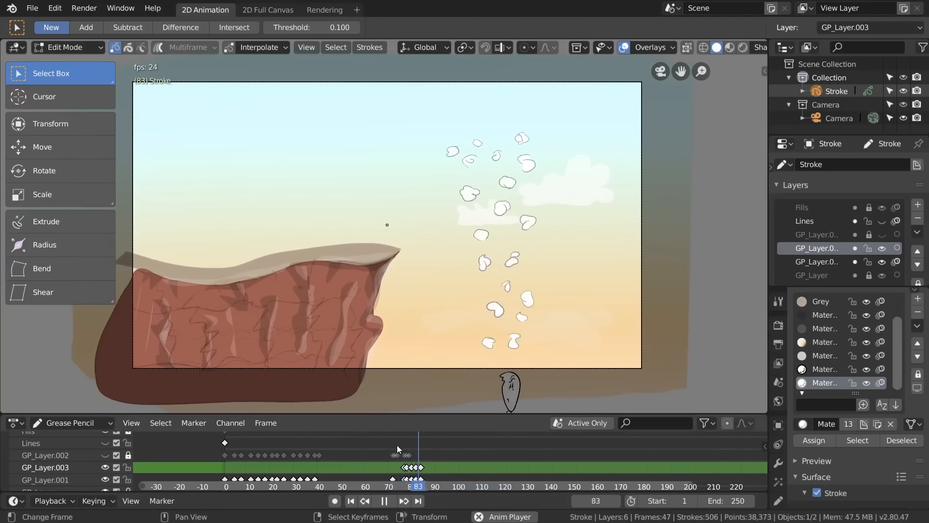
pyautogui.click(366, 459)
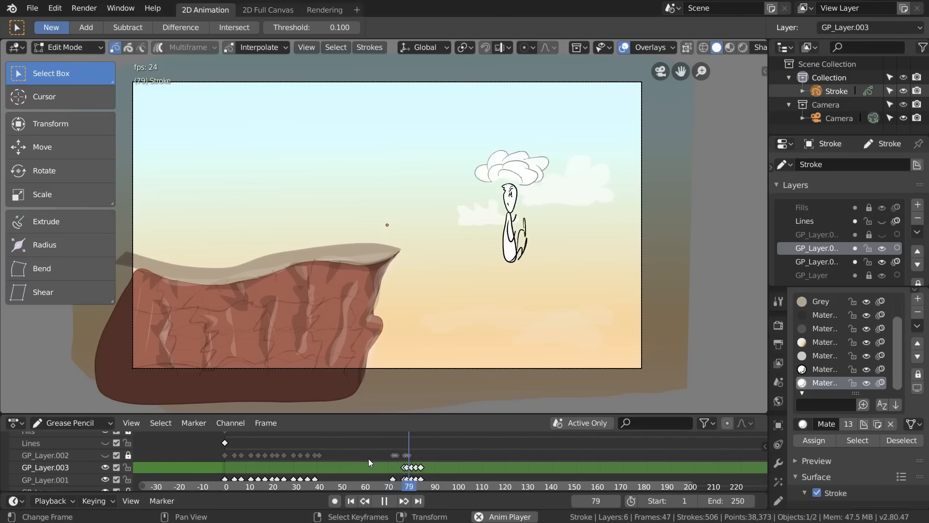
pyautogui.click(355, 458)
pyautogui.press('Escape')
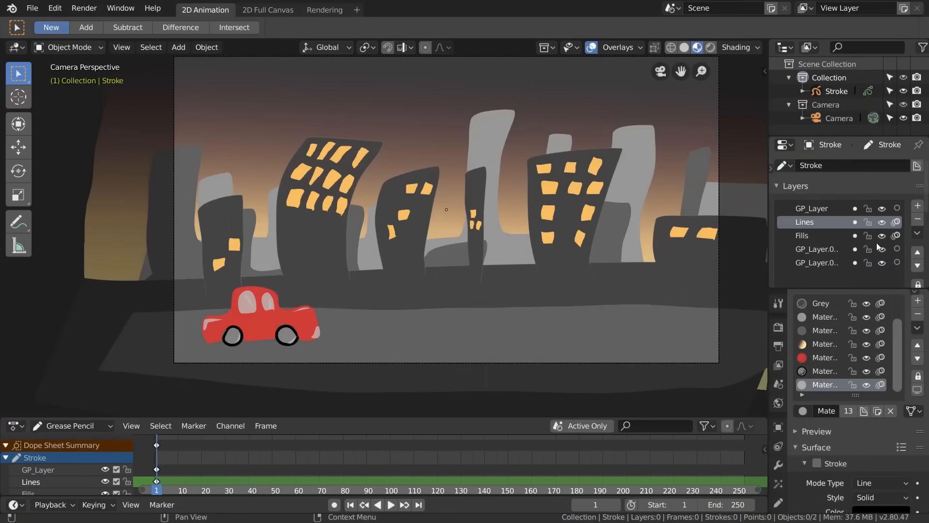
# - In the city scene, lock every Grease Pencil layer except Lines and switch the stroke object to Edit Mode
pyautogui.click(870, 236)
pyautogui.click(869, 249)
pyautogui.click(868, 263)
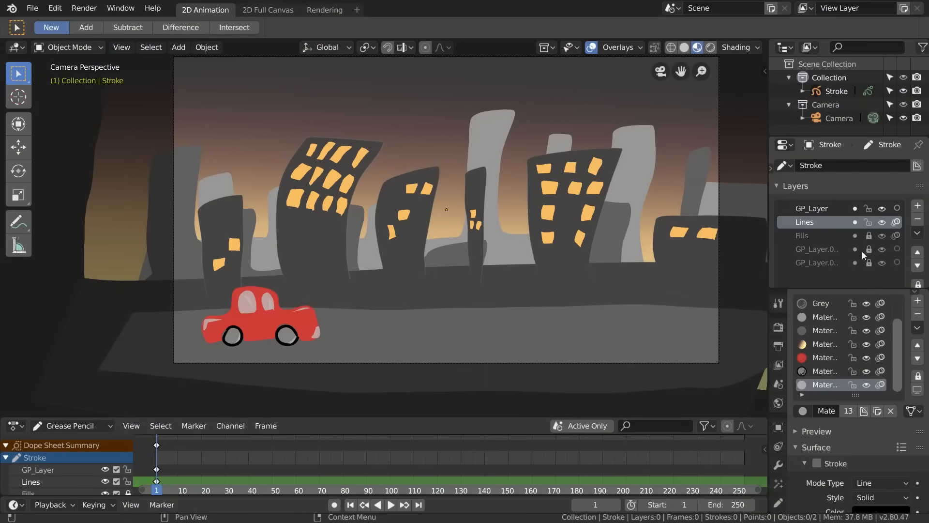
pyautogui.click(869, 208)
pyautogui.press('Tab')
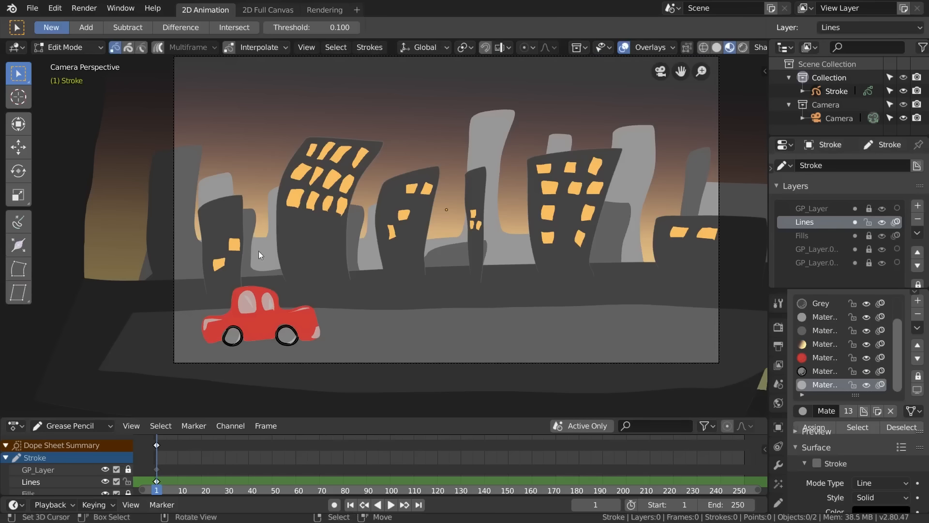
# - Select the red car's strokes, go to frame 60, move the car to the far right of the road and rotate it slightly
pyautogui.moveTo(258, 251); pyautogui.dragTo(194, 353)
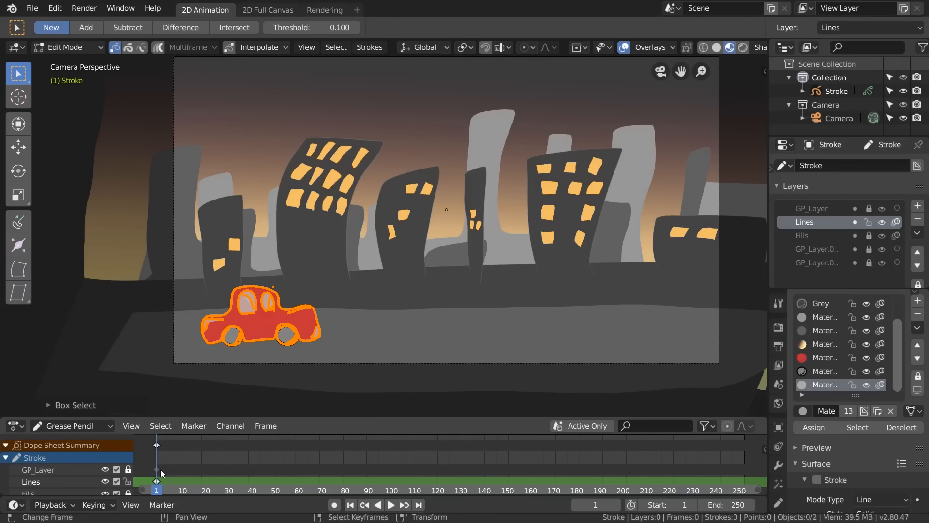
pyautogui.press('space')
pyautogui.moveTo(355, 458); pyautogui.dragTo(296, 459)
pyautogui.press('space')
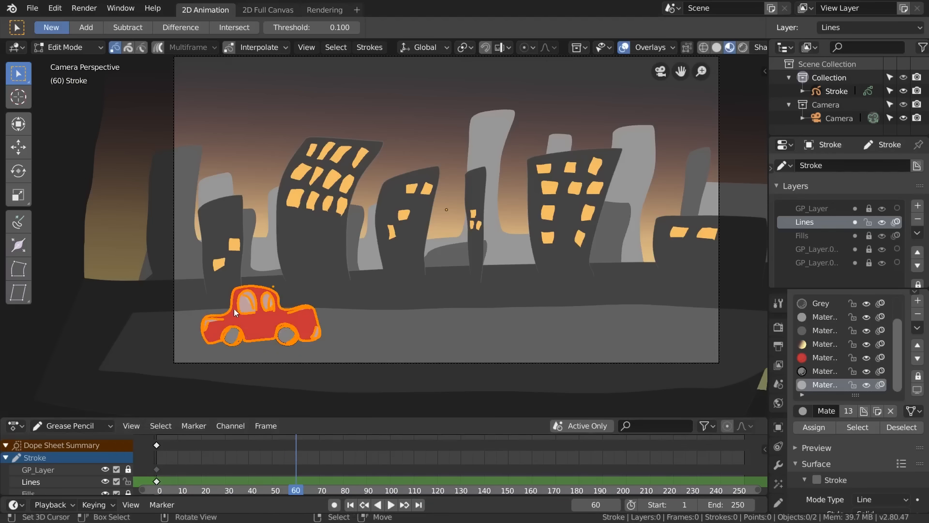
pyautogui.moveTo(296, 320)
pyautogui.mouseDown()
pyautogui.moveTo(568, 317)
pyautogui.moveTo(611, 338)
pyautogui.mouseUp()
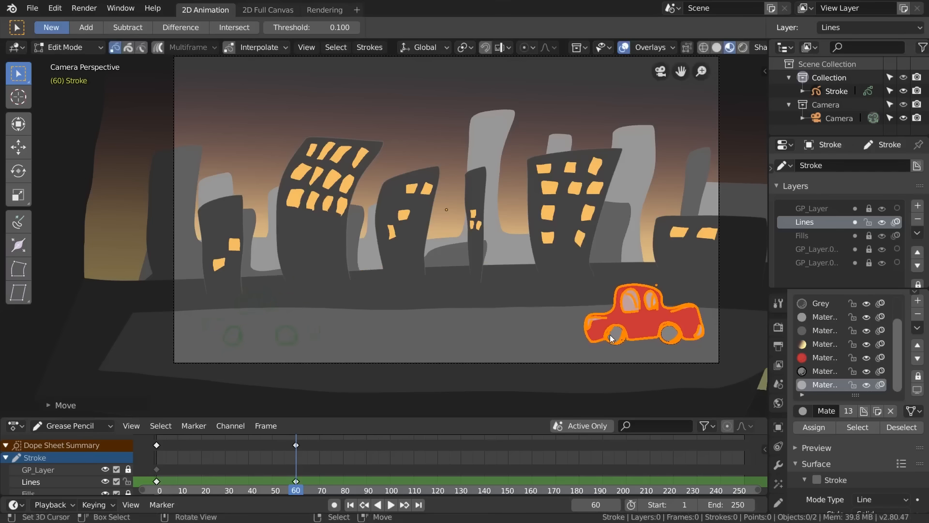
pyautogui.press('r')
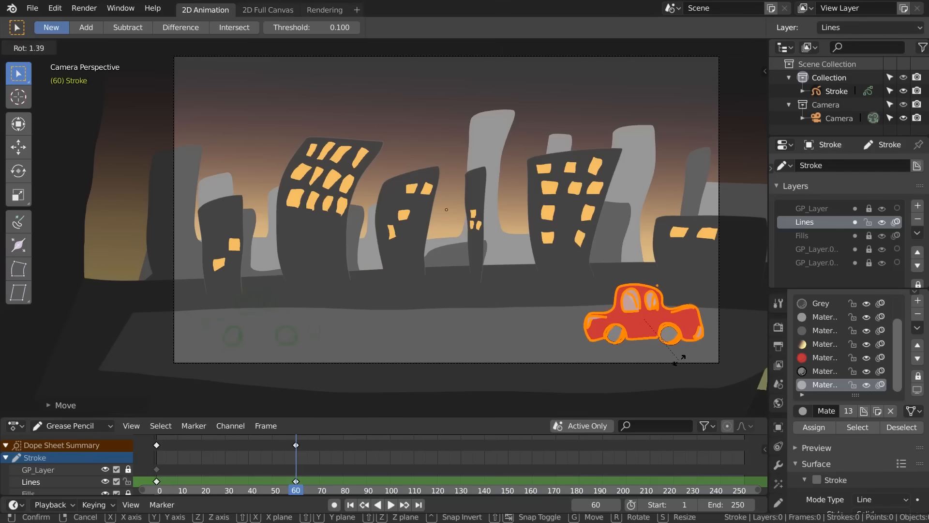
pyautogui.click(680, 362)
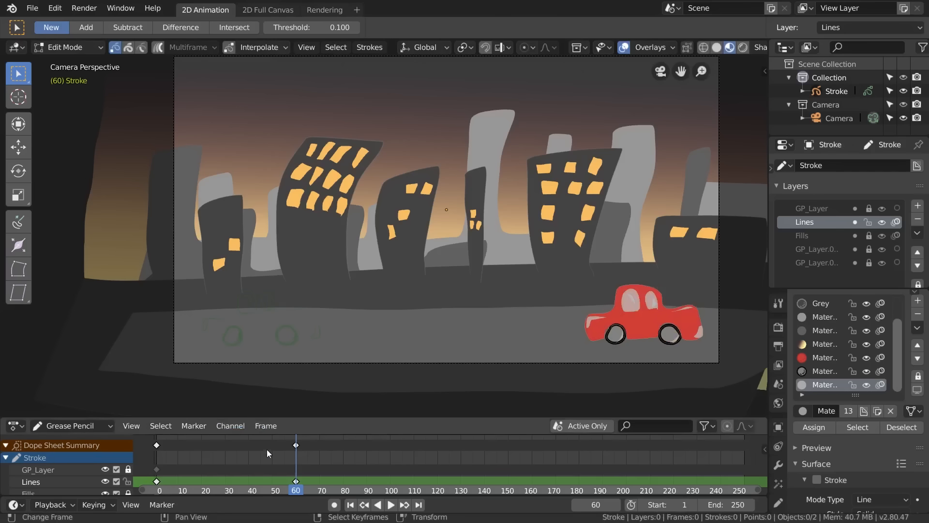
# - Go to frame 4 between the two car keyframes and select all of the car's strokes for editing
pyautogui.moveTo(240, 455); pyautogui.dragTo(294, 449)
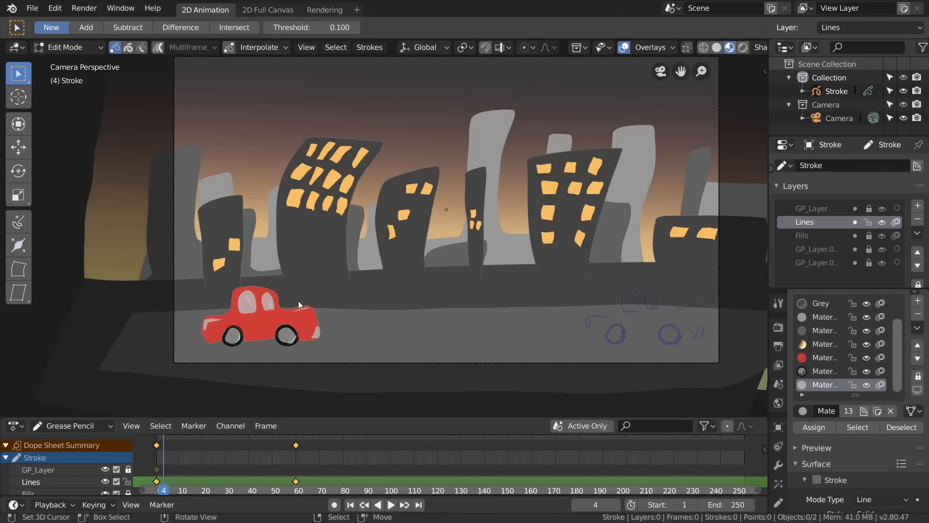
pyautogui.press('Tab')
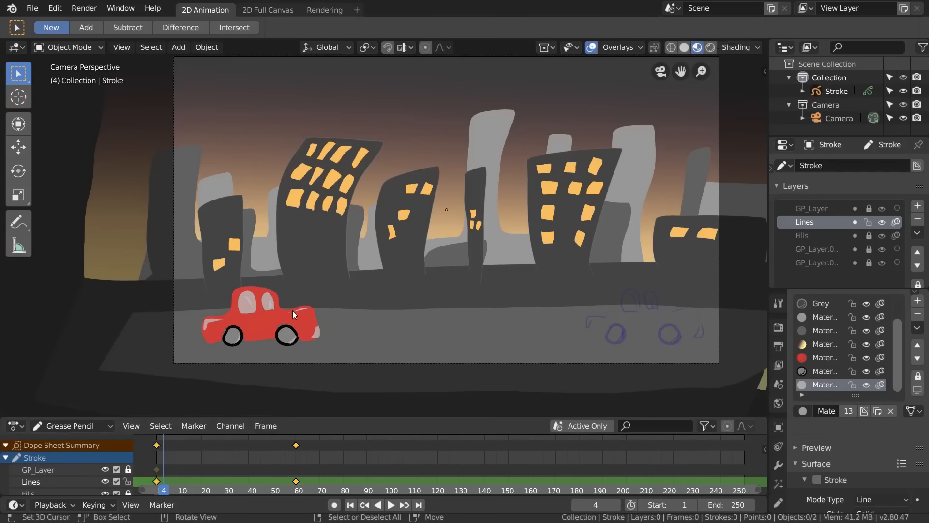
pyautogui.press('a')
pyautogui.press('Tab')
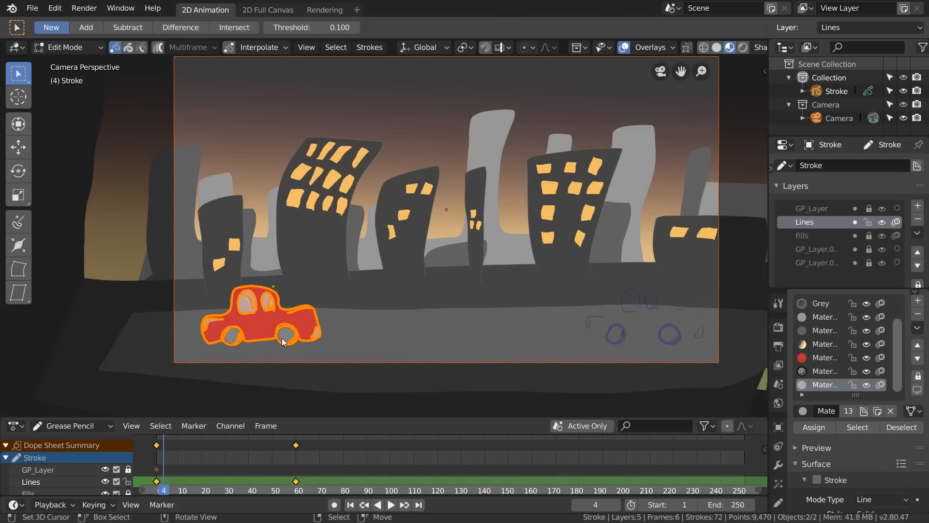
# - Restrict interpolation to the selected strokes, create an in-between of the car about halfway along the road at frame 4, and preview it
pyautogui.click(273, 48)
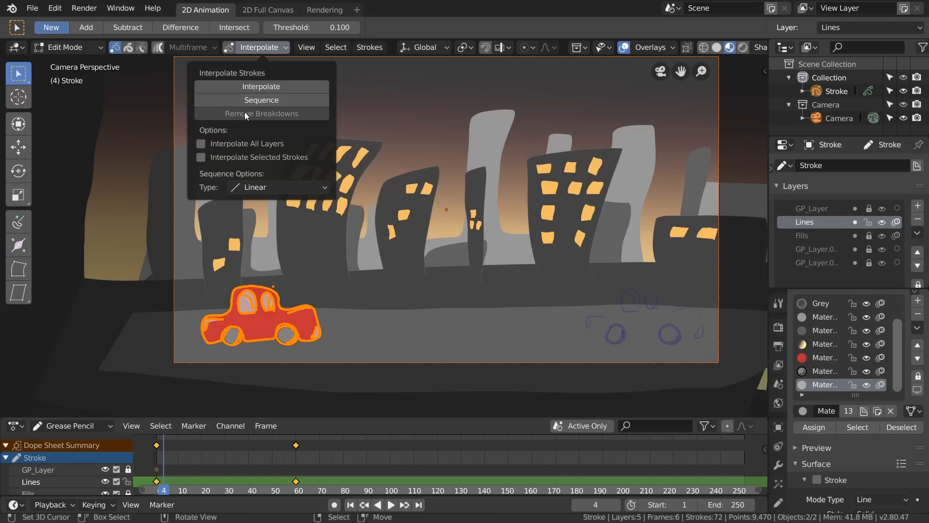
pyautogui.click(249, 159)
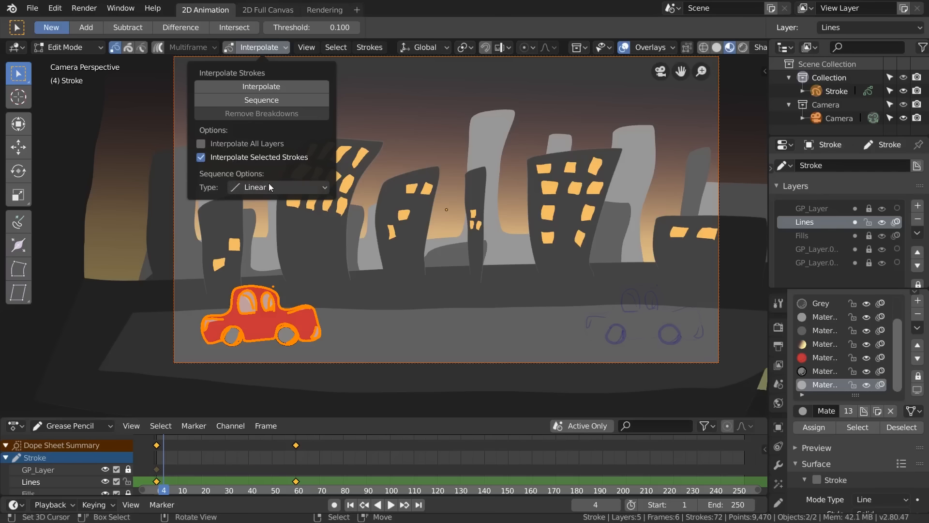
pyautogui.click(277, 87)
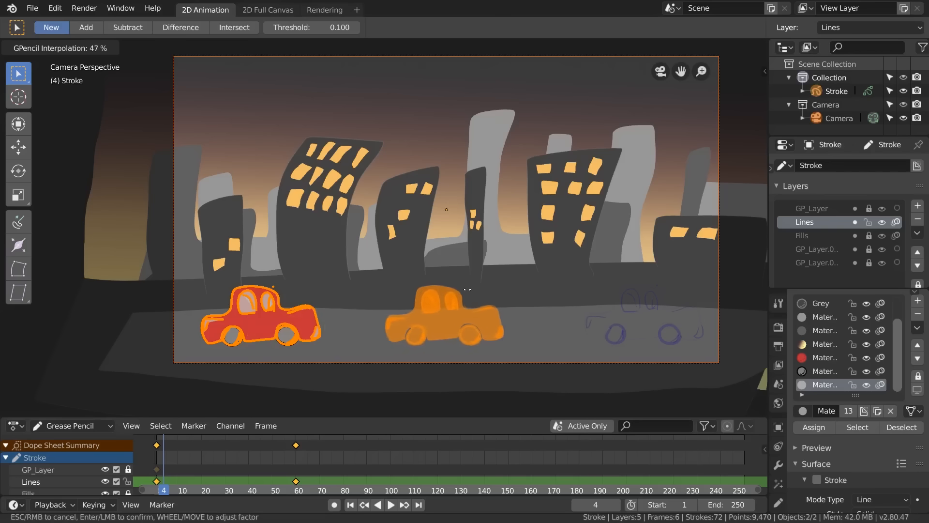
pyautogui.click(464, 296)
pyautogui.moveTo(159, 453); pyautogui.dragTo(170, 455)
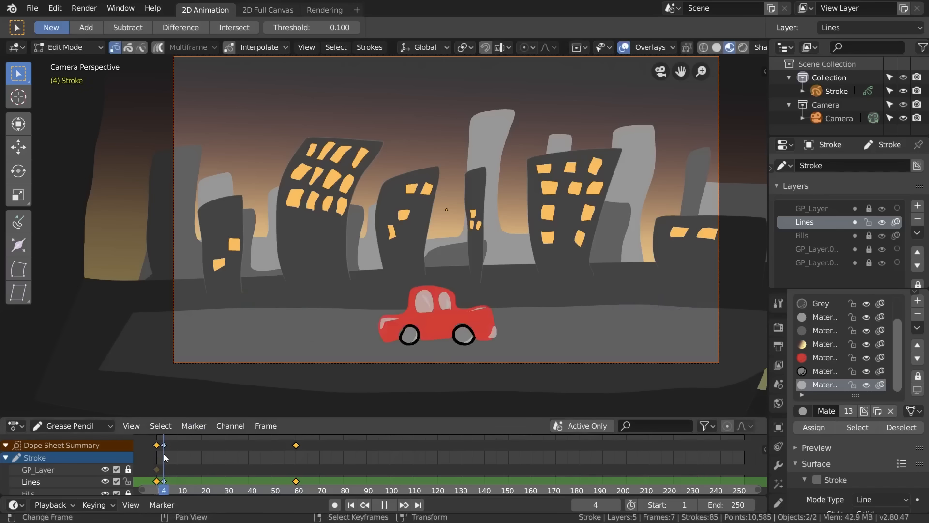
pyautogui.press('space')
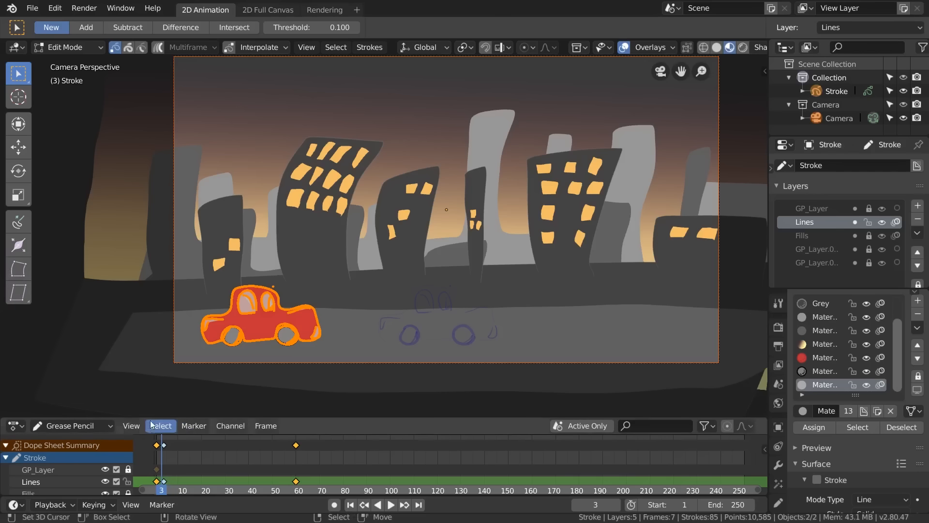
# - Delete the car's breakdown keyframe at frame 4 from the dope sheet
pyautogui.moveTo(157, 445); pyautogui.dragTo(158, 451)
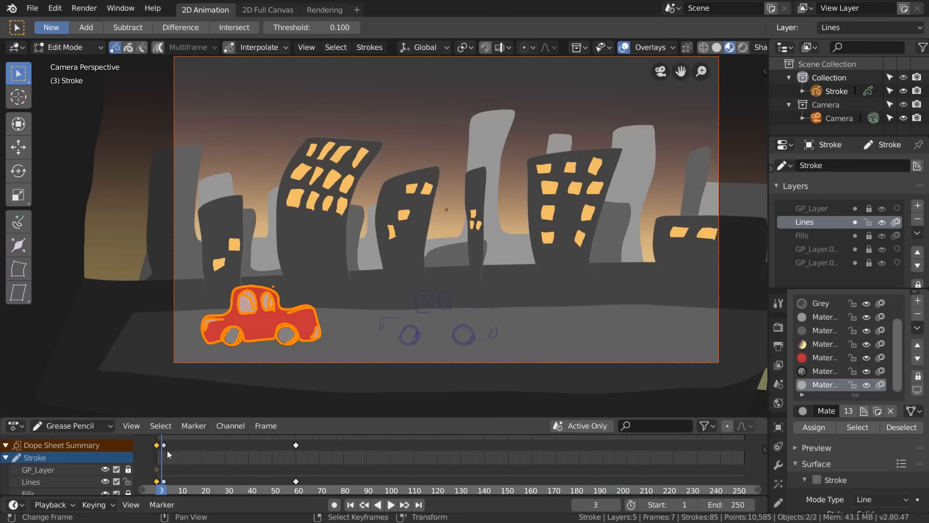
pyautogui.press('x')
pyautogui.click(176, 457)
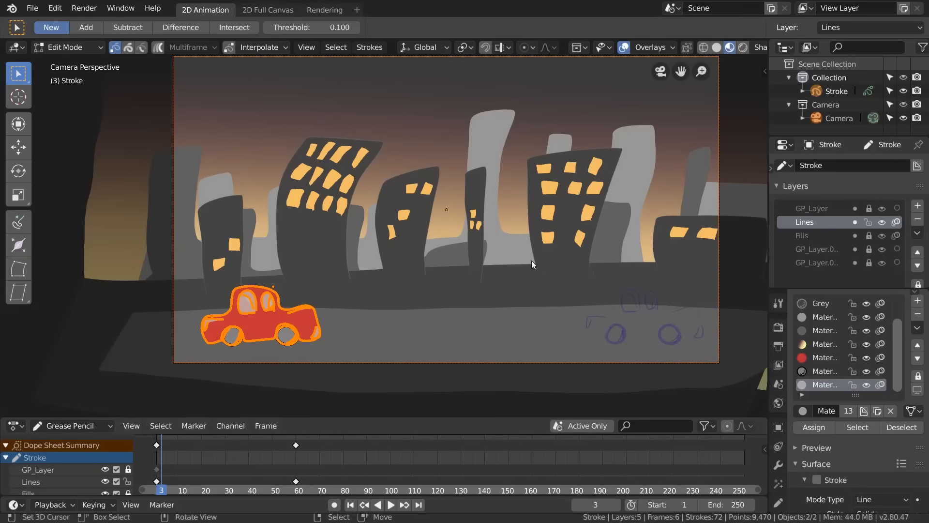
# - Generate a Linear interpolation sequence for the selected car strokes between the two keyframes and play through it
pyautogui.click(259, 47)
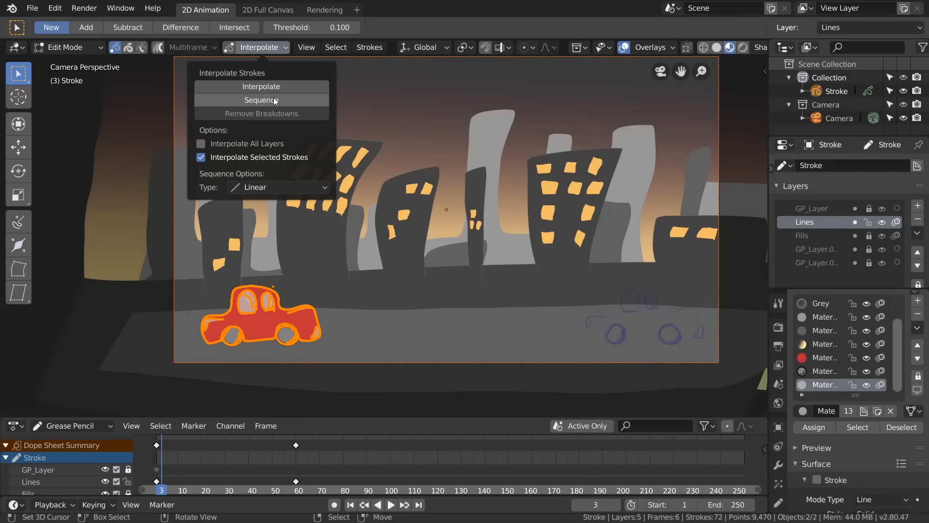
pyautogui.click(274, 99)
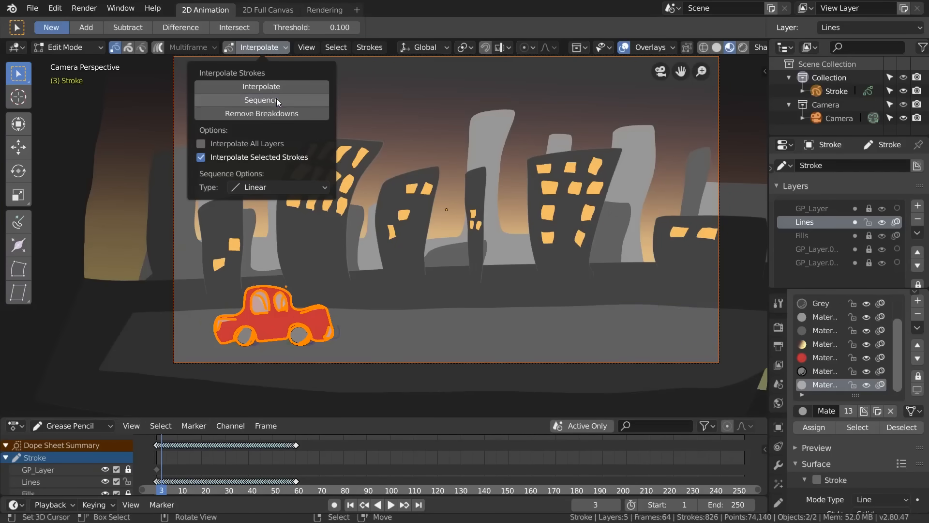
pyautogui.press('space')
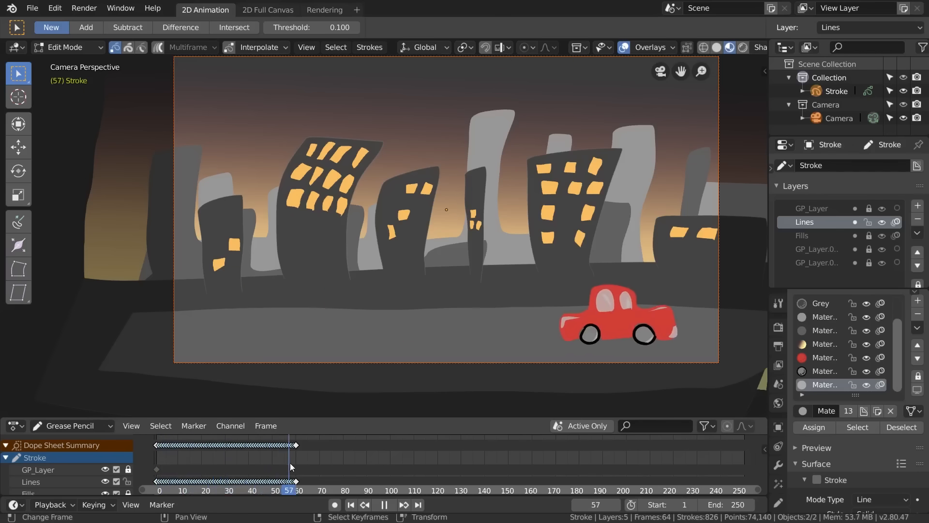
pyautogui.press('space')
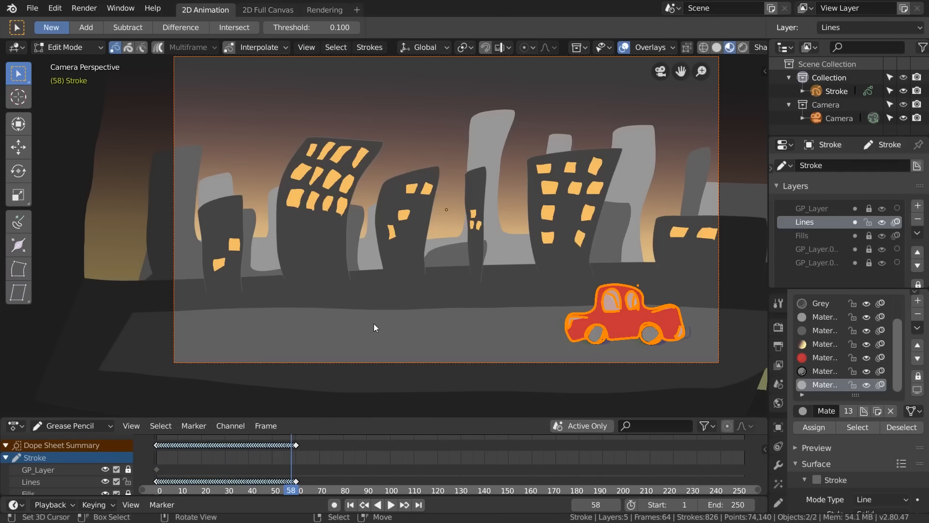
# - Replay the car's linear drive from frame 1 and undo the generated interpolation sequence
pyautogui.click(350, 505)
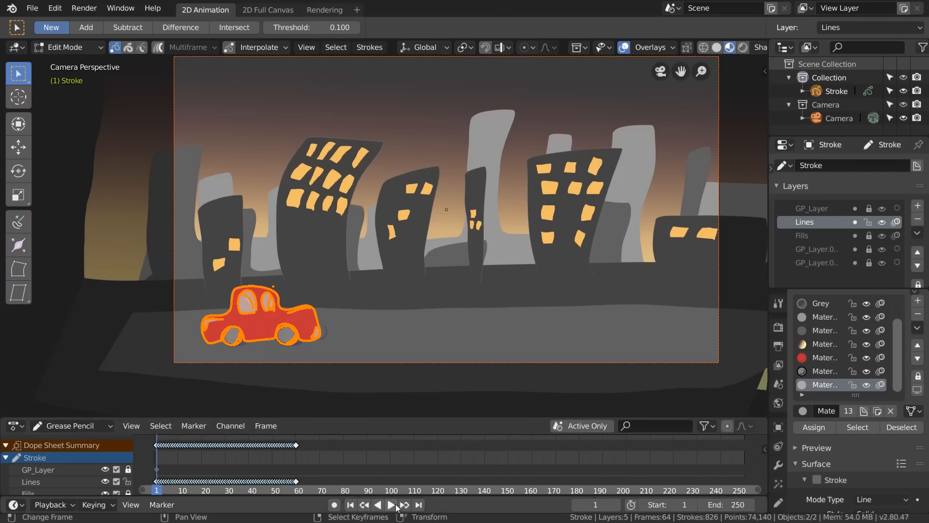
pyautogui.click(390, 504)
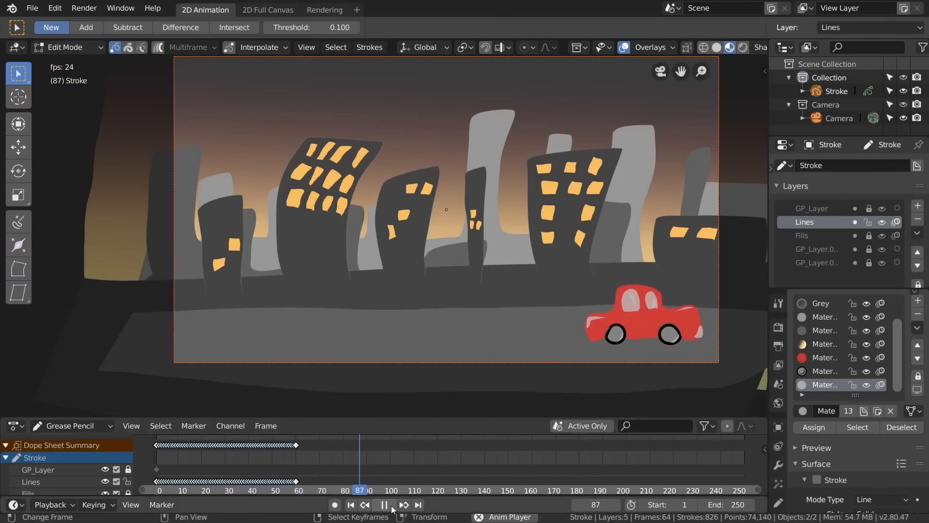
pyautogui.click(351, 505)
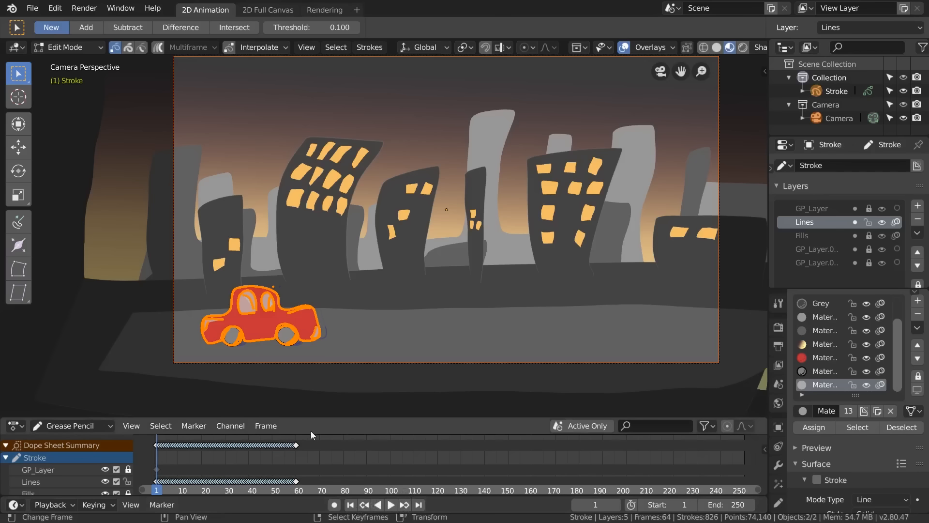
pyautogui.hotkey('ctrl', 'z')
pyautogui.hotkey('ctrl', 'z')
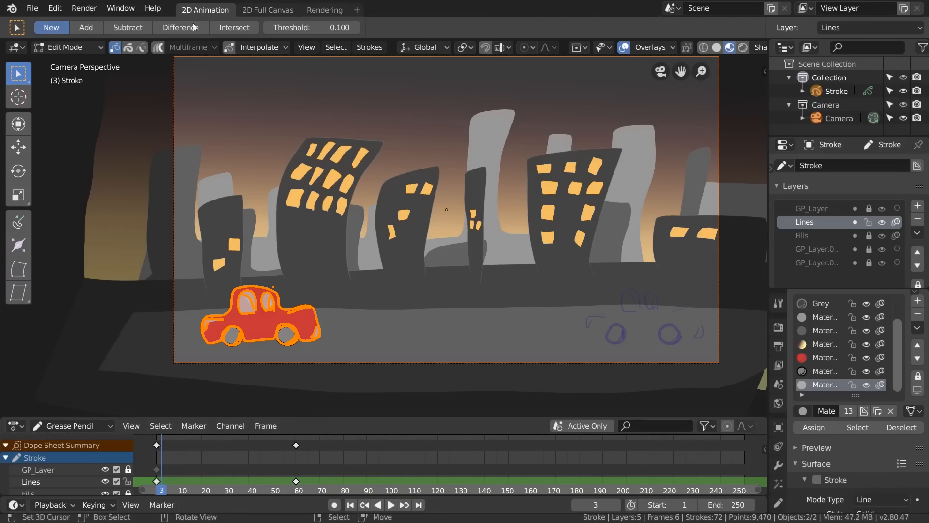
# - Set the sequence interpolation type to Bounce and generate the car's in-between frames from frame 9
pyautogui.click(277, 46)
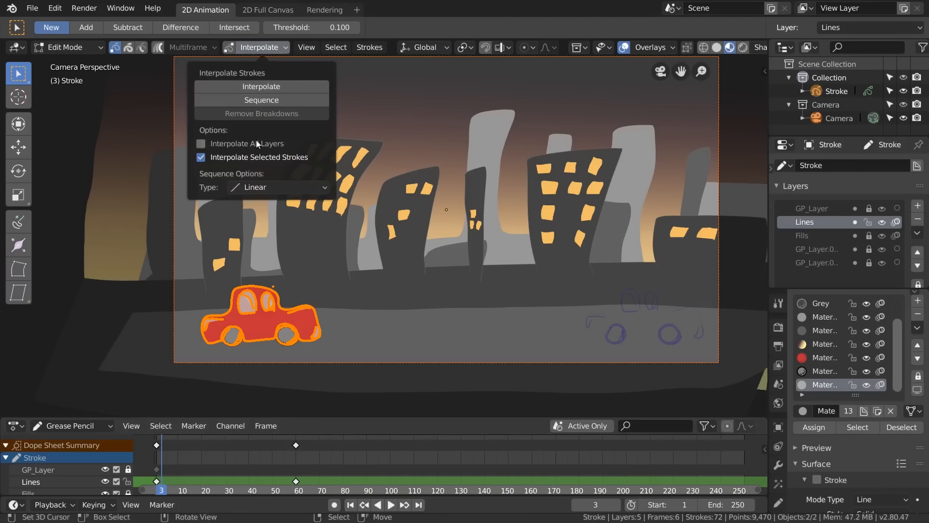
pyautogui.click(273, 188)
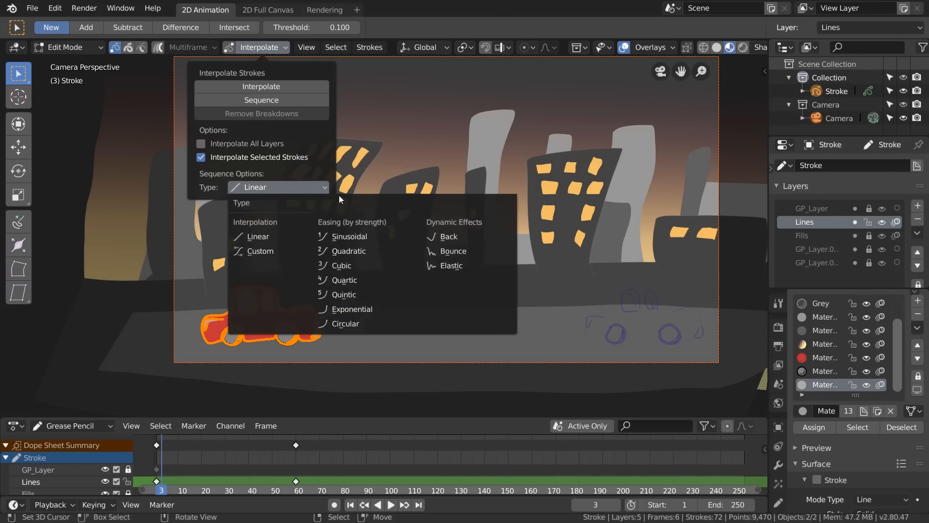
pyautogui.click(450, 251)
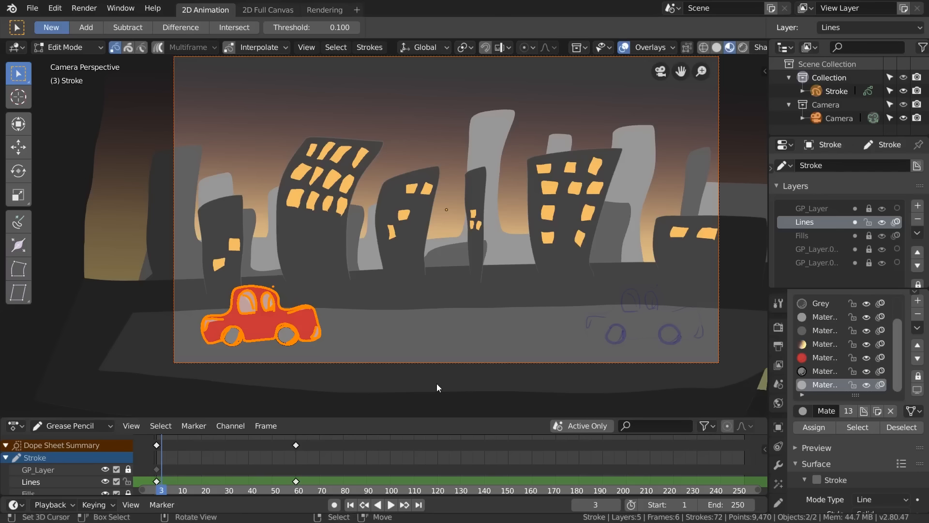
pyautogui.click(177, 463)
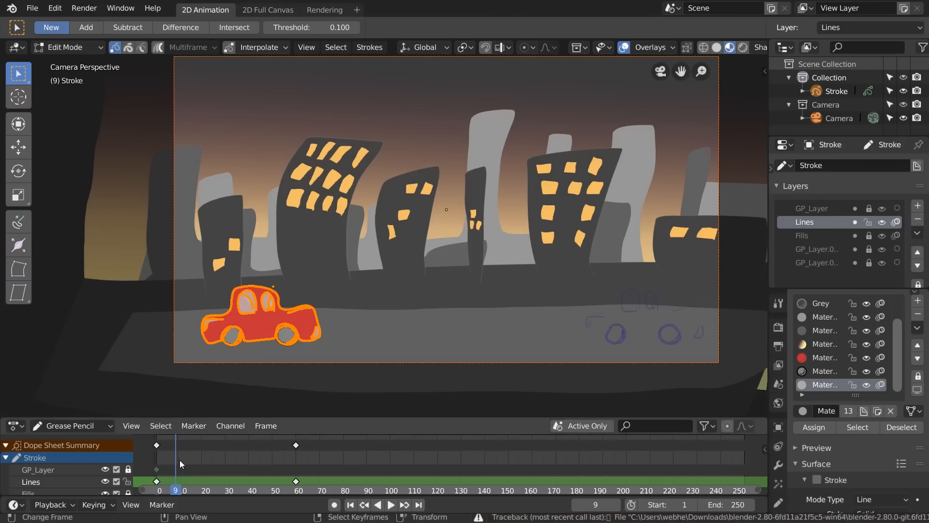
pyautogui.click(262, 47)
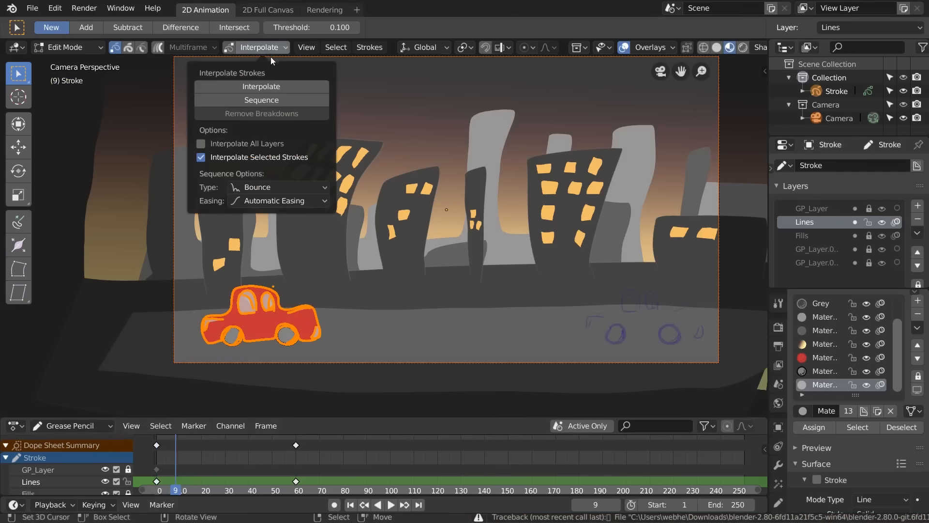
pyautogui.click(273, 100)
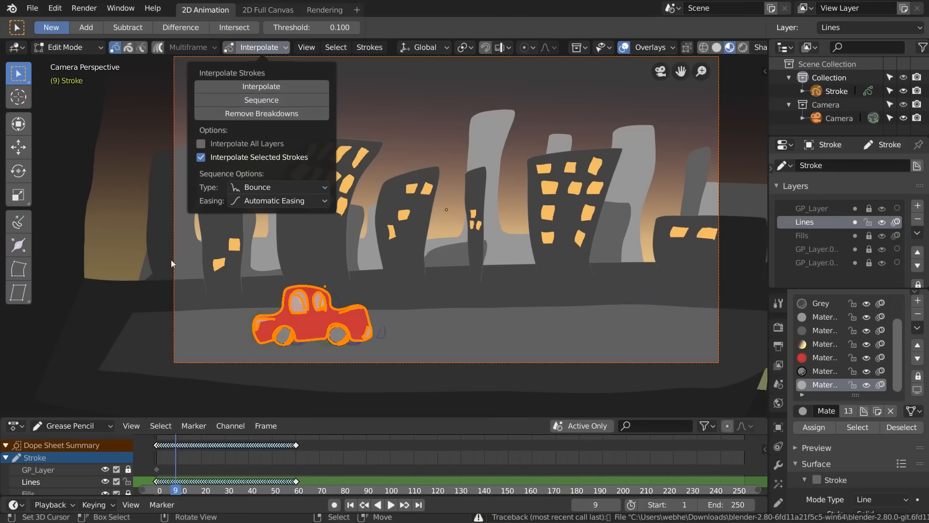
# - Preview the bouncing car motion from the early frames of the timeline
pyautogui.click(163, 466)
pyautogui.press('space')
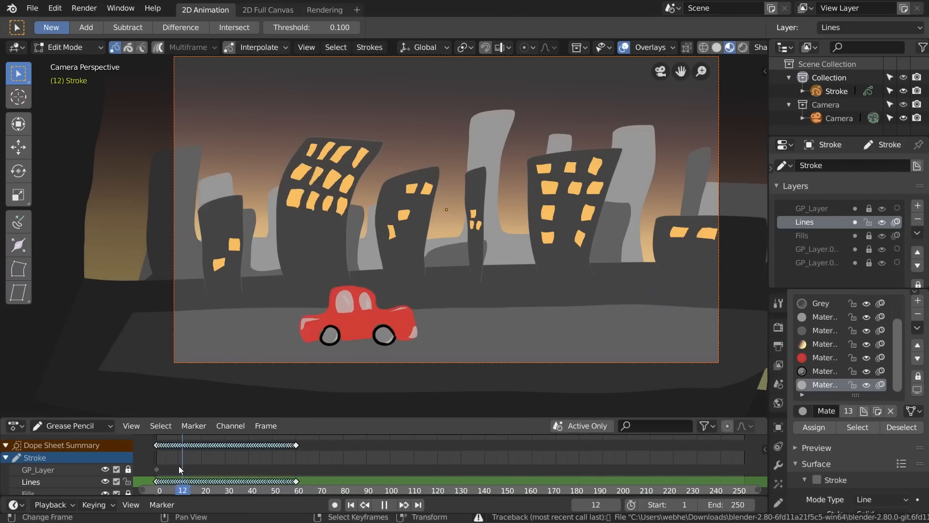
pyautogui.click(357, 505)
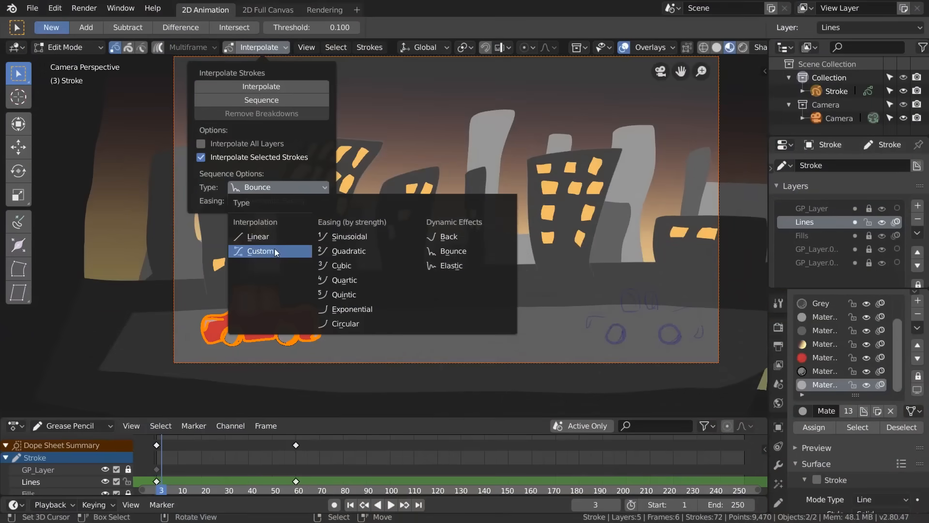
# - Switch the interpolation type to Custom, shape its curve with a hump near X 0.33 and a dip near X 0.66, and generate the sequence
pyautogui.click(274, 248)
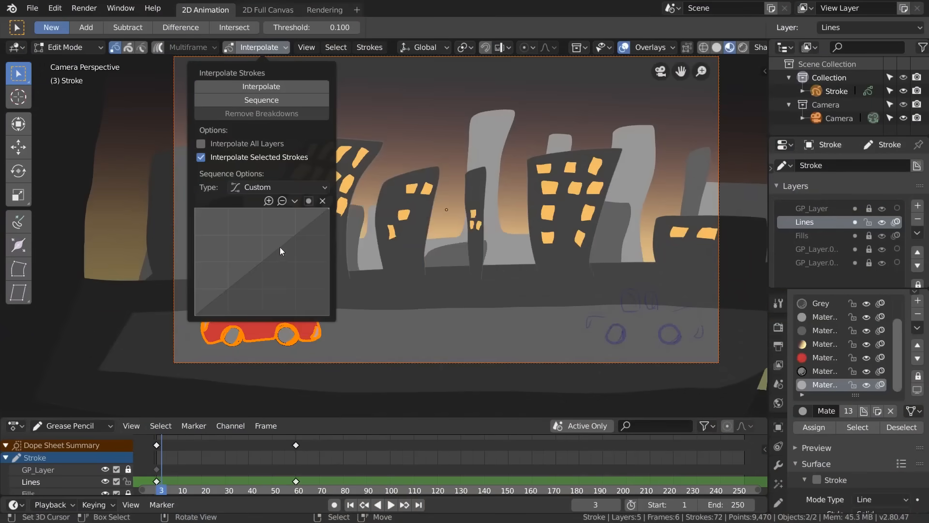
pyautogui.click(243, 244)
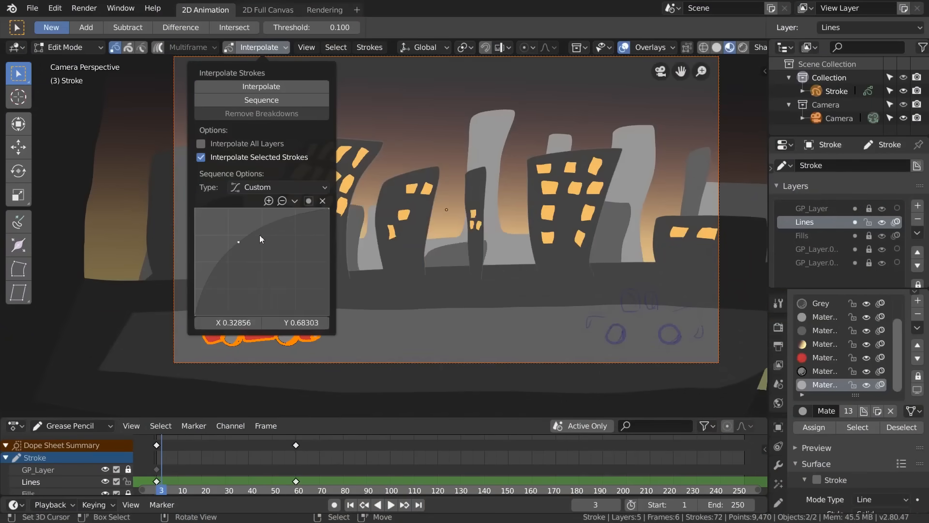
pyautogui.moveTo(282, 260); pyautogui.dragTo(283, 263)
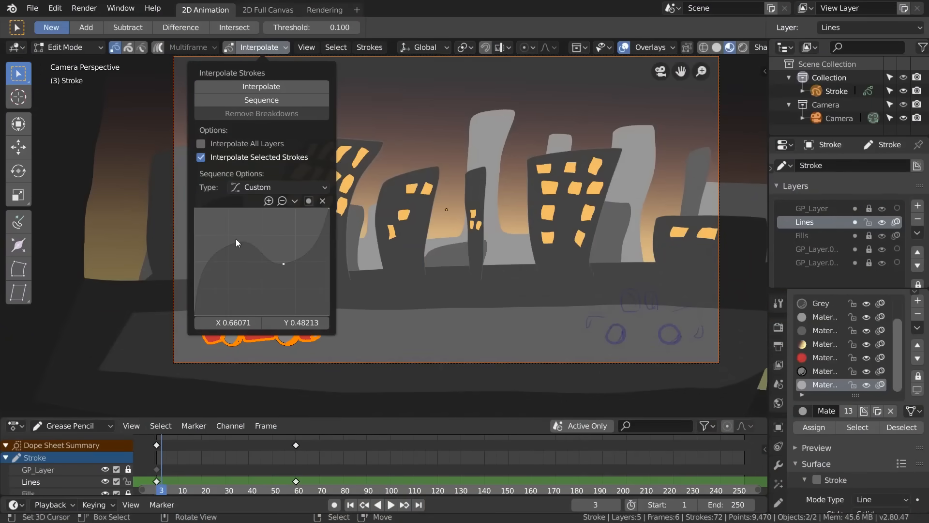
pyautogui.click(248, 238)
pyautogui.click(275, 100)
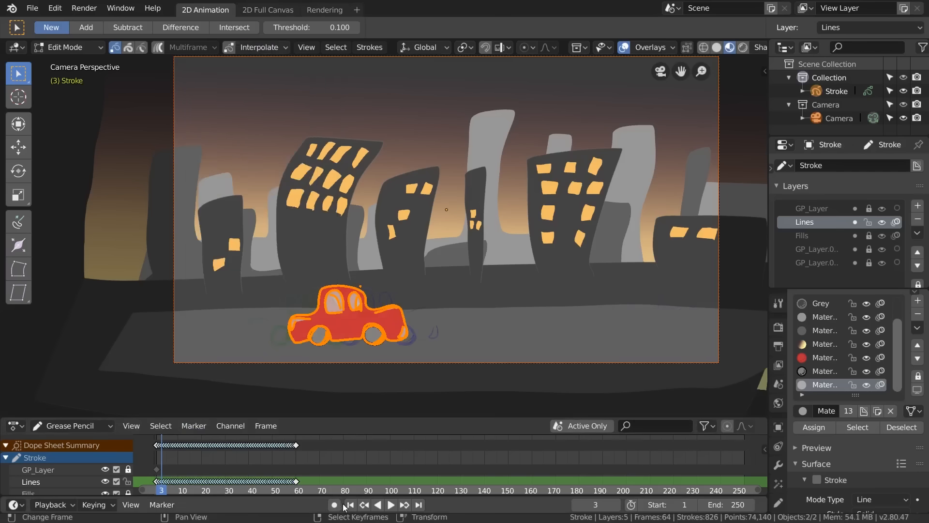
# - Play the custom-curve car animation from the first frame
pyautogui.click(352, 505)
pyautogui.click(391, 505)
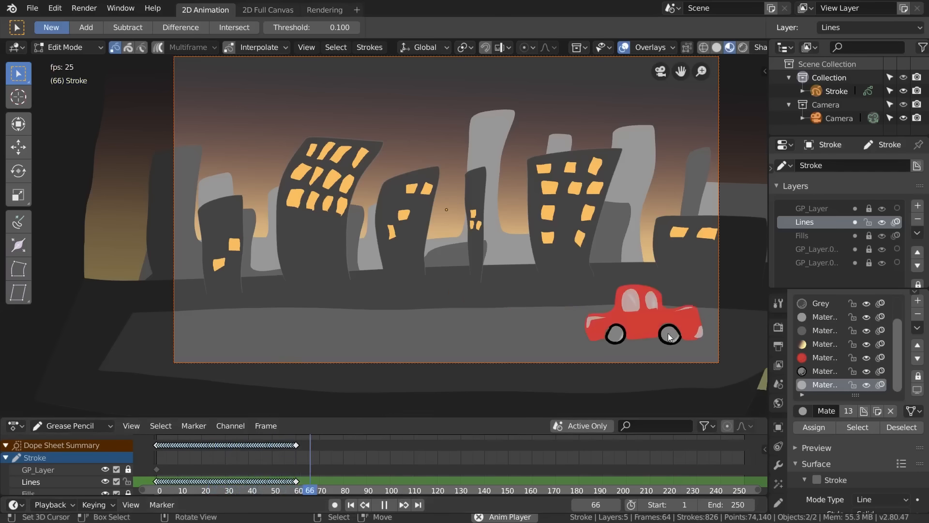
pyautogui.click(387, 506)
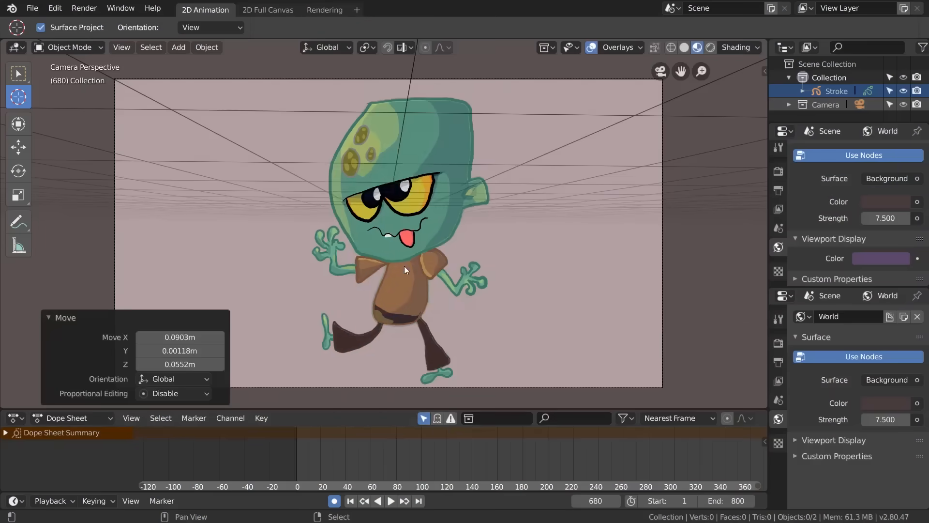
# - In the green character's scene, add an armature and move it about 2.04 m along Y in the top view, close to the character's drawing plane
pyautogui.hotkey('shift', 'a')
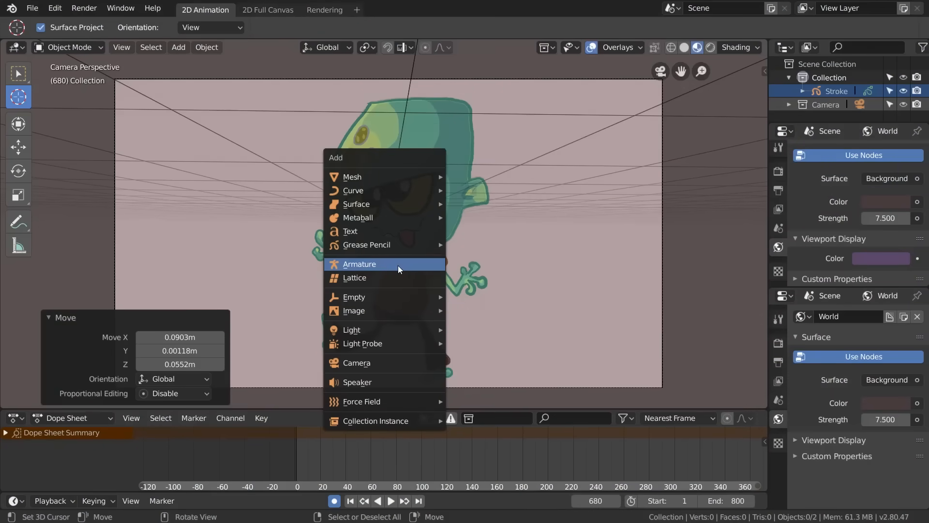
pyautogui.click(406, 263)
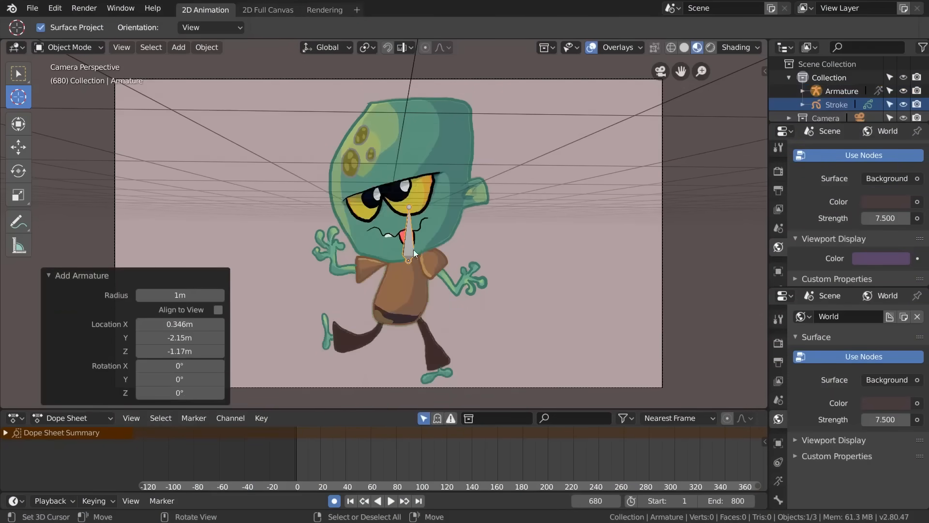
pyautogui.moveTo(436, 269); pyautogui.dragTo(479, 272, button='middle')
pyautogui.press('KP_7')
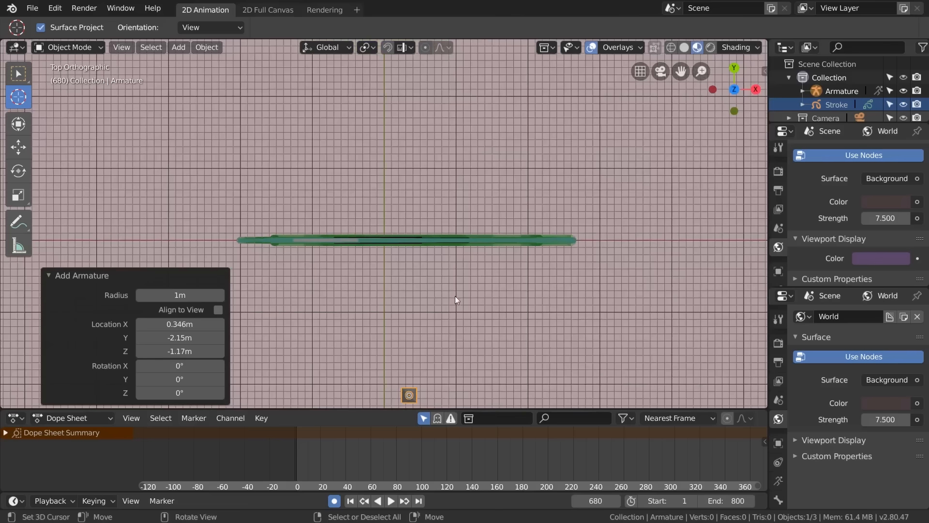
pyautogui.press('g')
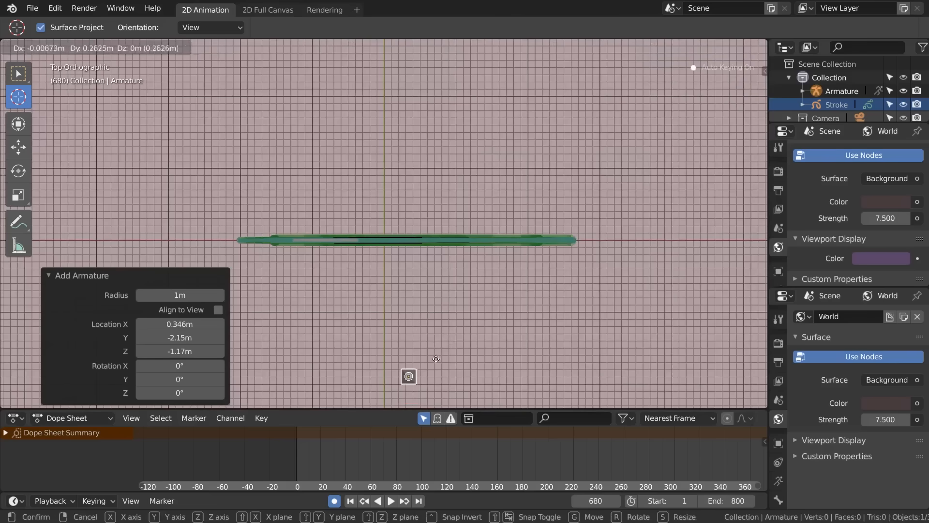
pyautogui.click(435, 233)
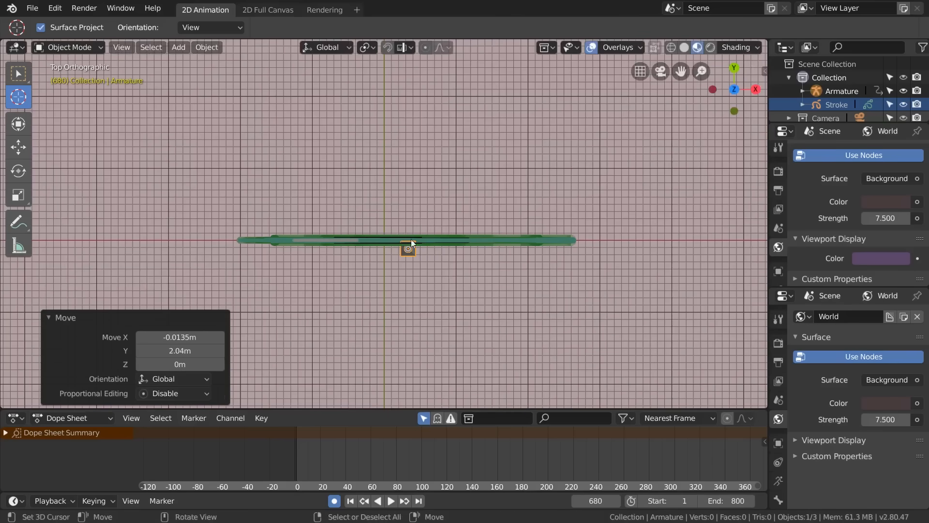
# - In the camera view, move the armature down about 1.77 m onto the character's torso and scale it up to span waist to neck
pyautogui.press('KP_0')
pyautogui.press('g')
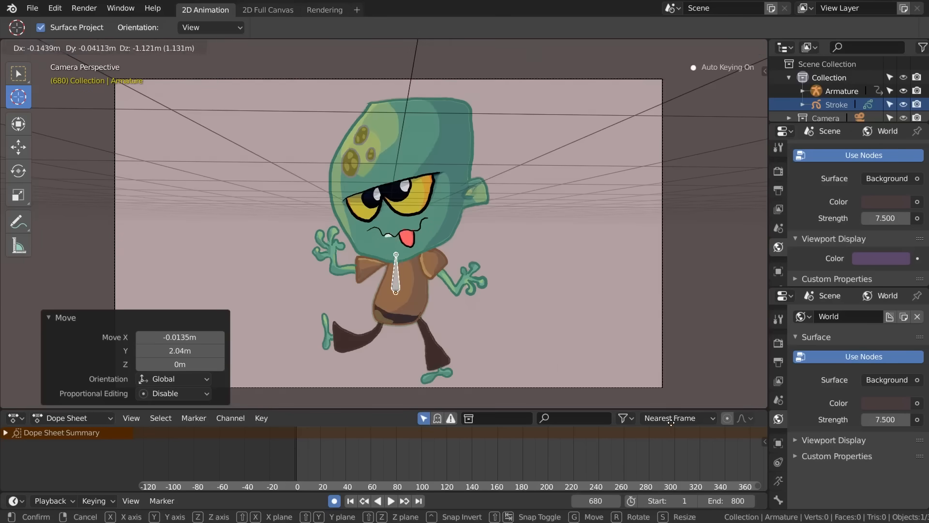
pyautogui.click(670, 444)
pyautogui.press('s')
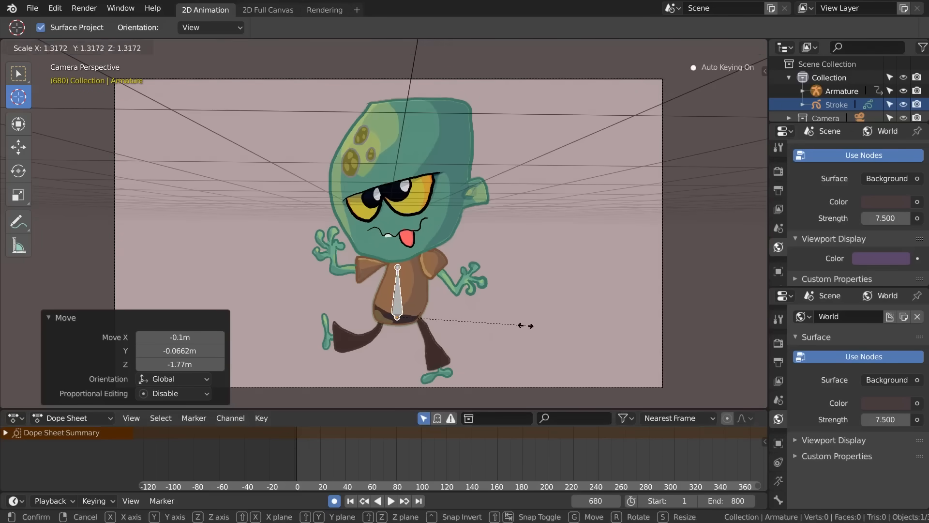
pyautogui.click(537, 334)
pyautogui.press('g')
pyautogui.click(541, 338)
pyautogui.press('s')
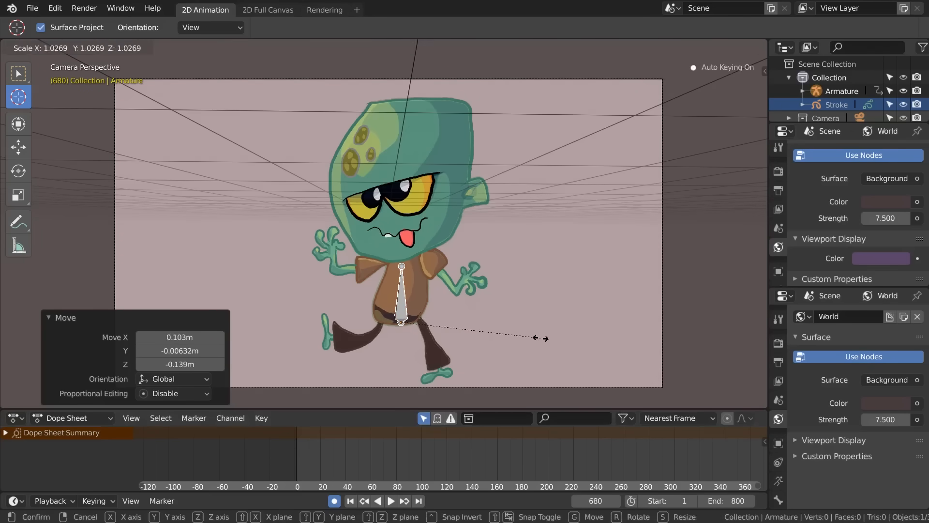
pyautogui.click(542, 342)
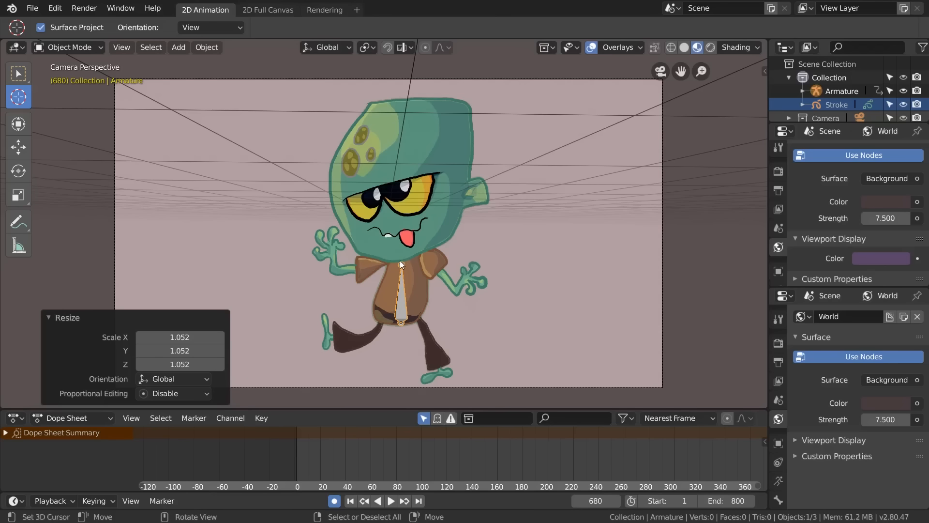
# - Edit the armature and extrude a head bone about 4.12 m along Z from the torso bone's upper end
pyautogui.press('Tab')
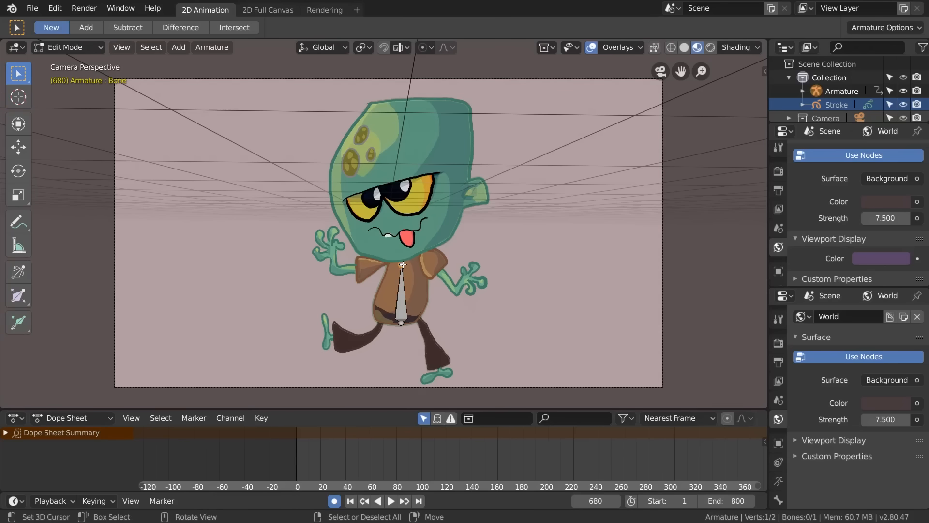
pyautogui.press('e')
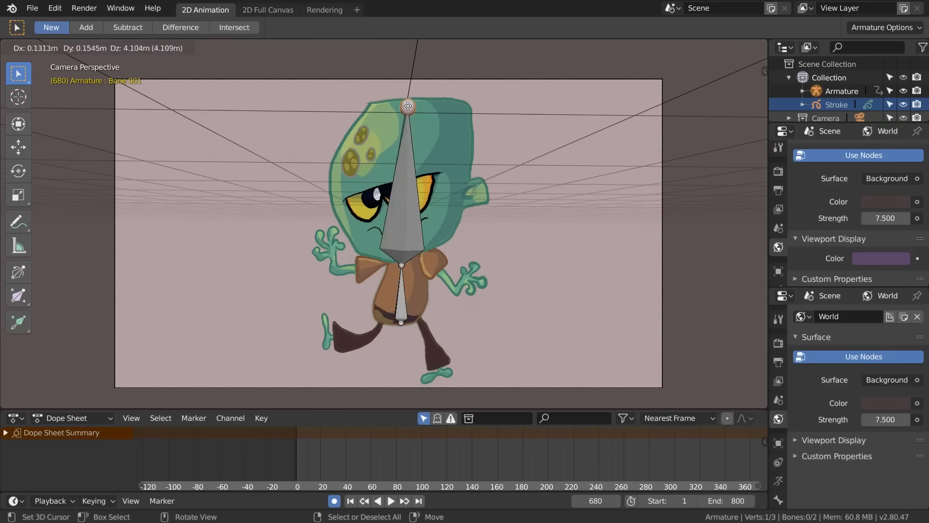
pyautogui.press('z')
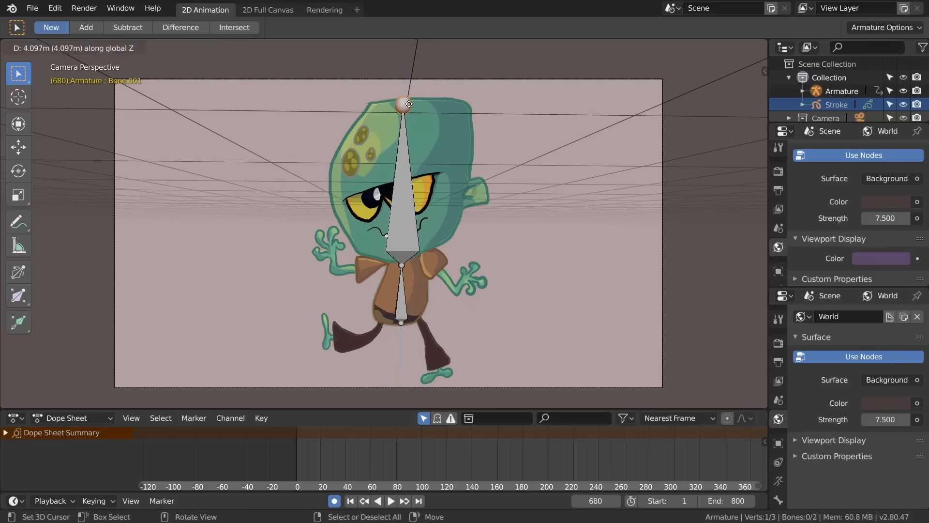
pyautogui.click(413, 103)
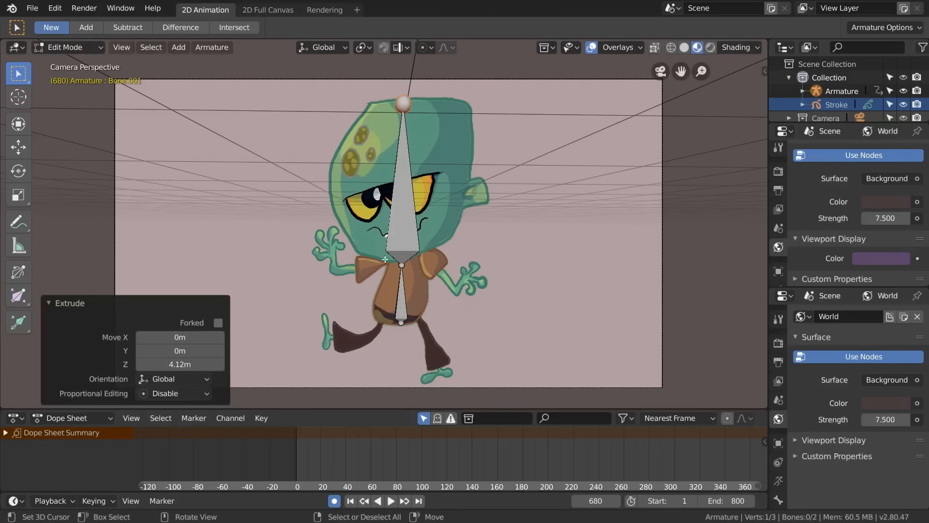
# - Duplicate the head bone, turn the copy roughly horizontal, and scale it to about 0.332
pyautogui.hotkey('alt', 'a')
pyautogui.moveTo(399, 242); pyautogui.dragTo(400, 245, button='right')
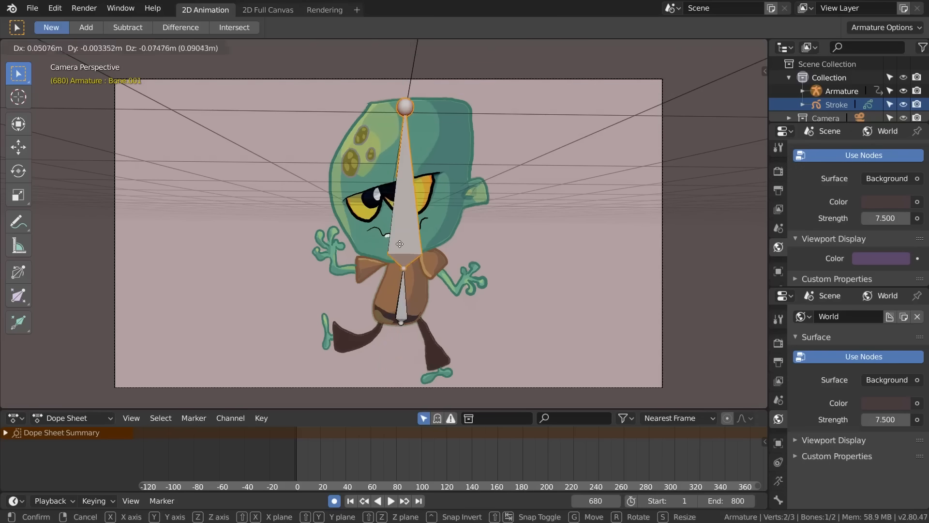
pyautogui.rightClick(398, 238)
pyautogui.hotkey('shift', 'd')
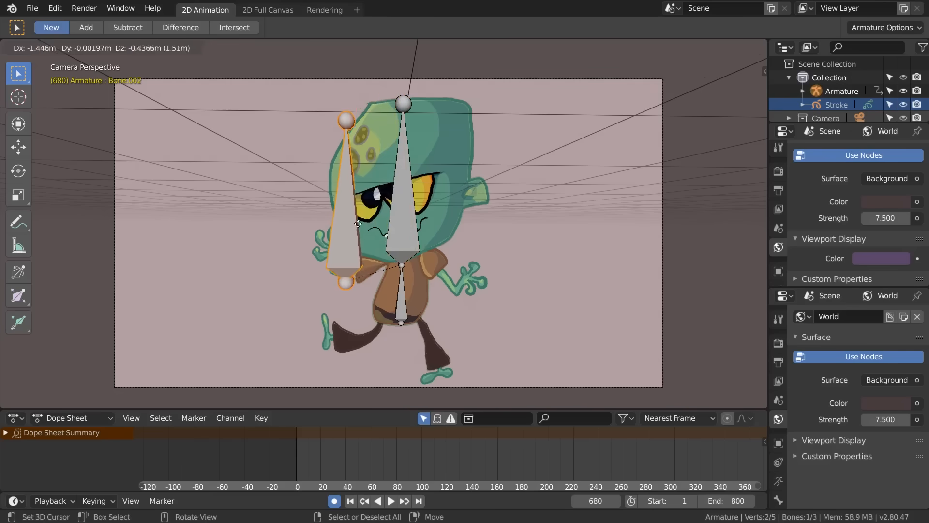
pyautogui.click(362, 226)
pyautogui.press('r')
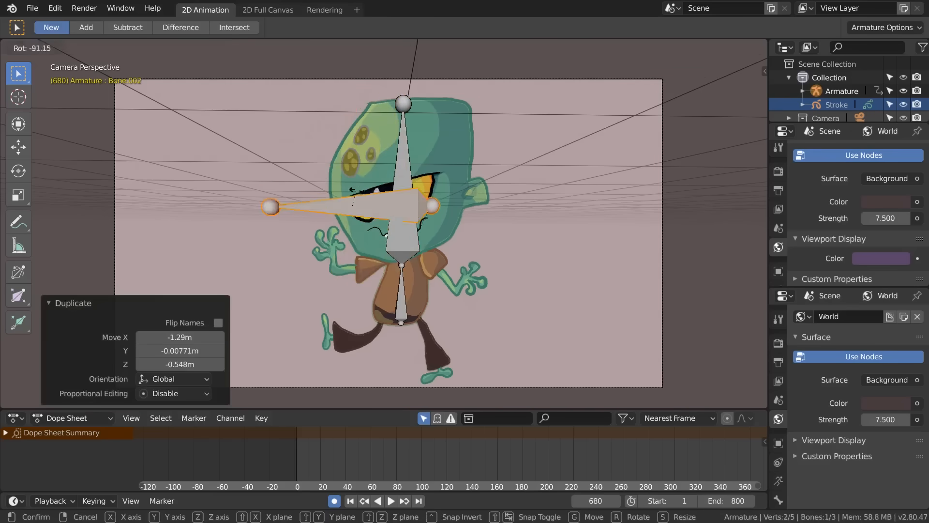
pyautogui.click(390, 127)
pyautogui.press('s')
pyautogui.click(392, 196)
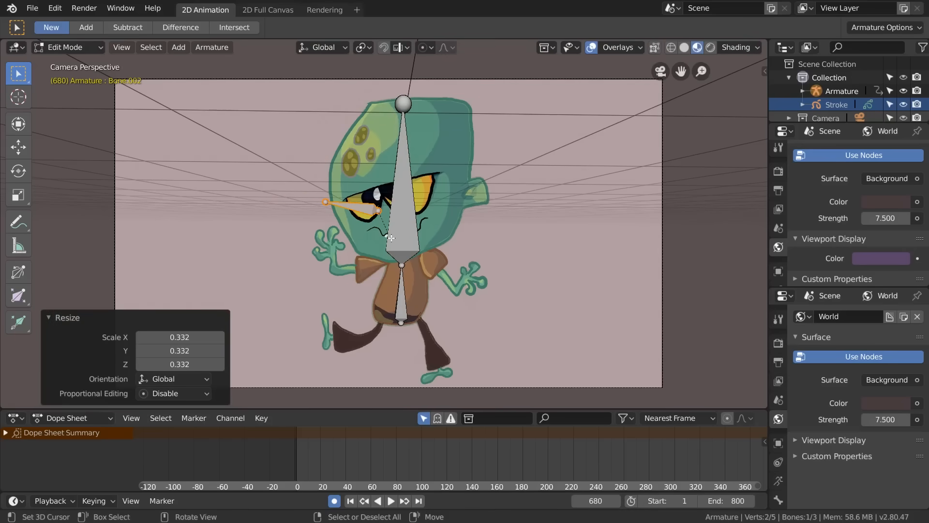
# - Move the small bone down to the raised arm's shoulder, rotate it along the sleeve, and scale it to about 0.817
pyautogui.press('g')
pyautogui.click(384, 298)
pyautogui.press('r')
pyautogui.click(399, 275)
pyautogui.press('s')
pyautogui.click(390, 280)
# - Refine the bone's fit between the raised arm's shoulder and elbow, rotating it about 11.5° and scaling it to about 0.948
pyautogui.press('g')
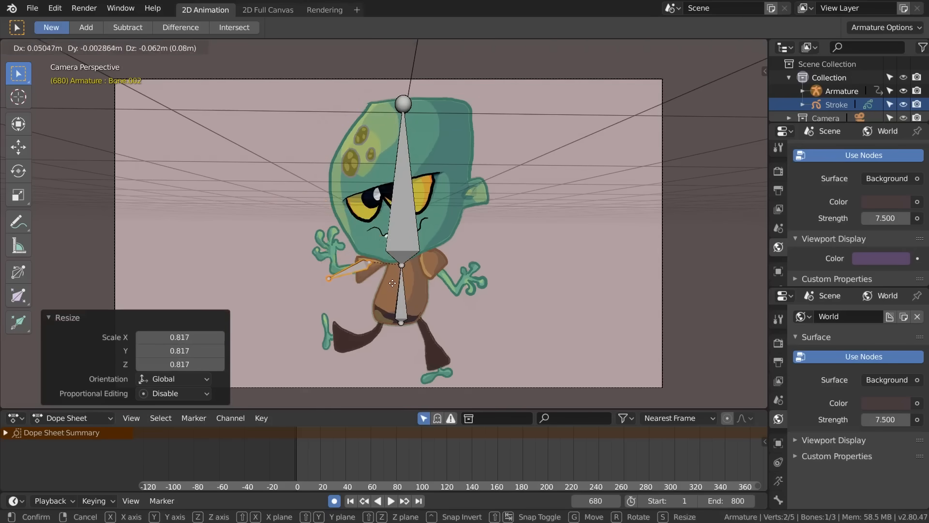
pyautogui.click(392, 283)
pyautogui.press('r')
pyautogui.click(394, 292)
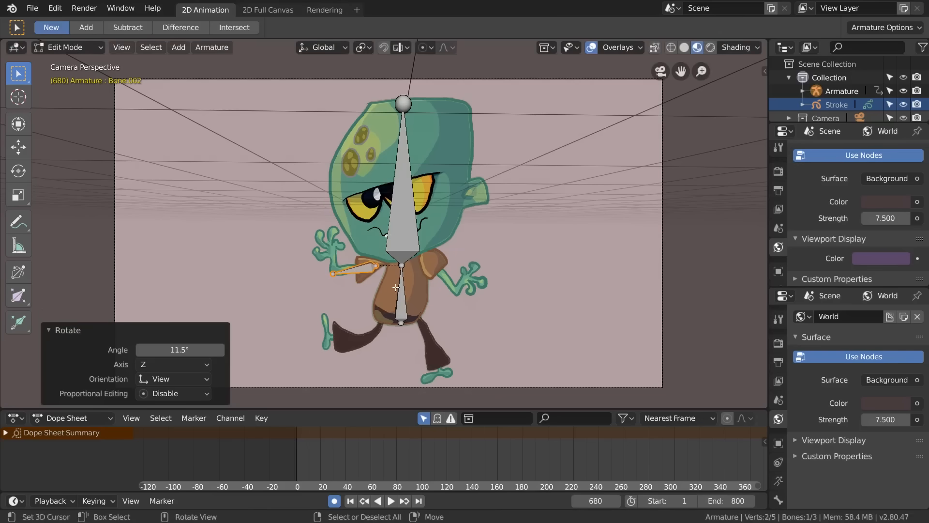
pyautogui.press('g')
pyautogui.click(394, 288)
pyautogui.press('s')
pyautogui.click(379, 289)
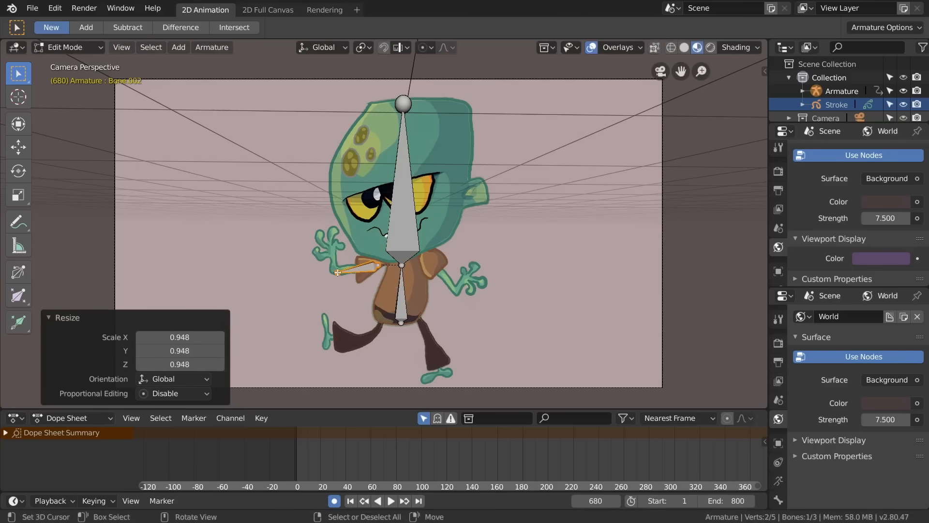
# - Extrude a forearm bone from the raised arm's elbow up into the hand
pyautogui.scroll(3, 342, 267)
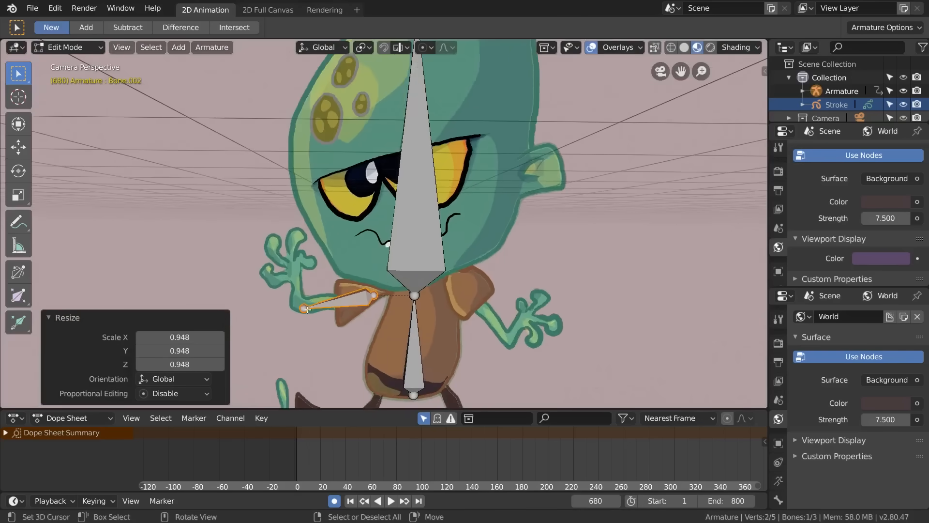
pyautogui.hotkey('alt', 'a')
pyautogui.click(304, 307)
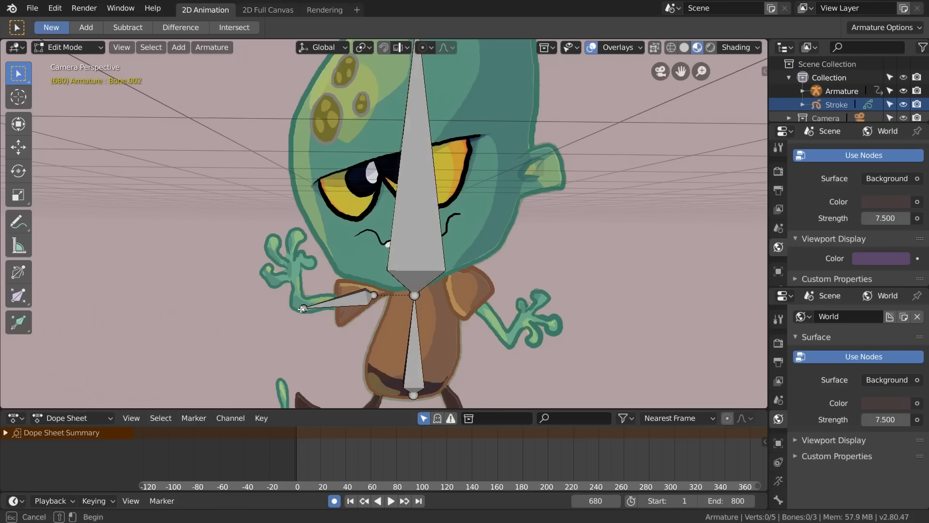
pyautogui.press('e')
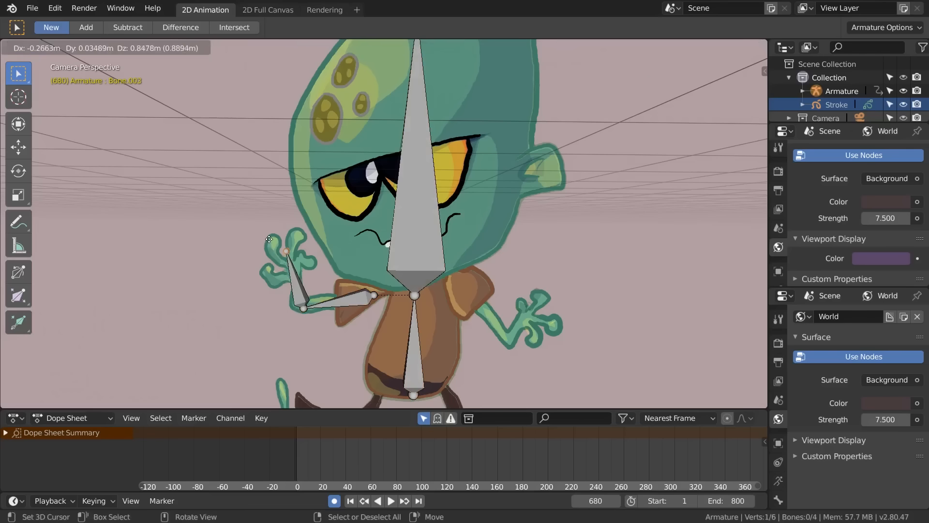
pyautogui.click(272, 235)
# - Duplicate the head bone for the lowered arm and rotate the copy about 68.9°
pyautogui.hotkey('alt', 'a')
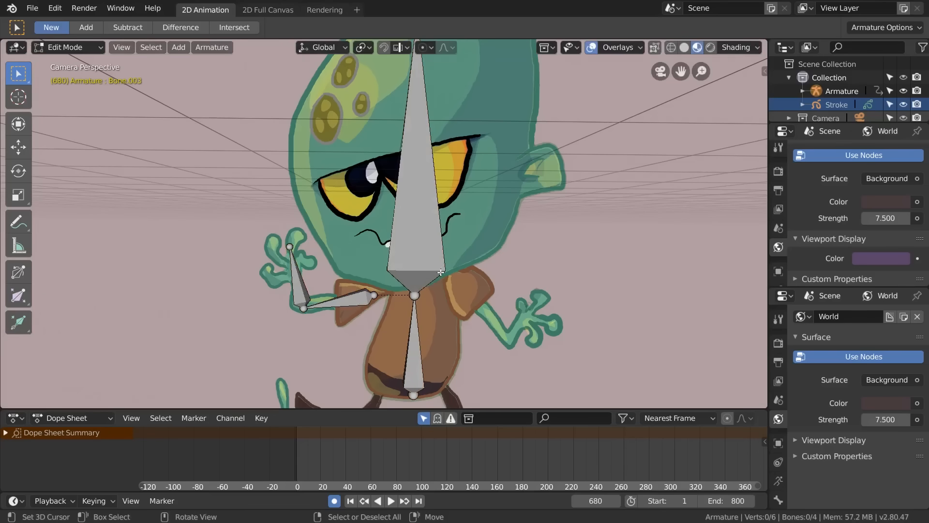
pyautogui.rightClick(417, 257)
pyautogui.hotkey('shift', 'd')
pyautogui.click(493, 259)
pyautogui.press('r')
pyautogui.click(392, 213)
# - Shrink and fit the copied bone along the lowered arm's upper part, and extrude a forearm bone from its elbow into the hand
pyautogui.press('s')
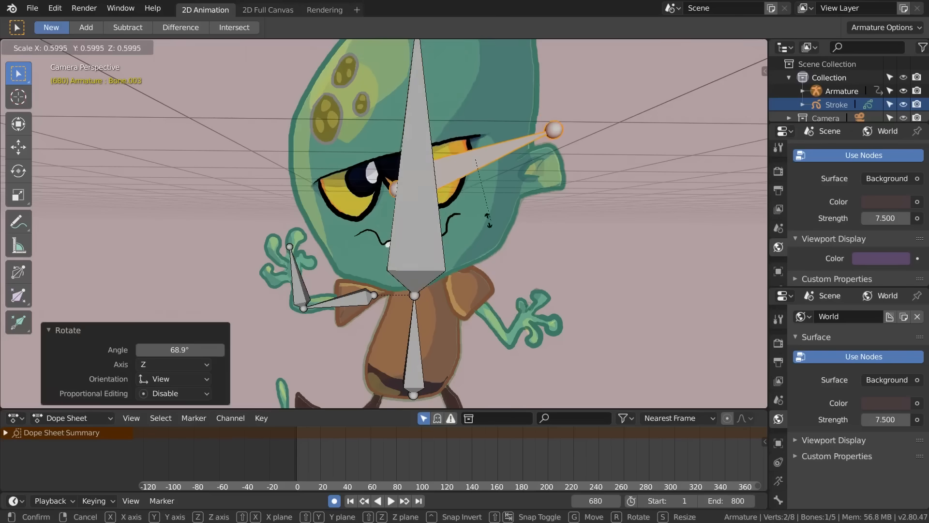
pyautogui.click(426, 188)
pyautogui.press('g')
pyautogui.click(518, 356)
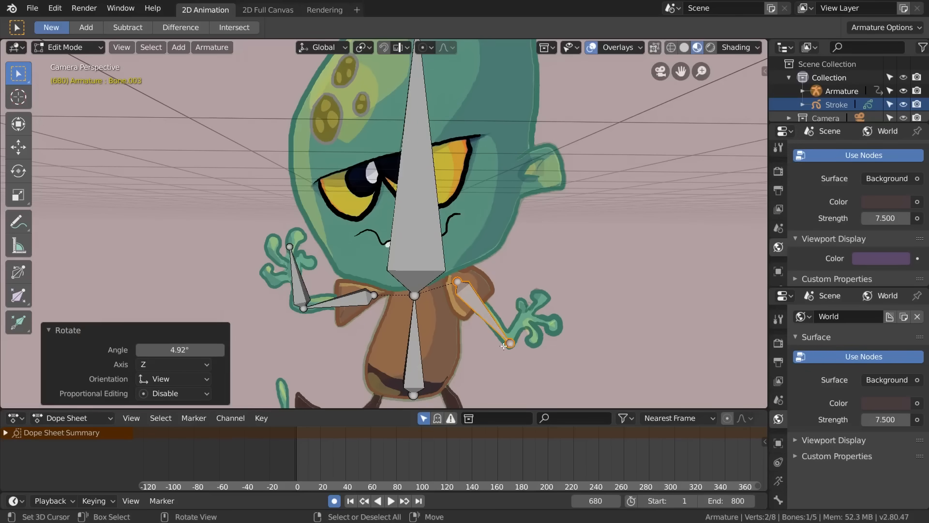
pyautogui.press('e')
pyautogui.click(536, 306)
# - In the front view, duplicate the head bone toward the bent leg, scale the copy to about 0.786, and rotate it roughly horizontal
pyautogui.keyDown('shift'); pyautogui.moveTo(496, 276); pyautogui.dragTo(538, 152, button='middle'); pyautogui.keyUp('shift')
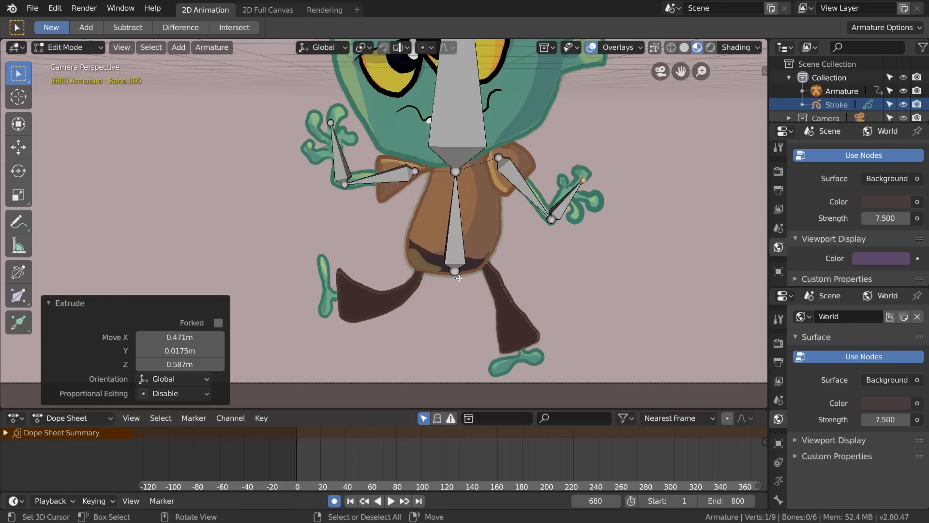
pyautogui.hotkey('alt', 'a')
pyautogui.click(449, 257)
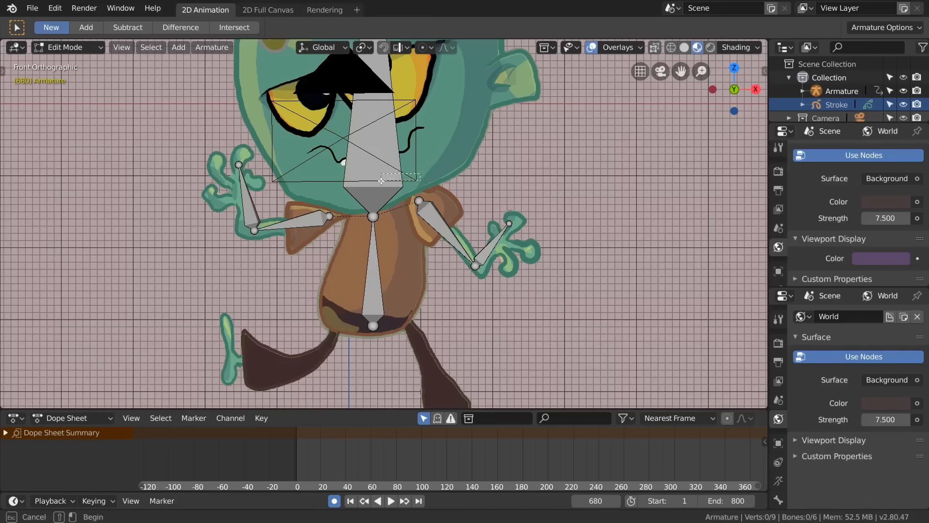
pyautogui.rightClick(391, 186)
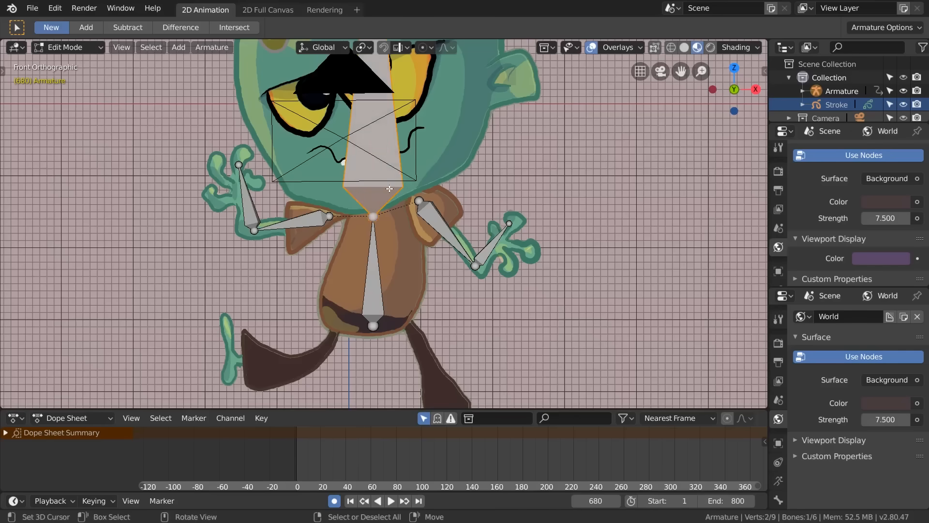
pyautogui.hotkey('shift', 'd')
pyautogui.click(297, 350)
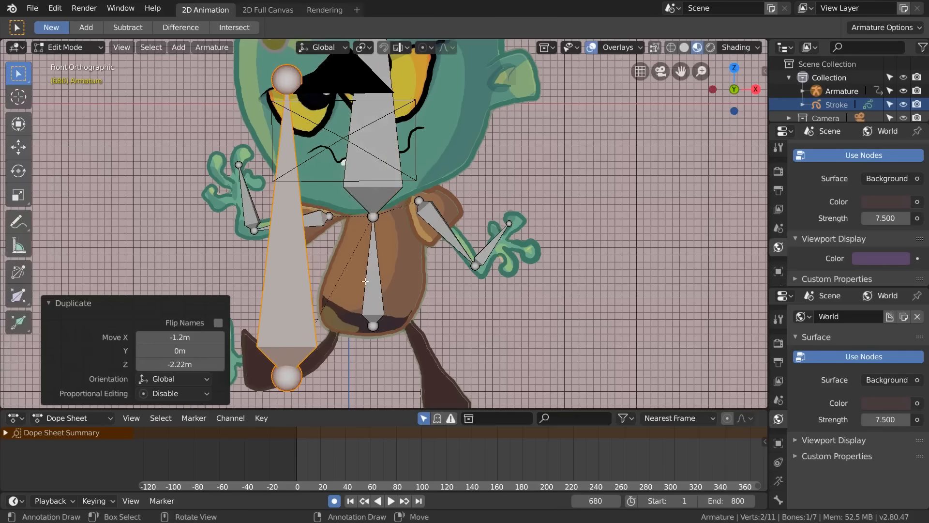
pyautogui.press('s')
pyautogui.click(385, 272)
pyautogui.press('r')
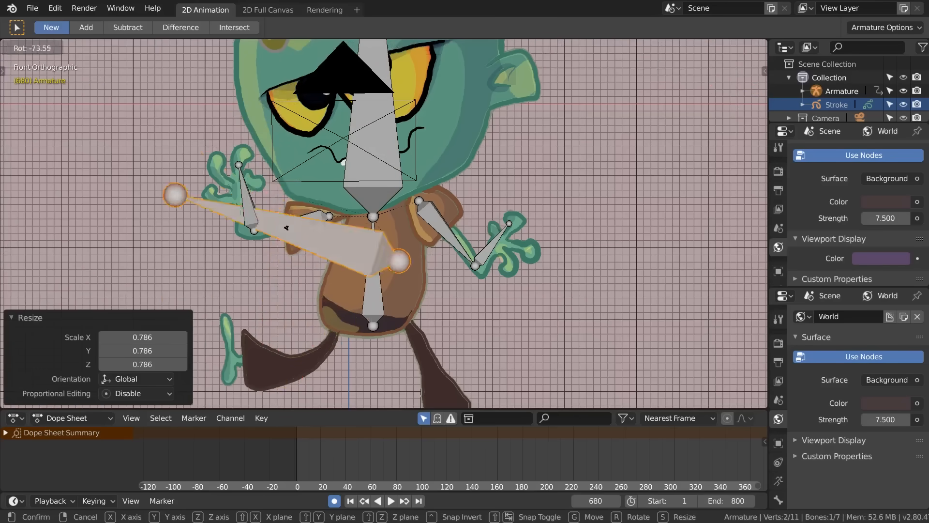
pyautogui.click(411, 180)
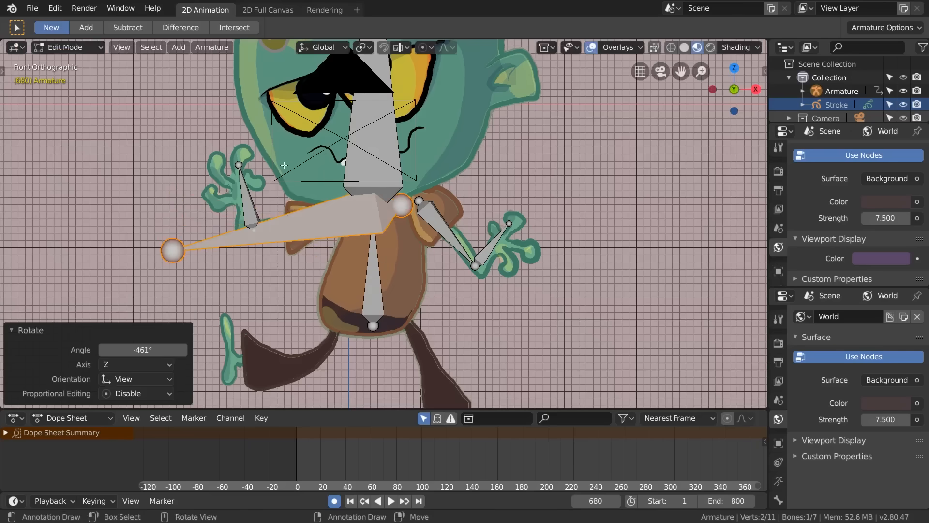
# - Scale the copied bone to about 0.415, move it onto the bent leg, and rotate it about -8.19°
pyautogui.press('s')
pyautogui.click(367, 211)
pyautogui.press('g')
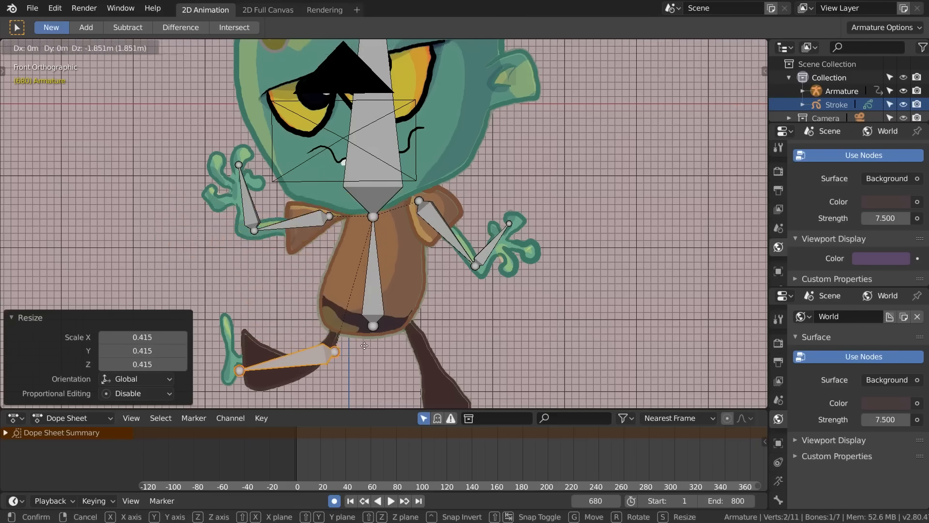
pyautogui.click(371, 339)
pyautogui.press('r')
pyautogui.click(398, 307)
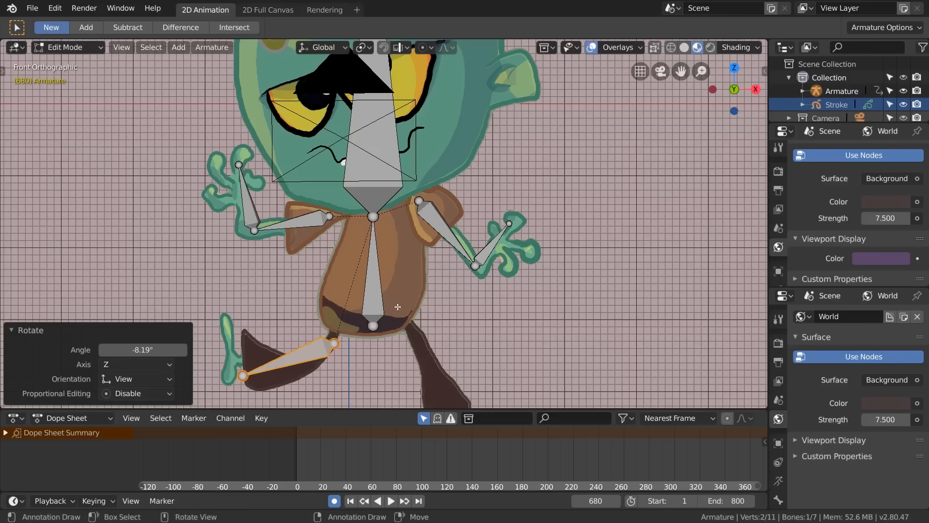
# - Fine-tune the bent leg bone's position, angle and size so it runs from the hip to the foot
pyautogui.press('g')
pyautogui.click(388, 317)
pyautogui.press('r')
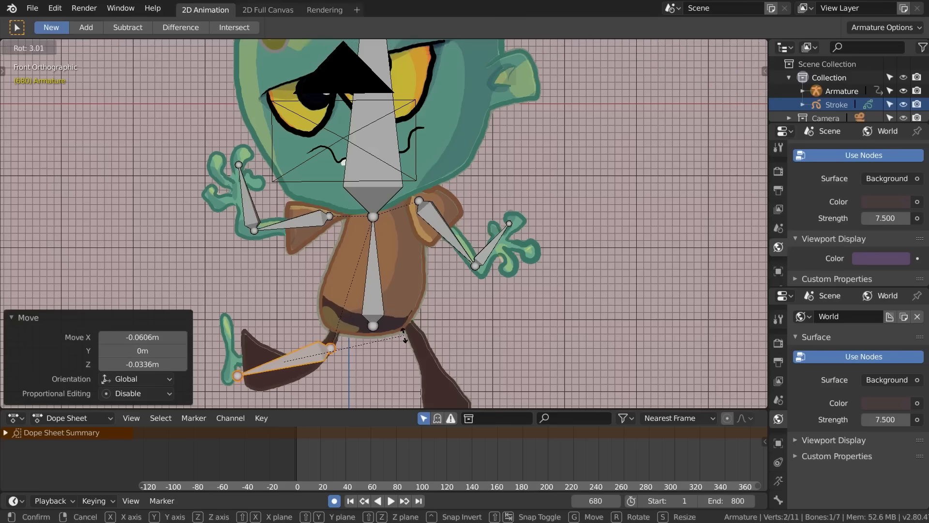
pyautogui.click(408, 338)
pyautogui.press('s')
pyautogui.click(413, 337)
pyautogui.press('g')
pyautogui.click(409, 330)
# - Duplicate the leg bone about 1.94 m along X and -0.464 m along Z, and align the copy with the straight leg
pyautogui.keyDown('shift'); pyautogui.moveTo(410, 331); pyautogui.dragTo(348, 245, button='middle'); pyautogui.keyUp('shift')
pyautogui.hotkey('shift', 'd')
pyautogui.click(379, 218)
pyautogui.press('r')
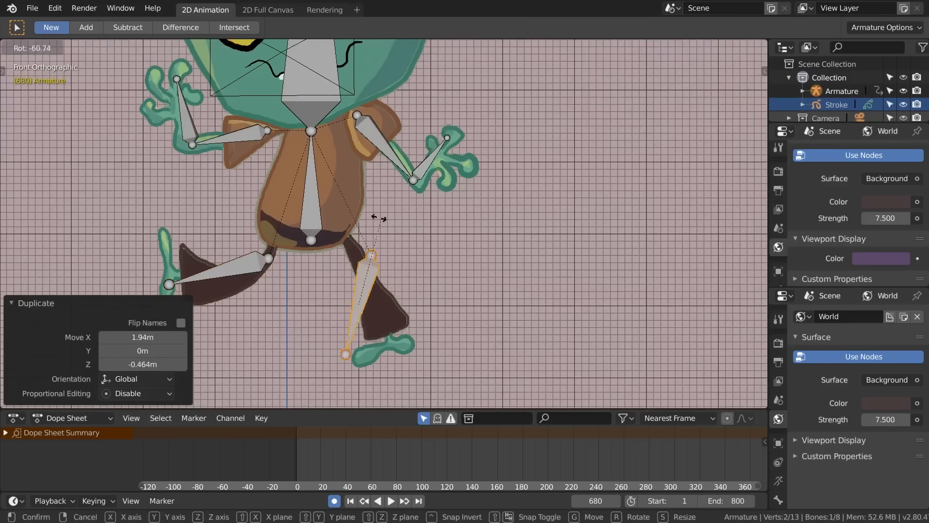
pyautogui.click(380, 232)
pyautogui.press('r')
pyautogui.click(401, 242)
pyautogui.click(430, 259)
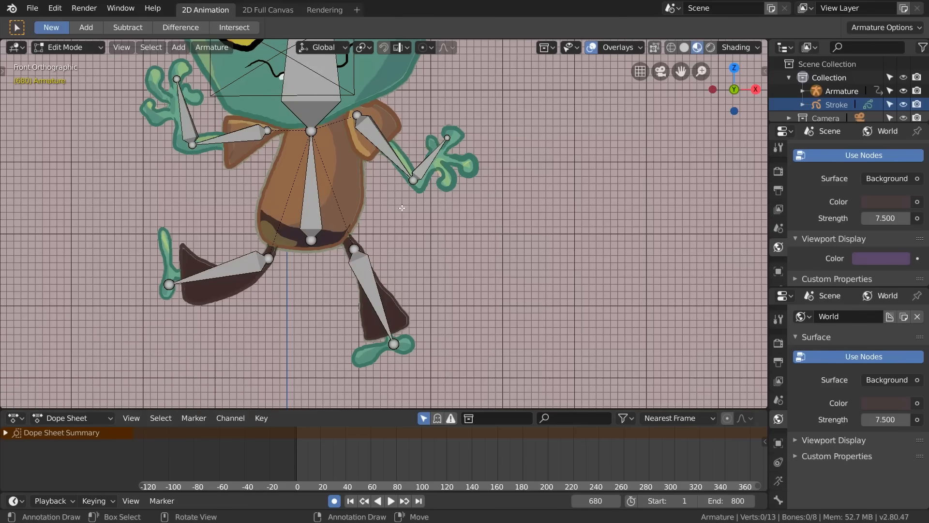
# - Bring the whole character into view and return the finished armature to Object Mode
pyautogui.keyDown('shift'); pyautogui.moveTo(405, 211); pyautogui.dragTo(472, 285, button='middle'); pyautogui.keyUp('shift')
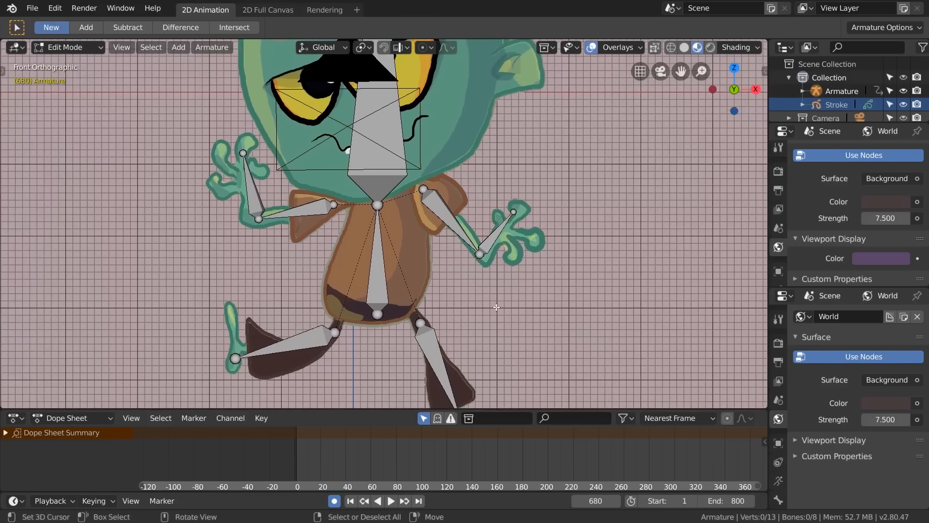
pyautogui.scroll(-3, 490, 306)
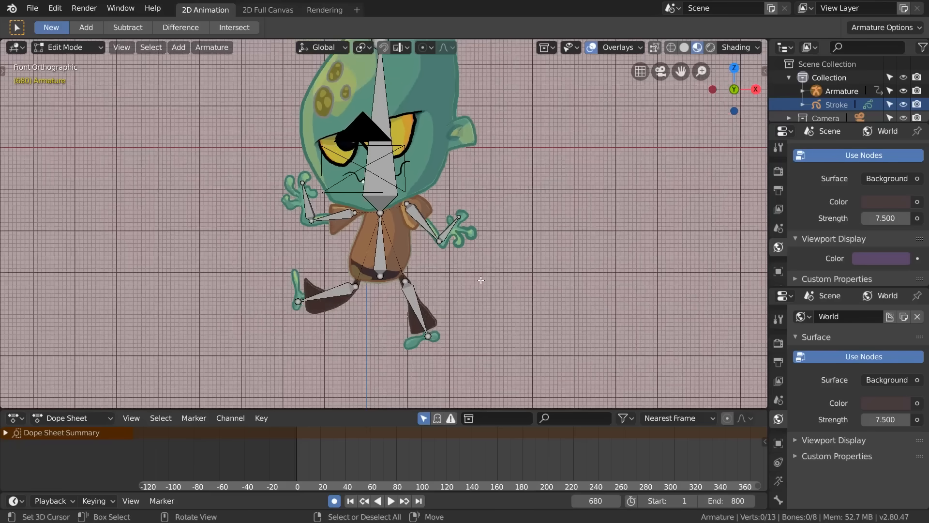
pyautogui.press('Tab')
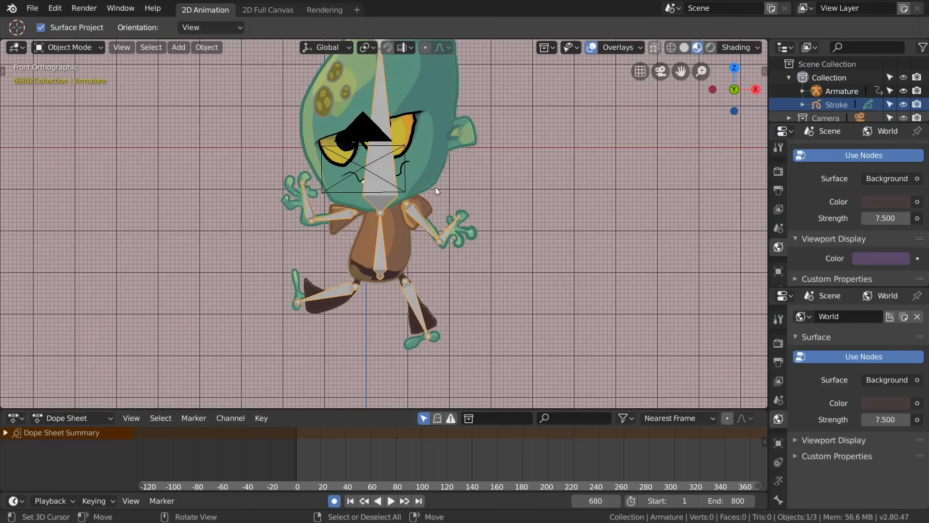
# - Parent the character drawing to the armature using Armature Deform With Empty Groups
pyautogui.moveTo(433, 131); pyautogui.dragTo(408, 164, button='middle')
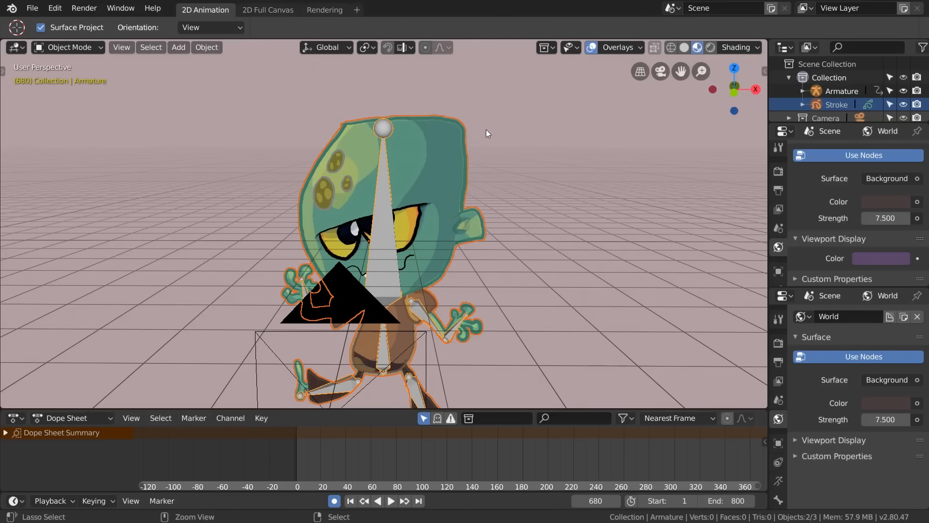
pyautogui.hotkey('ctrl', 'p')
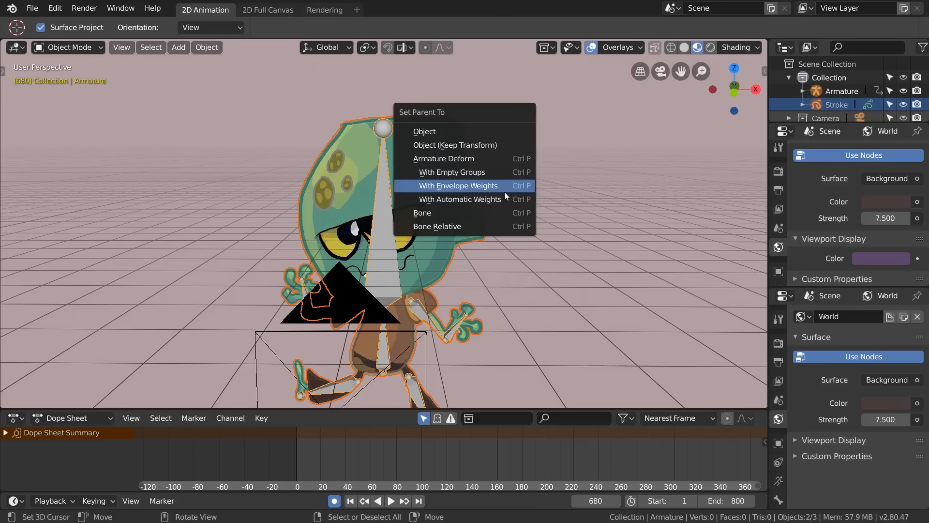
pyautogui.click(483, 174)
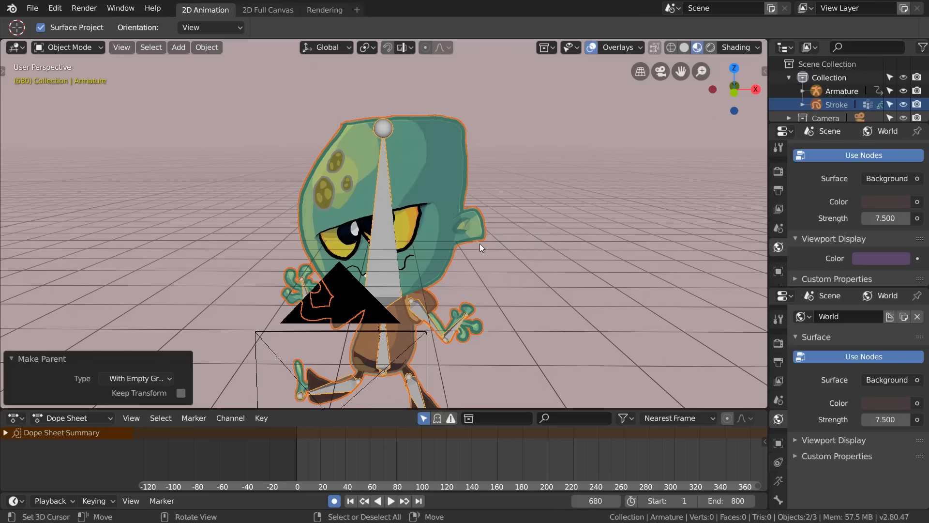
pyautogui.keyDown('shift'); pyautogui.moveTo(480, 243); pyautogui.dragTo(557, 199, button='middle'); pyautogui.keyUp('shift')
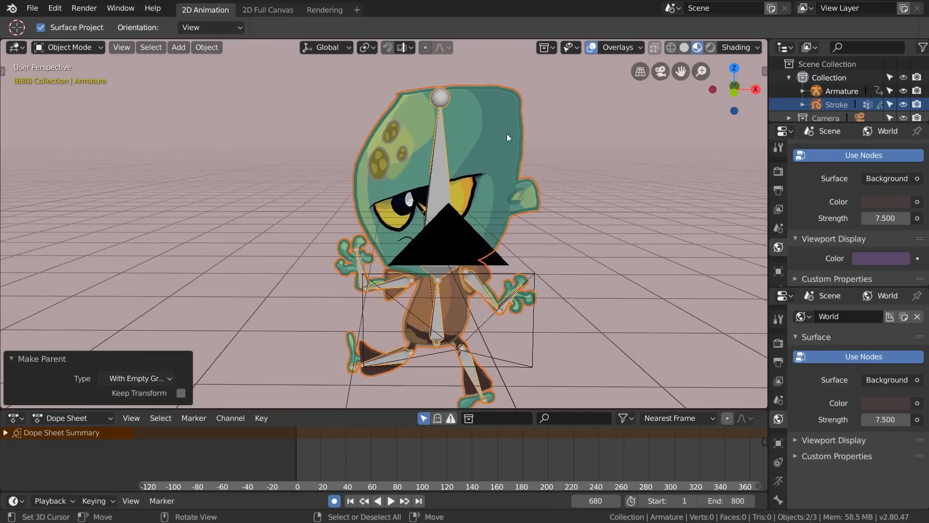
# - Deselect everything, select only the character drawing, switch it to Draw mode and frame the whole figure through the camera
pyautogui.press('a')
pyautogui.press('a')
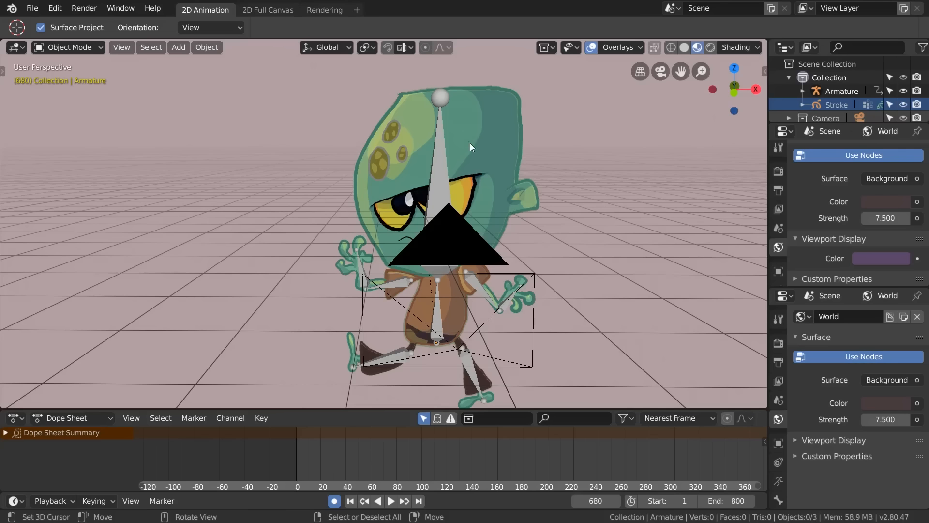
pyautogui.click(468, 165)
pyautogui.click(65, 48)
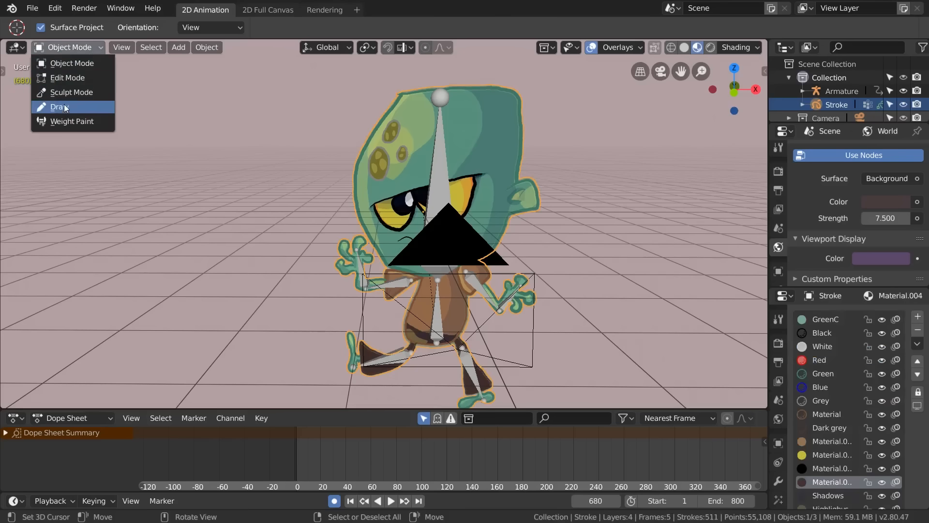
pyautogui.click(64, 103)
pyautogui.press('KP_0')
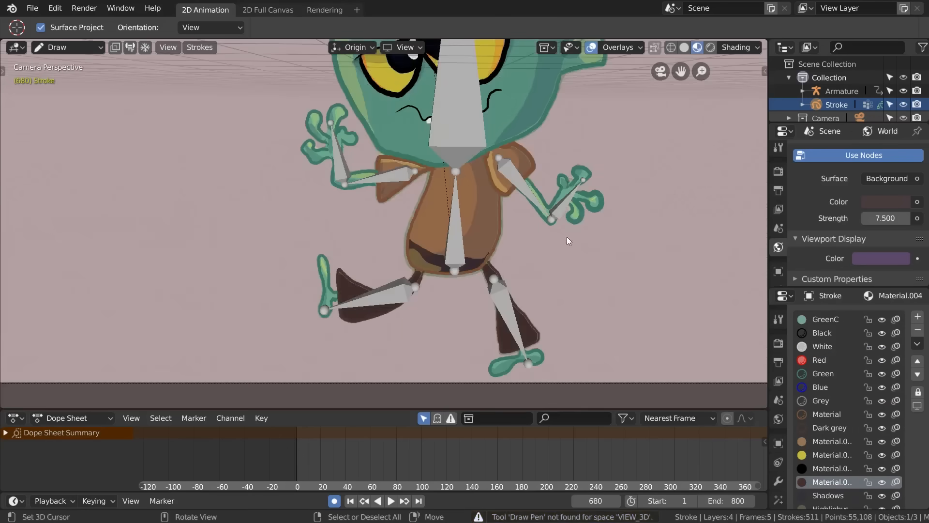
pyautogui.scroll(-1, 523, 242)
pyautogui.keyDown('shift'); pyautogui.moveTo(522, 242); pyautogui.dragTo(463, 280, button='middle'); pyautogui.keyUp('shift')
pyautogui.scroll(-2, 473, 282)
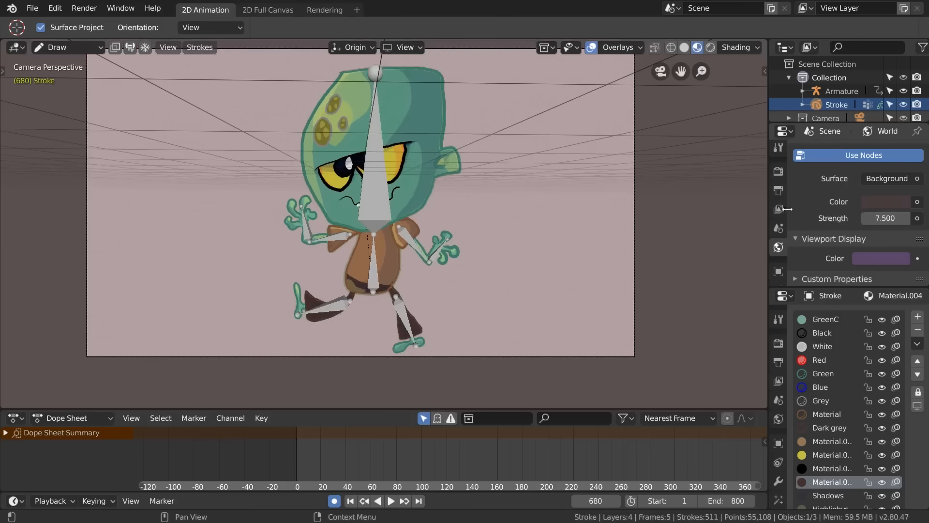
# - Open the Vertex Groups in the drawing's object data and enlarge the list to show every bone group
pyautogui.click(776, 269)
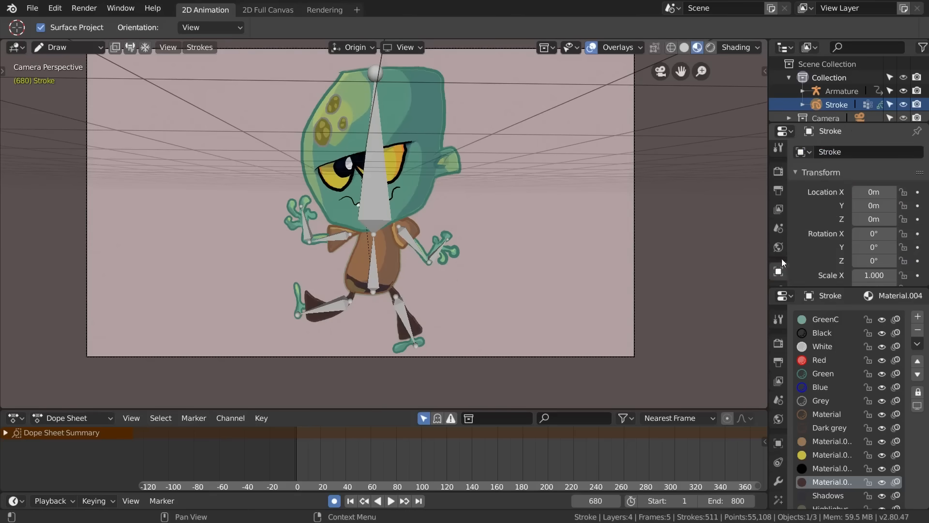
pyautogui.scroll(-3, 776, 257)
pyautogui.click(779, 263)
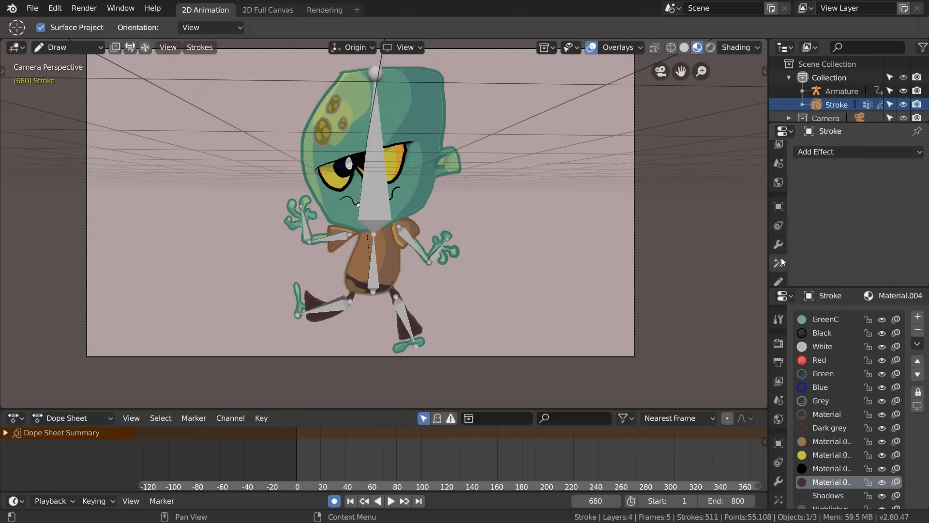
pyautogui.click(779, 281)
pyautogui.scroll(-2, 838, 192)
pyautogui.scroll(-6, 837, 192)
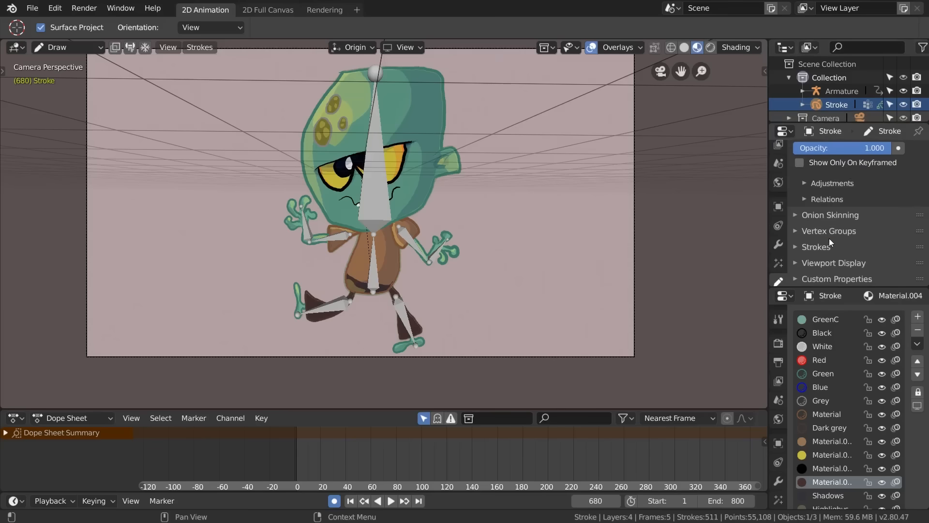
pyautogui.click(804, 231)
pyautogui.scroll(-4, 823, 169)
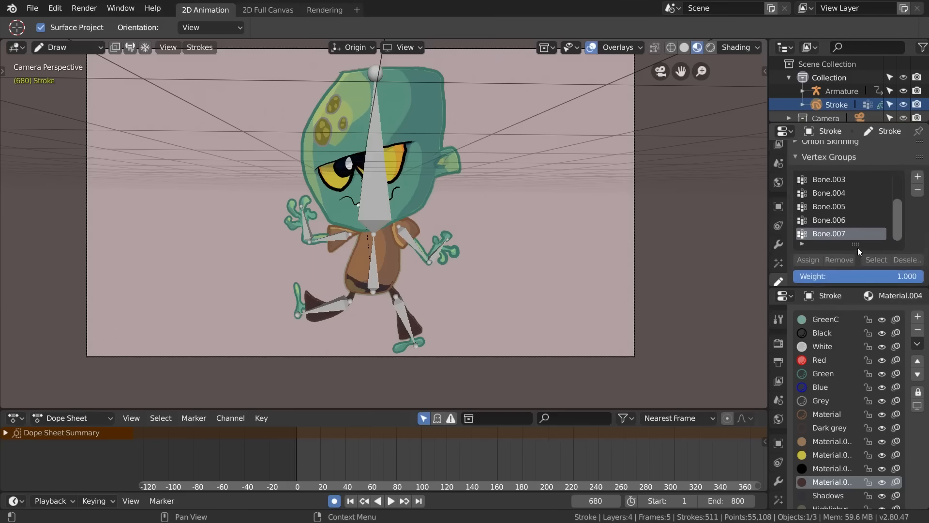
pyautogui.moveTo(856, 244); pyautogui.dragTo(836, 303)
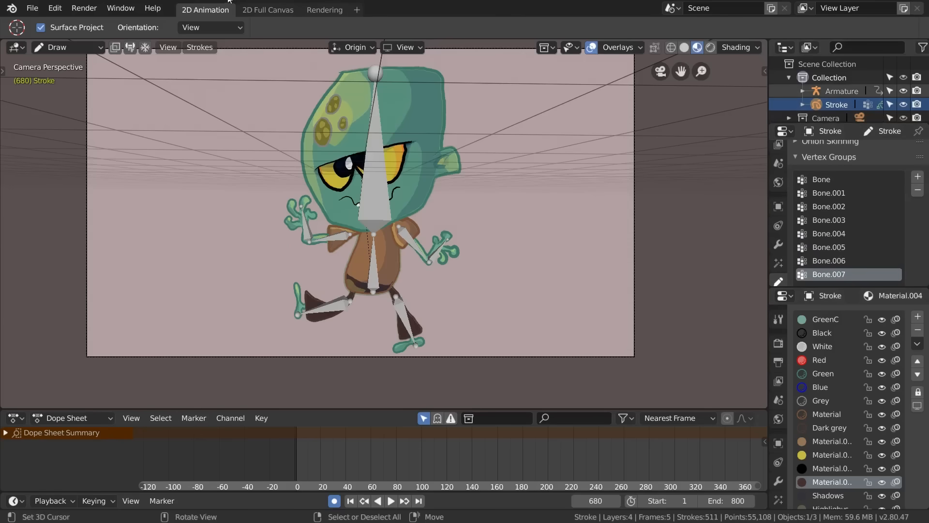
# - Inspect the drawing's bone weights around the whole character in Weight Paint mode
pyautogui.click(78, 48)
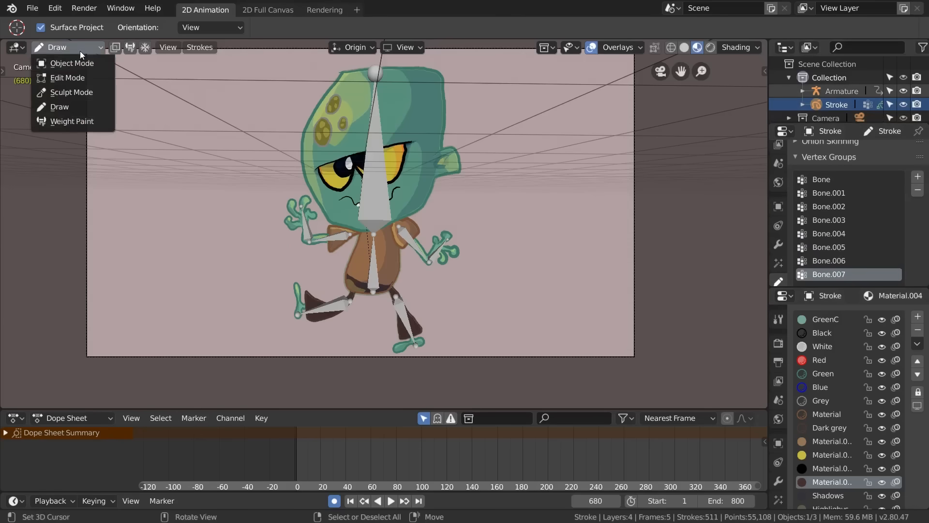
pyautogui.click(81, 118)
pyautogui.moveTo(152, 91); pyautogui.dragTo(503, 186, button='middle')
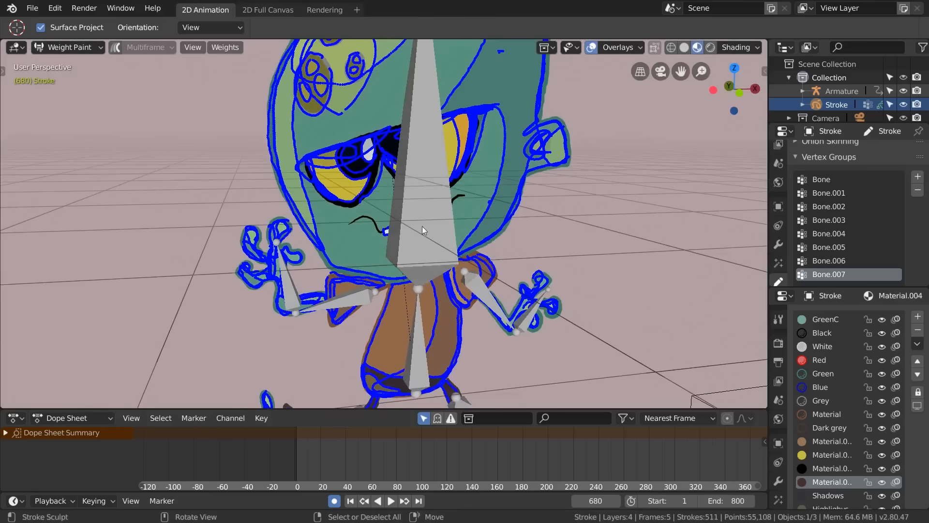
pyautogui.scroll(-3, 468, 205)
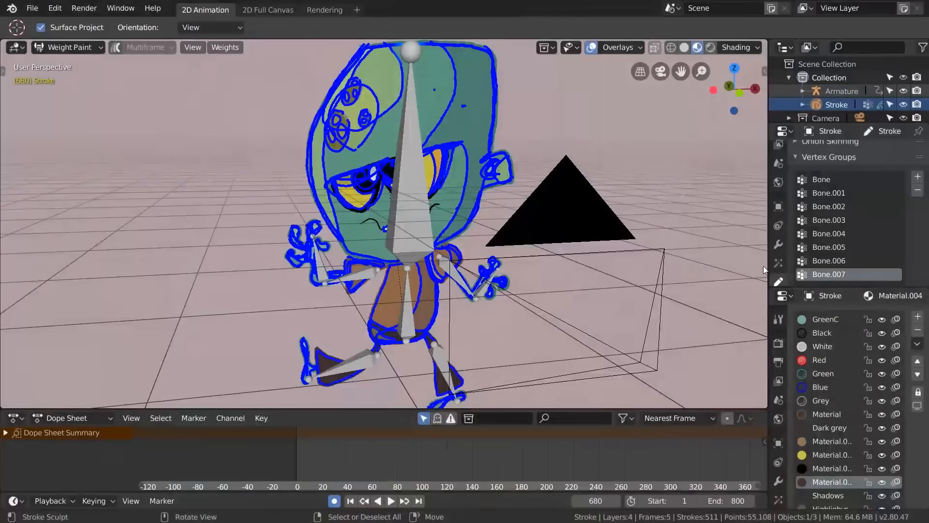
# - Return to Object Mode, select the armature and turn on the display of bone names in its viewport display settings
pyautogui.press('Tab')
pyautogui.hotkey('alt', 'a')
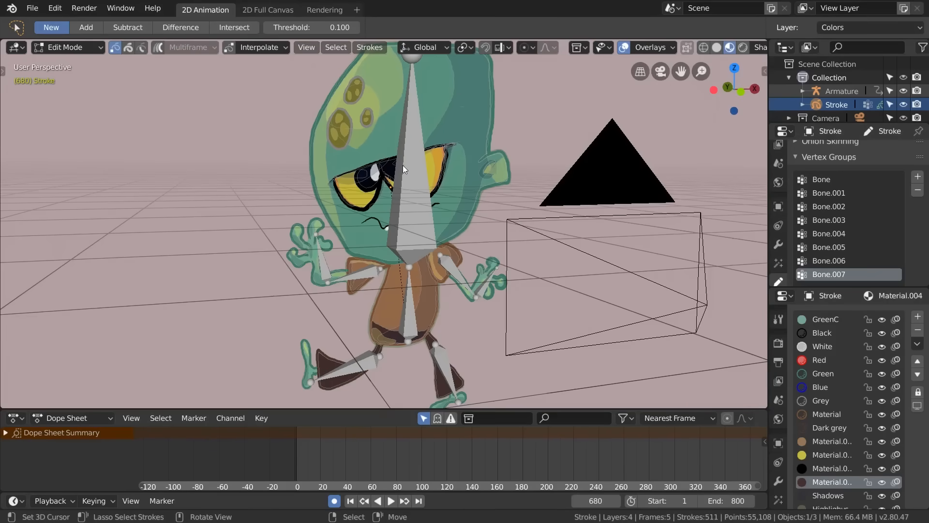
pyautogui.press('Tab')
pyautogui.click(392, 185)
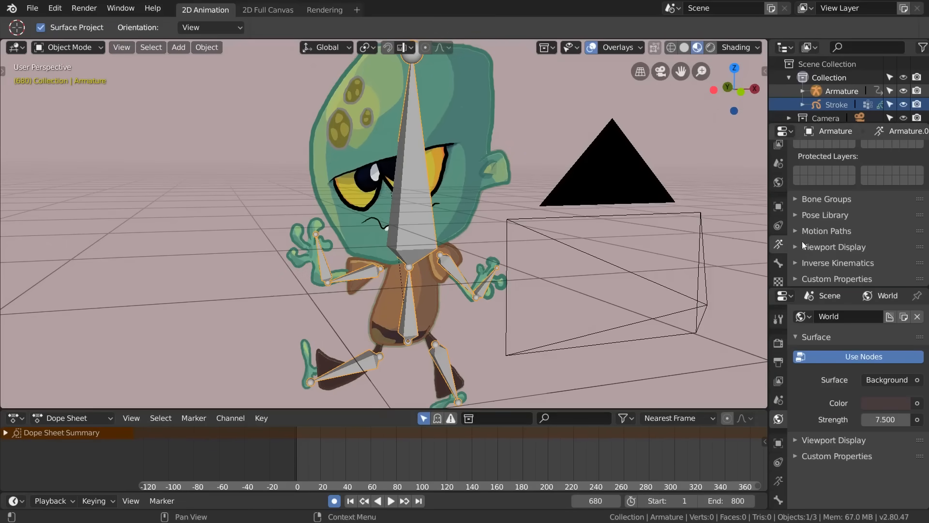
pyautogui.click(823, 247)
pyautogui.scroll(-3, 846, 245)
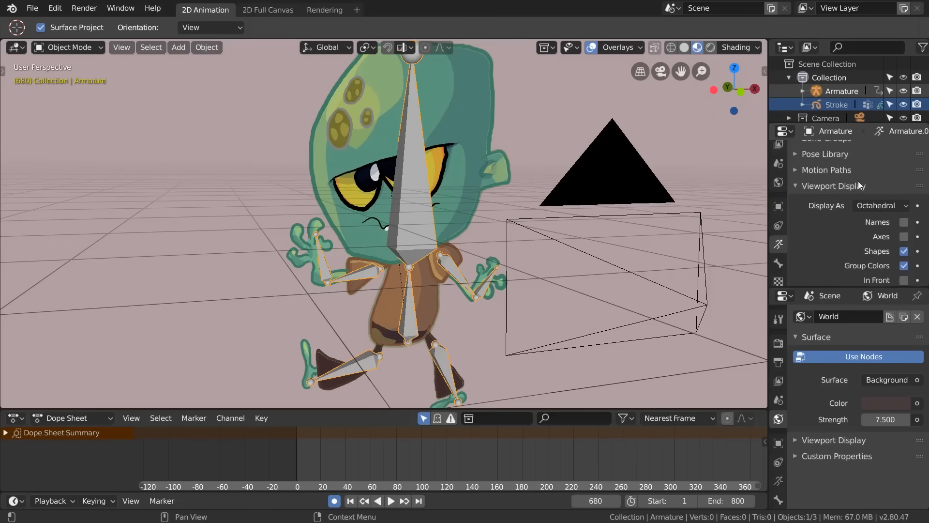
pyautogui.click(904, 222)
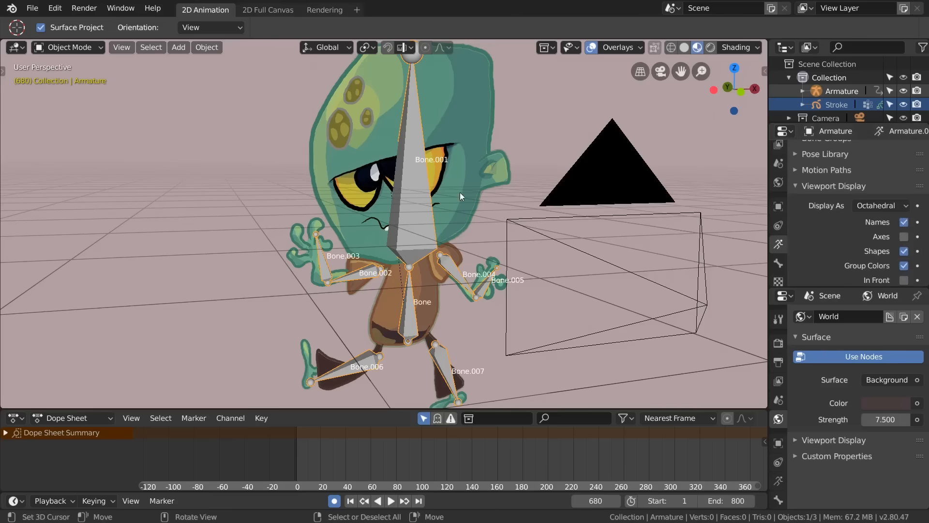
# - Reselect the character drawing and put it in Weight Paint mode in the camera view
pyautogui.click(489, 170)
pyautogui.press('s')
pyautogui.press('Escape')
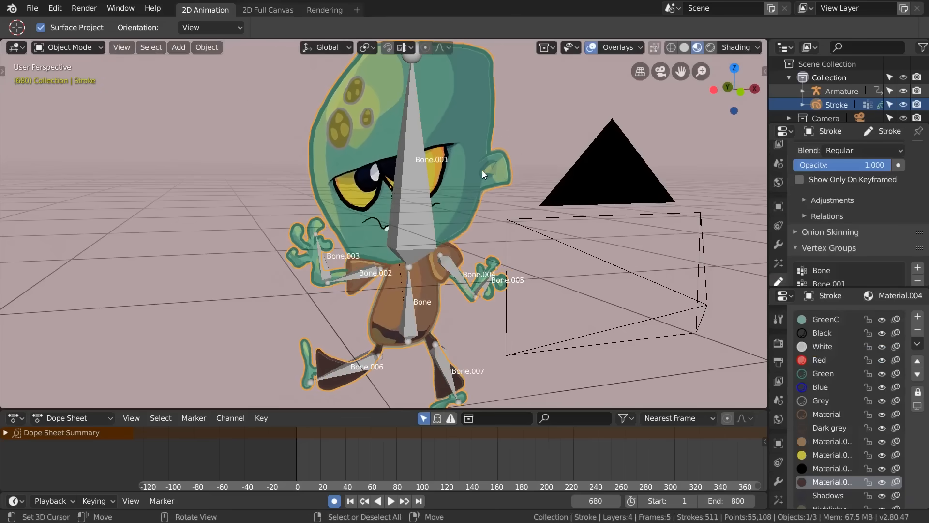
pyautogui.click(56, 48)
pyautogui.click(65, 106)
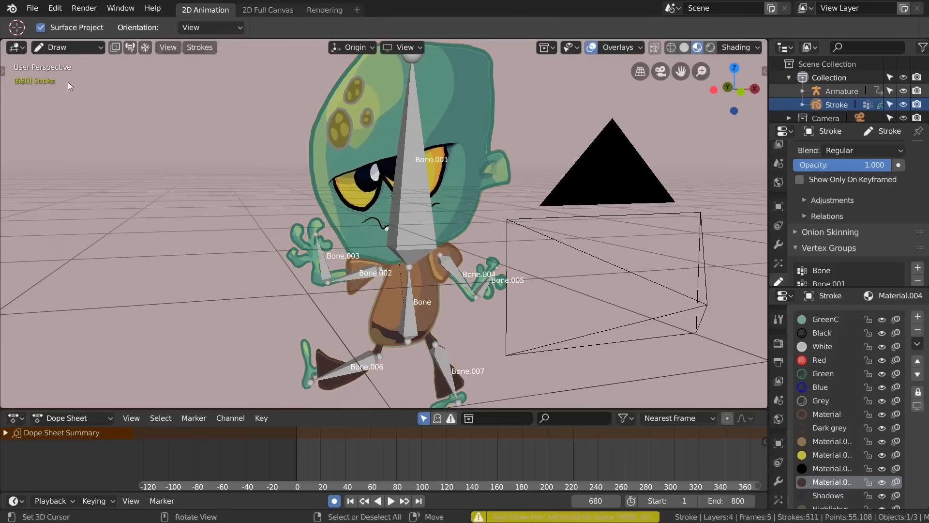
pyautogui.click(83, 50)
pyautogui.click(69, 120)
pyautogui.press('KP_0')
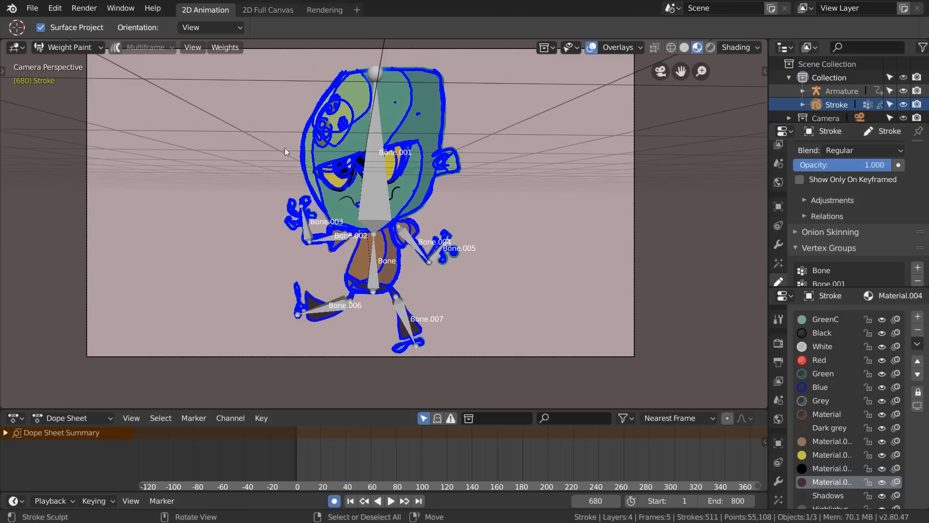
# - Make the head bone's vertex group, Bone.001, the active group
pyautogui.scroll(-5, 862, 148)
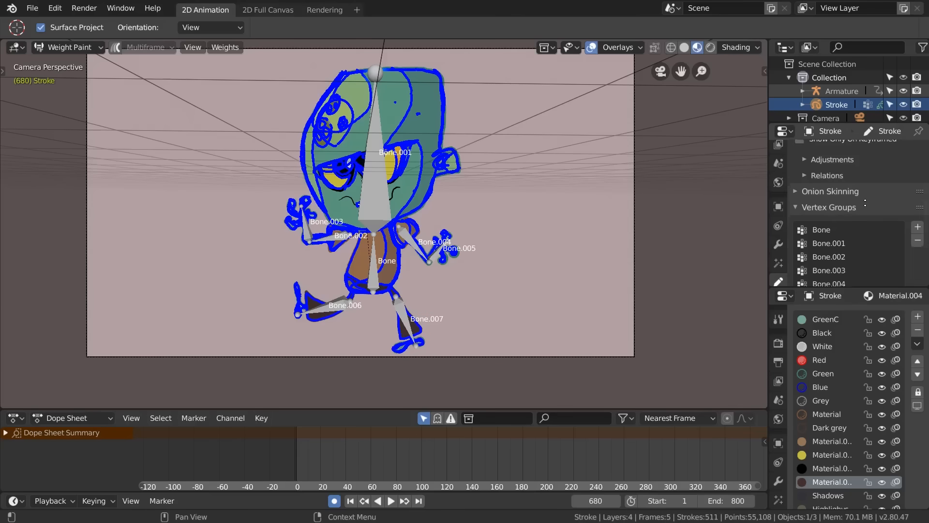
pyautogui.scroll(1, 862, 147)
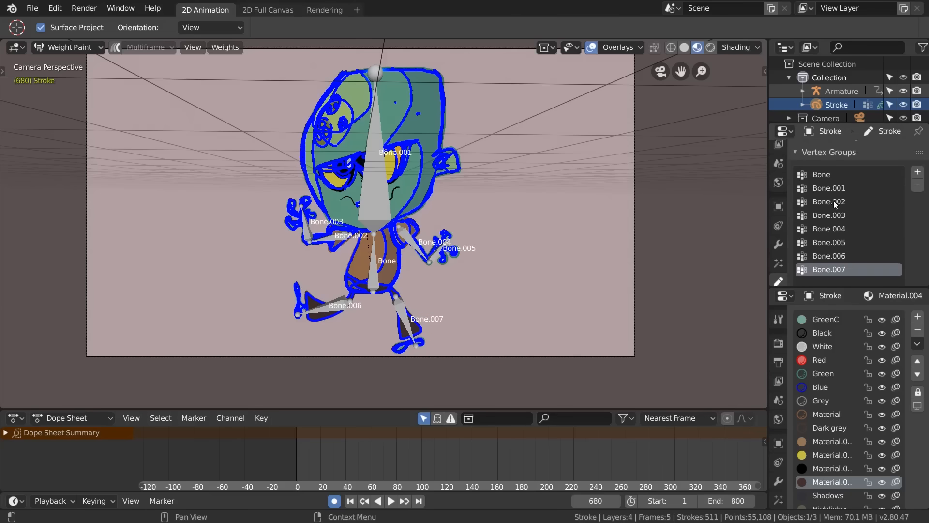
pyautogui.click(850, 189)
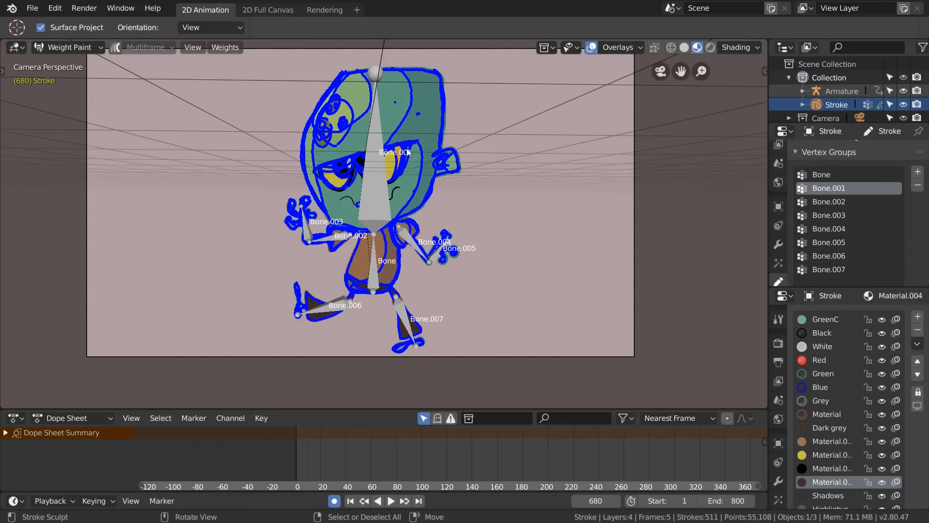
# - In Edit Mode, lasso-select the head with its face, spots and ear, and extend the selection to all linked stroke points
pyautogui.press('Tab')
pyautogui.keyDown('shift'); pyautogui.moveTo(386, 174); pyautogui.dragTo(379, 234, button='middle'); pyautogui.keyUp('shift')
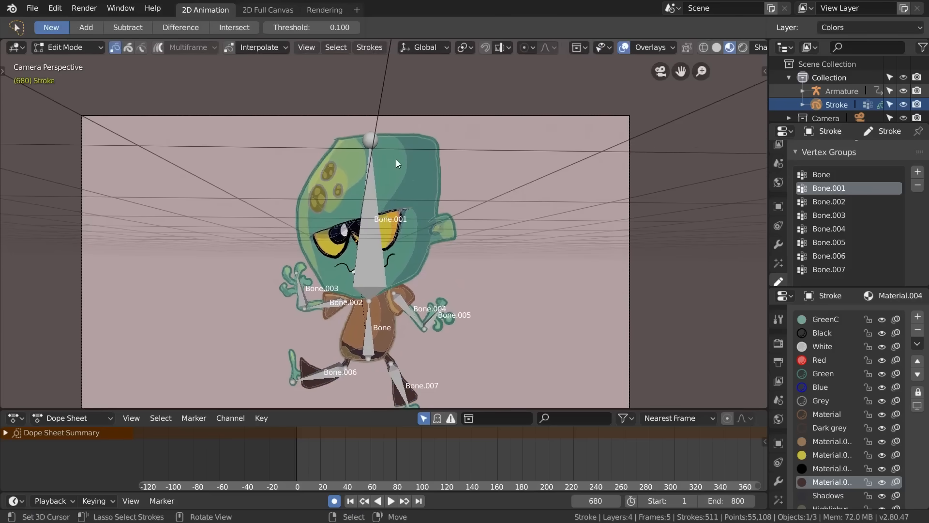
pyautogui.scroll(2, 463, 184)
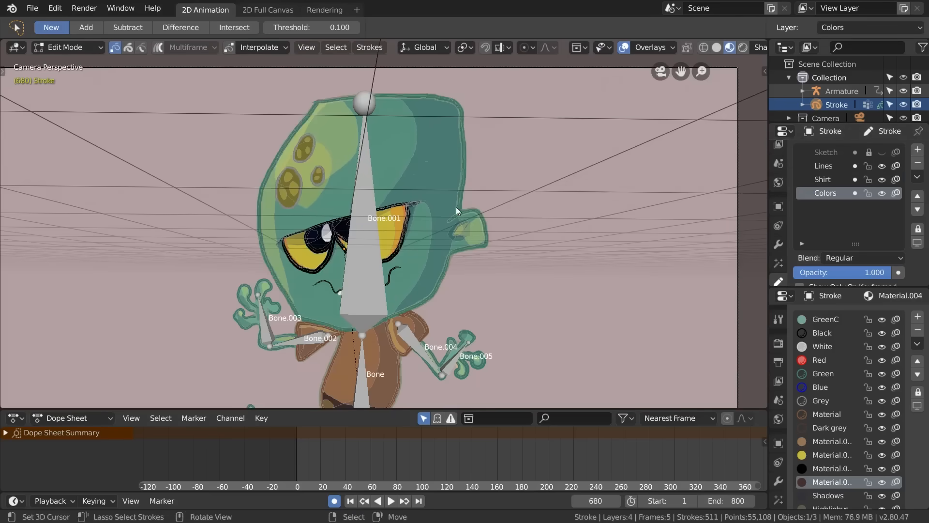
pyautogui.keyDown('shift'); pyautogui.moveTo(460, 253); pyautogui.dragTo(472, 228, button='middle'); pyautogui.keyUp('shift')
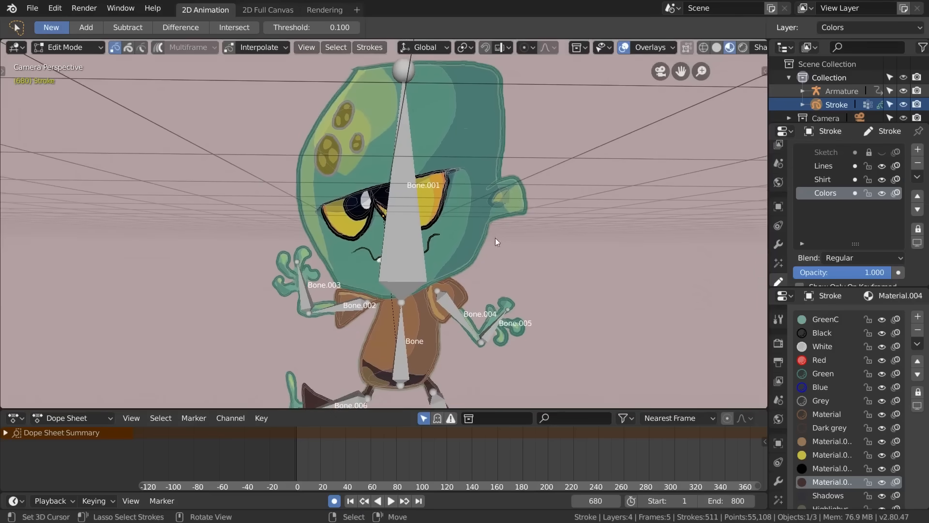
pyautogui.moveTo(474, 238)
pyautogui.keyDown('ctrl'); pyautogui.mouseDown(button='right')
pyautogui.moveTo(405, 264)
pyautogui.moveTo(319, 245)
pyautogui.moveTo(292, 106)
pyautogui.moveTo(526, 44)
pyautogui.moveTo(580, 122)
pyautogui.mouseUp(button='right'); pyautogui.keyUp('ctrl')
pyautogui.hotkey('ctrl', 'l')
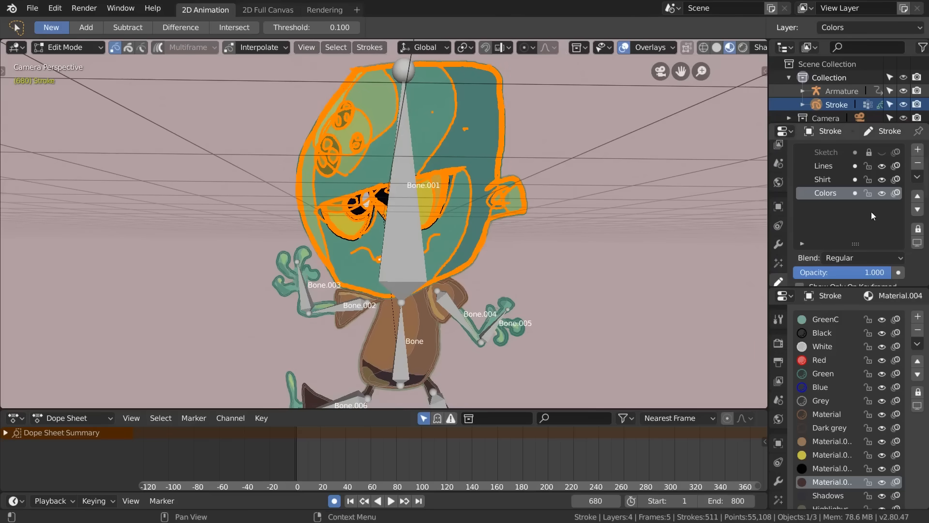
# - Assign the selected head strokes to the Bone.001 group, and paint the unweighted spot near the cheek in Weight Paint mode
pyautogui.scroll(-8, 813, 158)
pyautogui.scroll(-3, 816, 165)
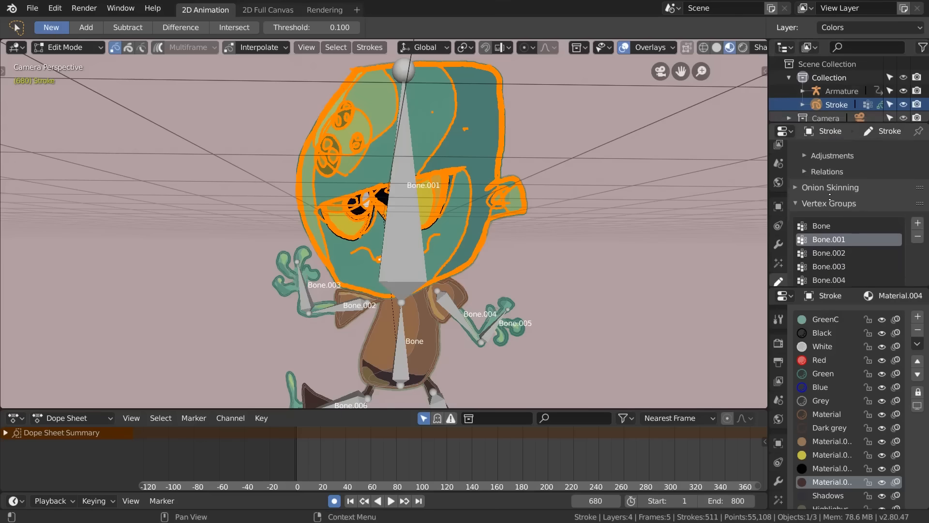
pyautogui.scroll(-2, 820, 175)
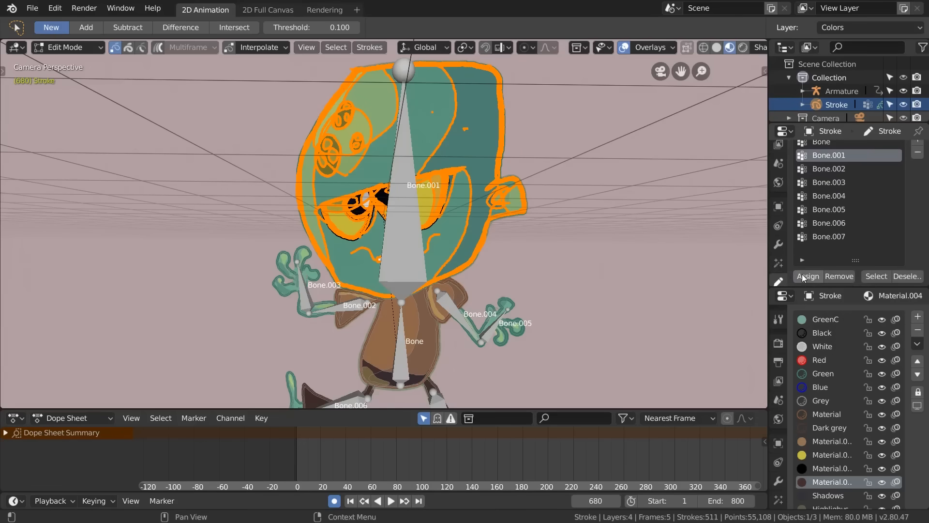
pyautogui.click(80, 47)
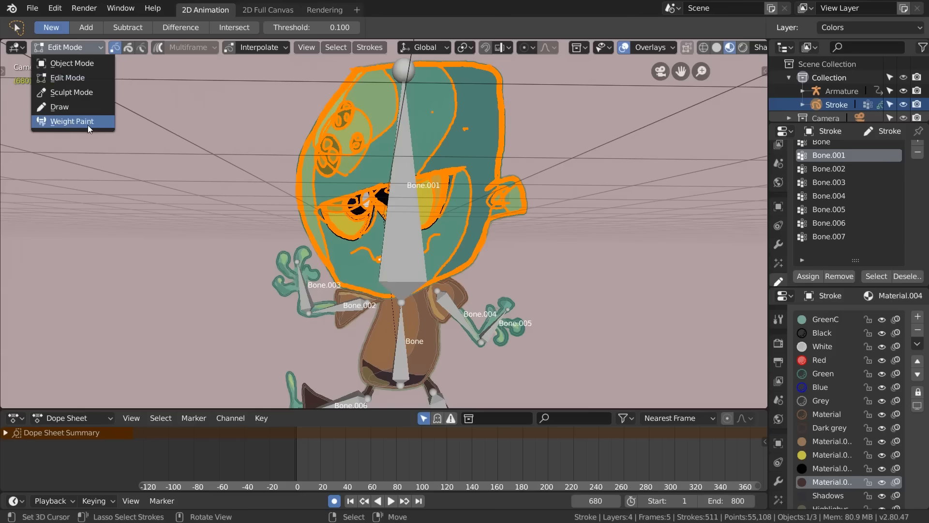
pyautogui.click(73, 121)
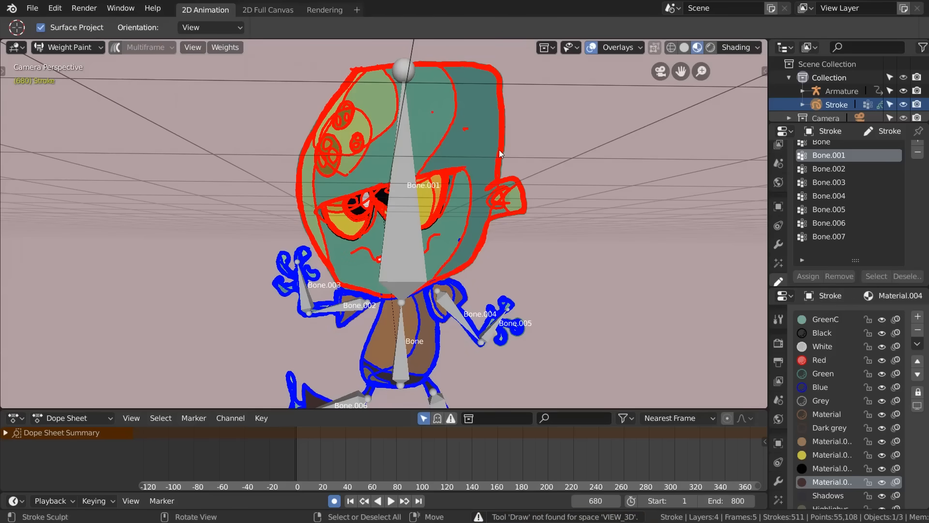
pyautogui.moveTo(466, 227)
pyautogui.mouseDown()
pyautogui.moveTo(450, 247)
pyautogui.moveTo(468, 238)
pyautogui.mouseUp()
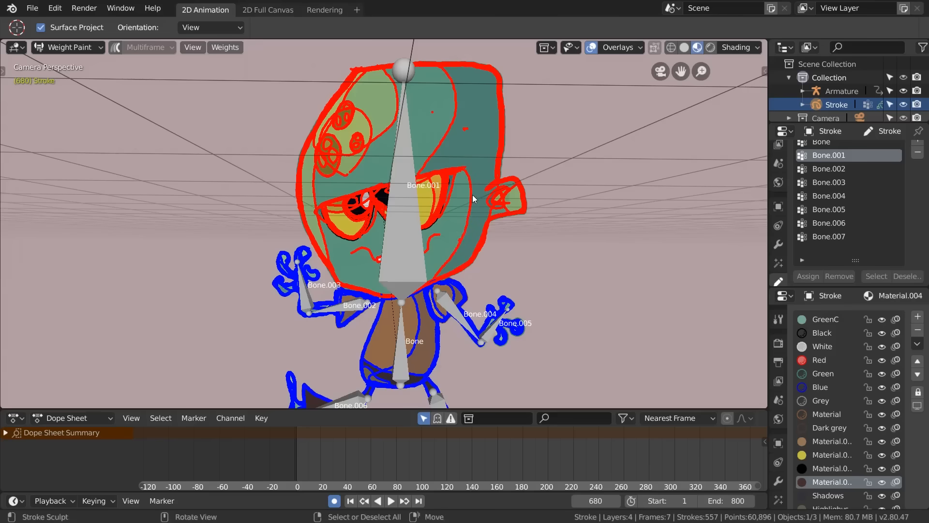
# - In Edit Mode, lasso-select the torso strokes, assign them to the Bone vertex group, and clear the selection
pyautogui.keyDown('shift'); pyautogui.moveTo(453, 218); pyautogui.dragTo(476, 212, button='middle'); pyautogui.keyUp('shift')
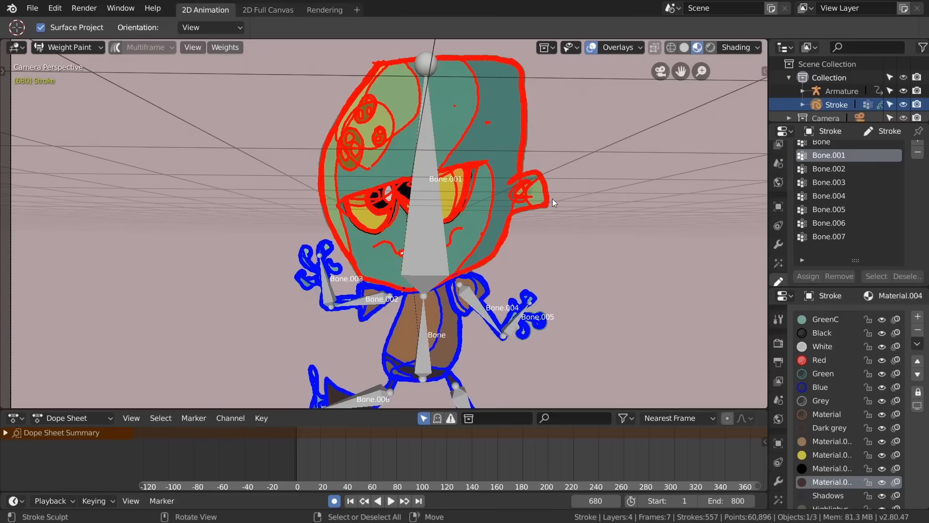
pyautogui.keyDown('shift'); pyautogui.moveTo(536, 233); pyautogui.dragTo(539, 167, button='middle'); pyautogui.keyUp('shift')
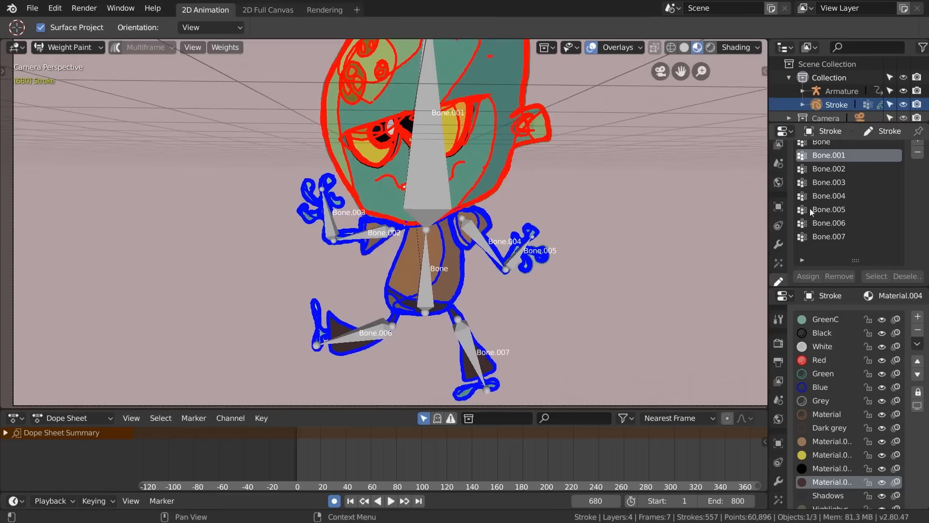
pyautogui.press('Tab')
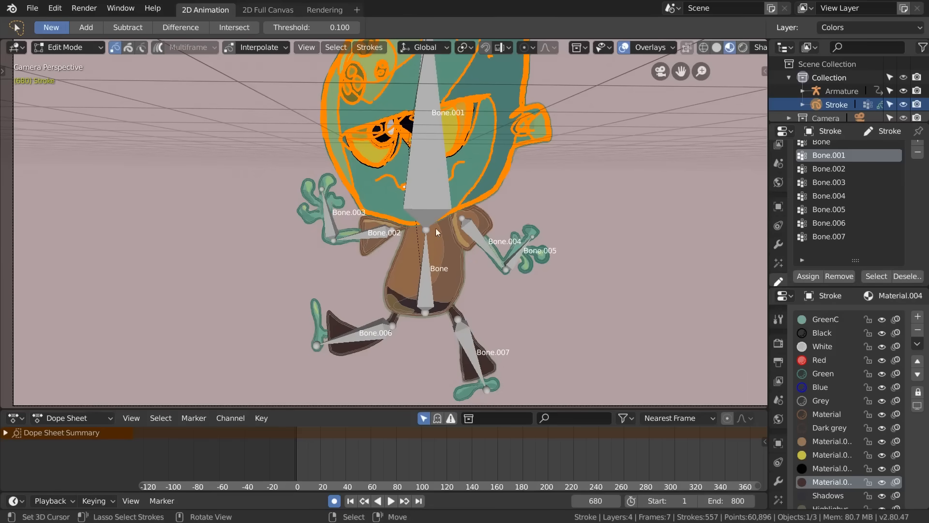
pyautogui.moveTo(446, 270)
pyautogui.keyDown('ctrl'); pyautogui.mouseDown(button='right')
pyautogui.moveTo(379, 266)
pyautogui.moveTo(394, 304)
pyautogui.moveTo(434, 311)
pyautogui.moveTo(429, 319)
pyautogui.mouseUp(button='right'); pyautogui.keyUp('ctrl')
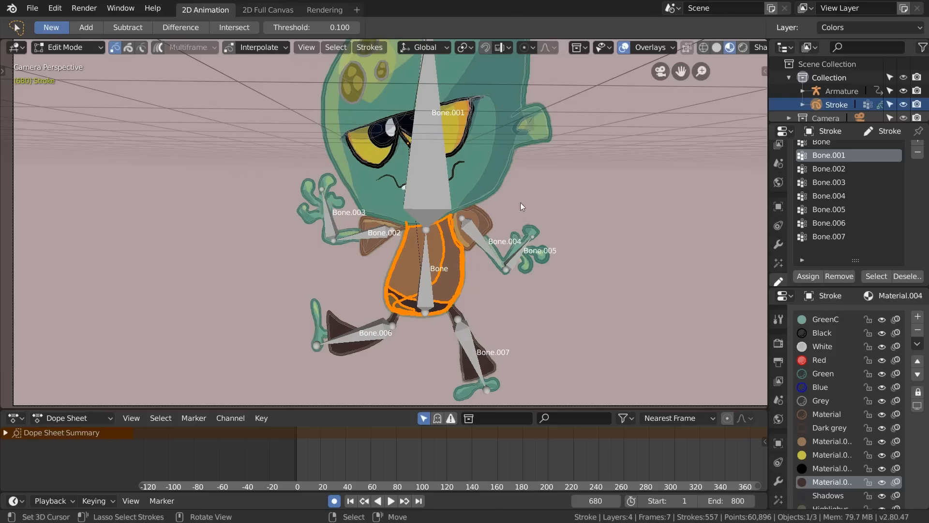
pyautogui.moveTo(835, 184); pyautogui.dragTo(835, 130, button='middle')
pyautogui.click(840, 162)
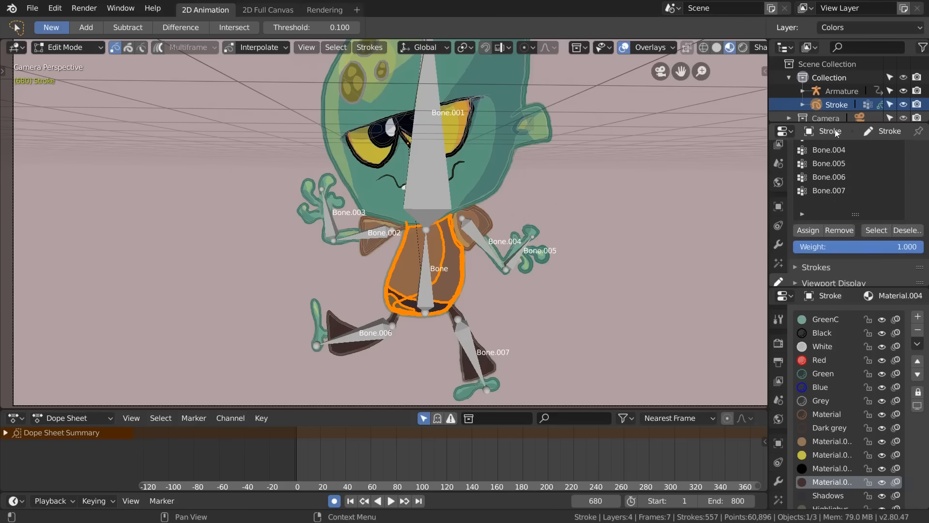
pyautogui.click(810, 229)
pyautogui.press('a')
pyautogui.press('a')
# - Circle-select the sleeve and arm beside Bone.002, and extend the selection to all linked stroke points
pyautogui.keyDown('shift'); pyautogui.moveTo(372, 202); pyautogui.dragTo(423, 243, button='middle'); pyautogui.keyUp('shift')
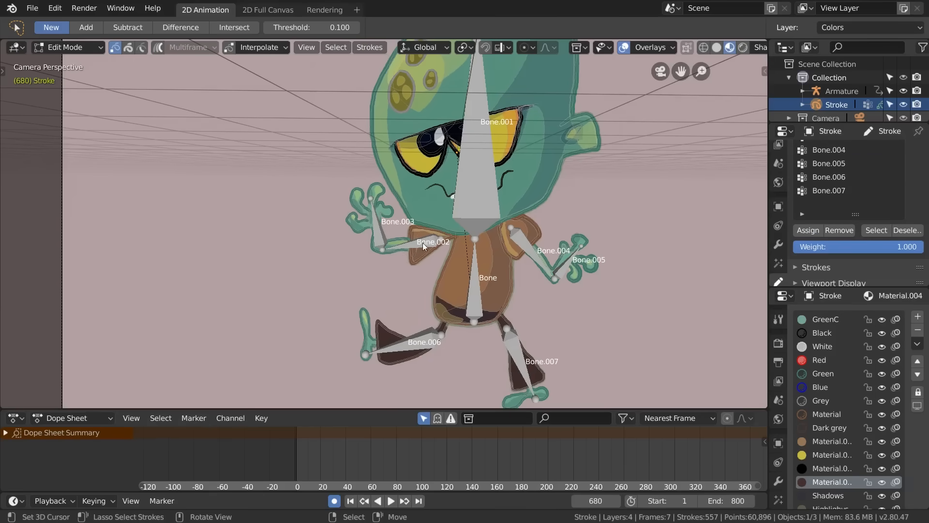
pyautogui.press('c')
pyautogui.moveTo(399, 258)
pyautogui.mouseDown()
pyautogui.moveTo(414, 255)
pyautogui.moveTo(387, 237)
pyautogui.moveTo(417, 258)
pyautogui.mouseUp()
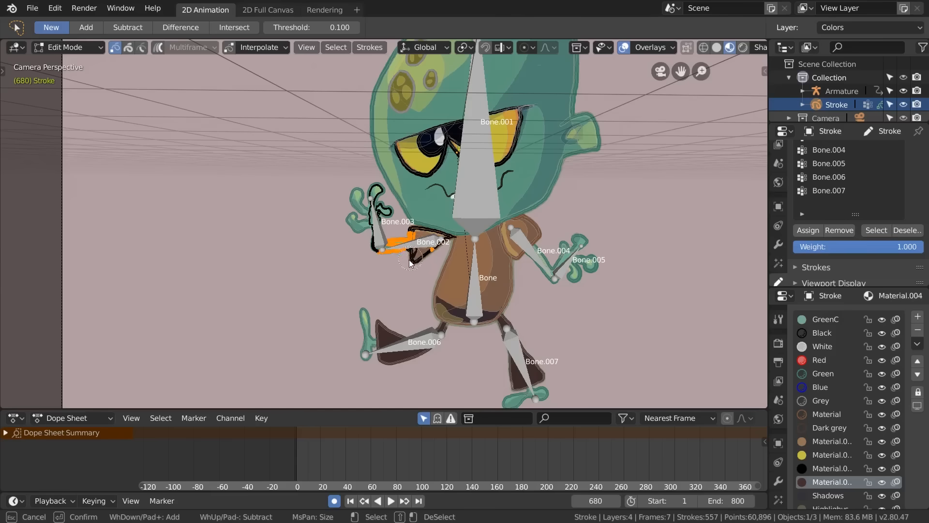
pyautogui.press('Escape')
pyautogui.hotkey('ctrl', 'l')
pyautogui.press('c')
pyautogui.press('Escape')
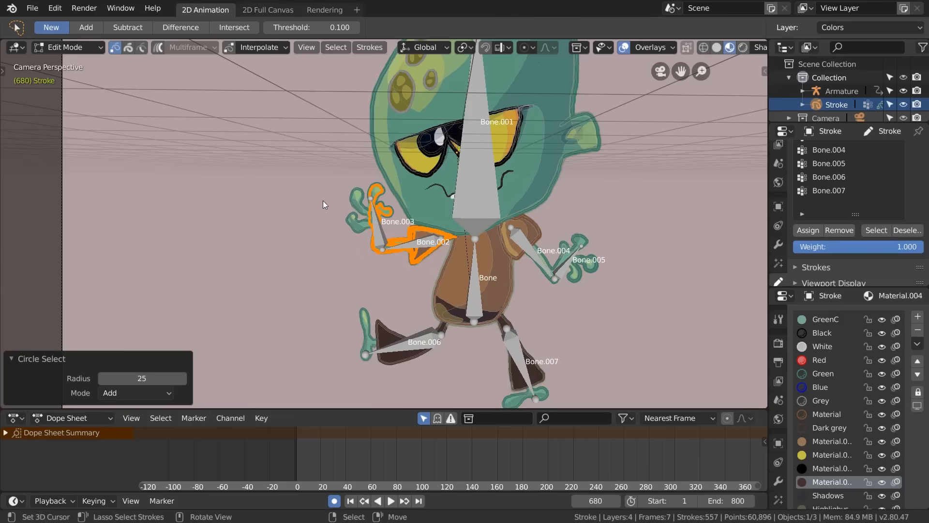
# - Lasso the hand points around Bone.003 out of the arm selection and make Bone.002 the active vertex group
pyautogui.moveTo(390, 173)
pyautogui.keyDown('ctrl'); pyautogui.mouseDown(button='right')
pyautogui.moveTo(398, 199)
pyautogui.moveTo(378, 249)
pyautogui.mouseUp(button='right'); pyautogui.keyUp('ctrl')
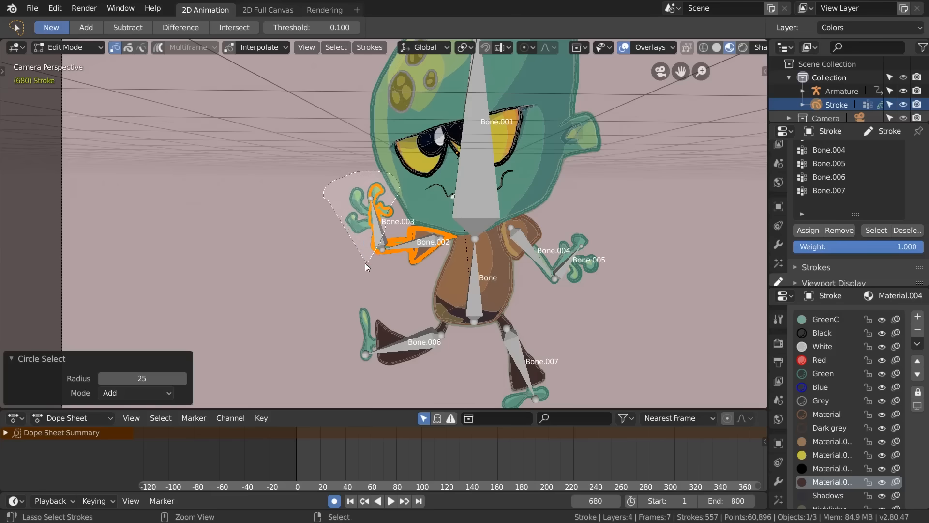
pyautogui.keyDown('ctrl'); pyautogui.moveTo(365, 263); pyautogui.dragTo(360, 264); pyautogui.keyUp('ctrl')
pyautogui.moveTo(396, 220)
pyautogui.keyDown('ctrl'); pyautogui.mouseDown()
pyautogui.moveTo(370, 195)
pyautogui.moveTo(412, 186)
pyautogui.moveTo(382, 239)
pyautogui.mouseUp(); pyautogui.keyUp('ctrl')
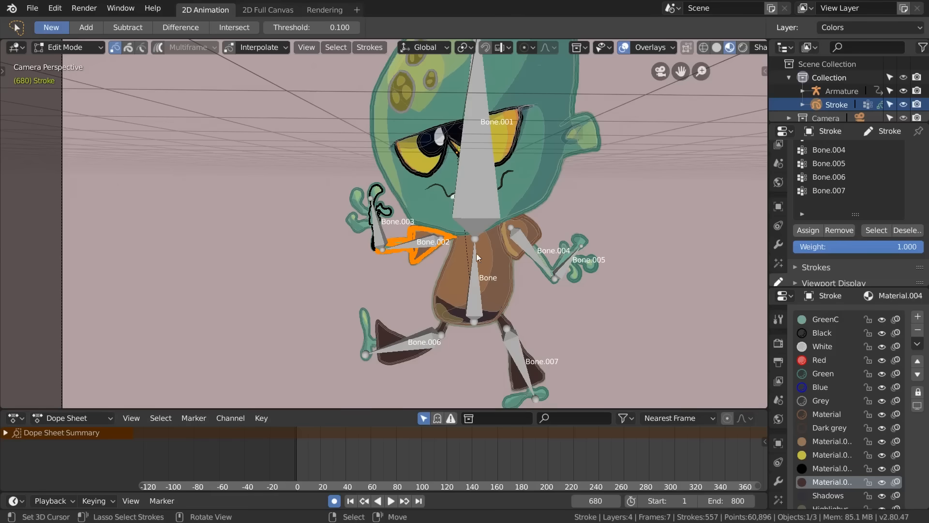
pyautogui.scroll(3, 857, 177)
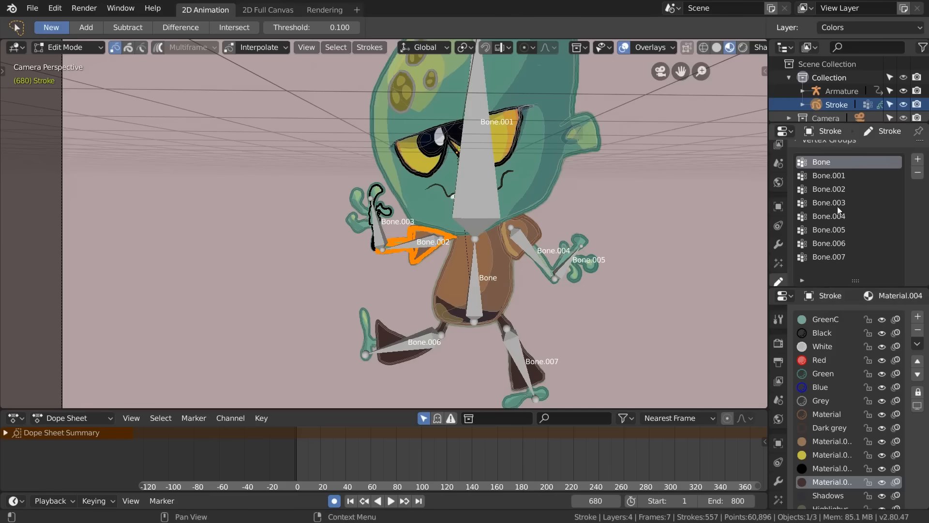
pyautogui.click(848, 189)
pyautogui.scroll(-3, 848, 191)
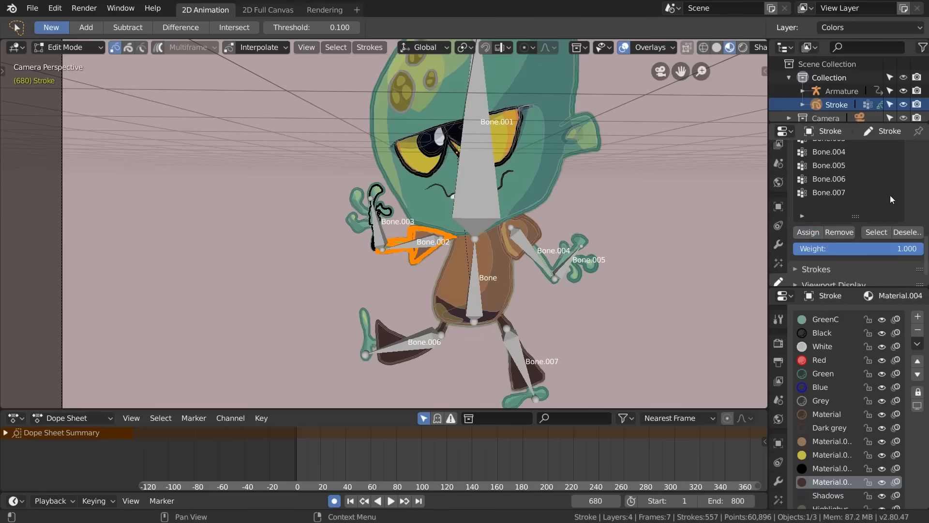
# - Make Bone.003 the active vertex group, clear the selection, and circle-select the hand strokes around that bone
pyautogui.scroll(1, 848, 180)
pyautogui.click(829, 152)
pyautogui.hotkey('alt', 'a')
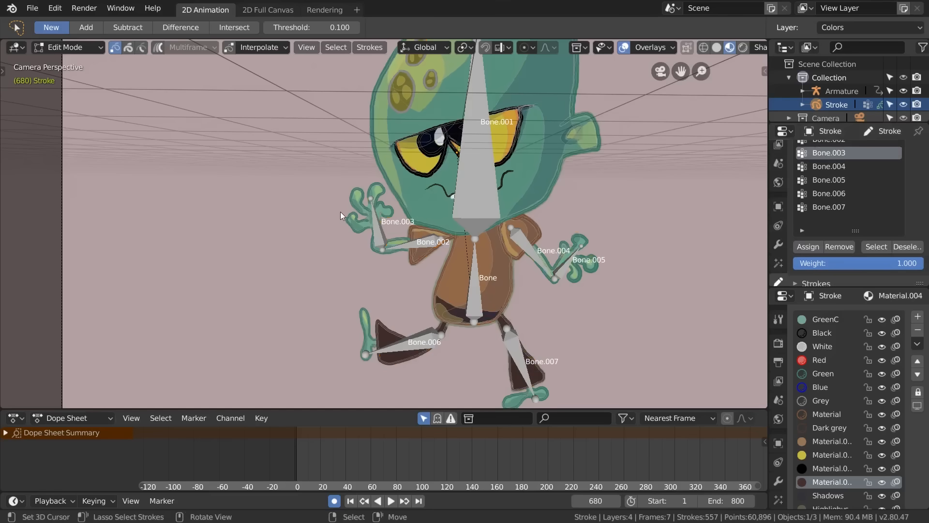
pyautogui.press('c')
pyautogui.moveTo(348, 211)
pyautogui.mouseDown()
pyautogui.moveTo(369, 194)
pyautogui.moveTo(361, 216)
pyautogui.moveTo(353, 208)
pyautogui.moveTo(371, 234)
pyautogui.moveTo(369, 250)
pyautogui.moveTo(381, 232)
pyautogui.moveTo(355, 237)
pyautogui.moveTo(371, 231)
pyautogui.mouseUp()
pyautogui.press('Escape')
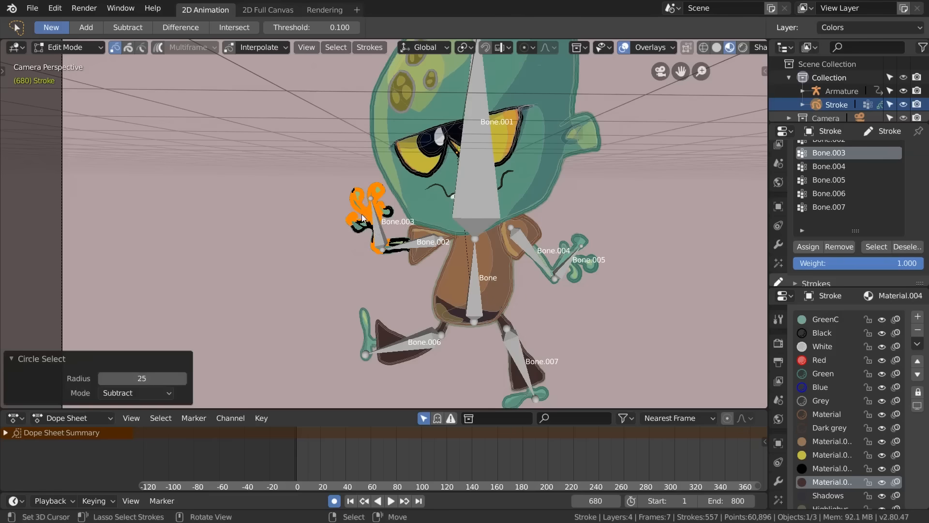
# - Extend the hand selection to its linked points, deselect the upper-arm points near Bone.002, and assign the rest to Bone.003
pyautogui.press('l')
pyautogui.press('c')
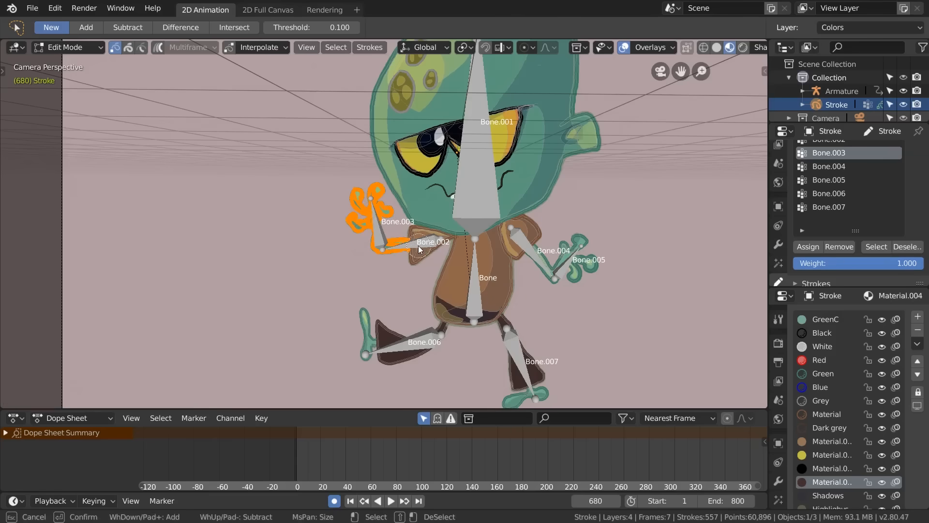
pyautogui.moveTo(414, 243)
pyautogui.keyDown('shift'); pyautogui.mouseDown()
pyautogui.moveTo(392, 247)
pyautogui.moveTo(400, 245)
pyautogui.moveTo(389, 262)
pyautogui.moveTo(407, 242)
pyautogui.mouseUp(); pyautogui.keyUp('shift')
pyautogui.click(807, 247)
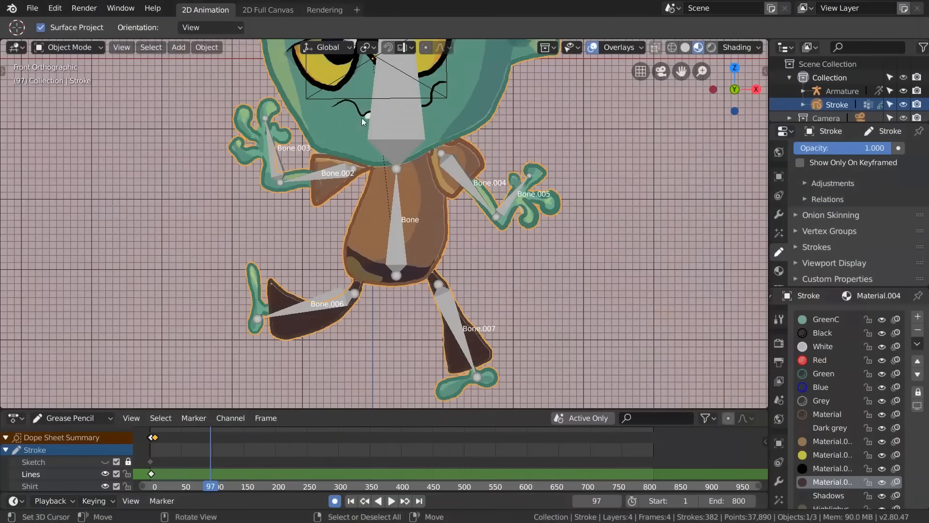
# - Select the armature, try moving it with the character, and put it in Pose Mode
pyautogui.rightClick(393, 140)
pyautogui.press('g')
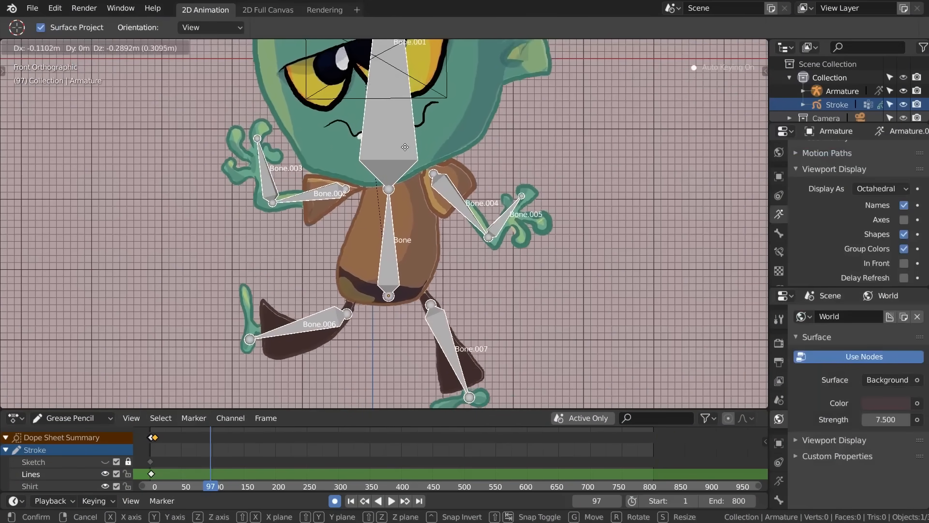
pyautogui.press('Escape')
pyautogui.click(67, 47)
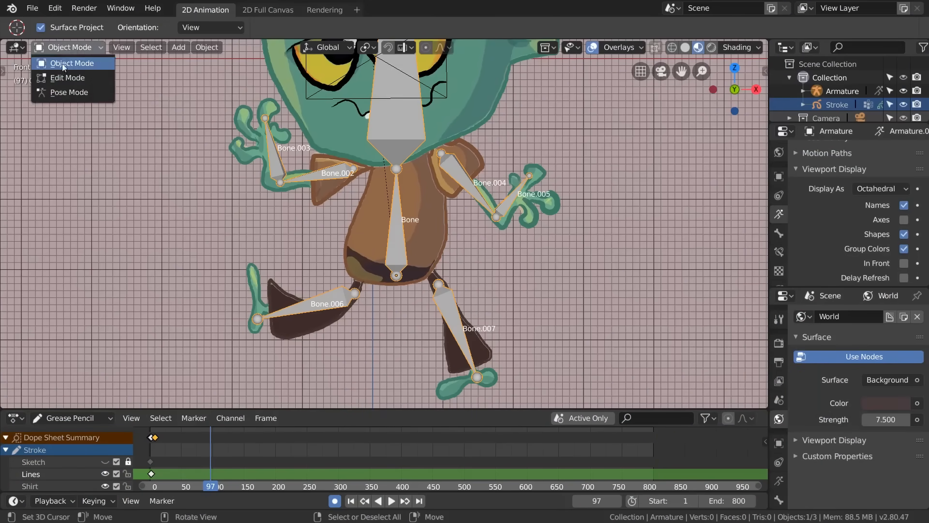
pyautogui.click(73, 92)
# - Select the head bone, Bone.001, and test its rotation in both directions without keeping the change
pyautogui.keyDown('shift'); pyautogui.moveTo(450, 212); pyautogui.dragTo(431, 360, button='middle'); pyautogui.keyUp('shift')
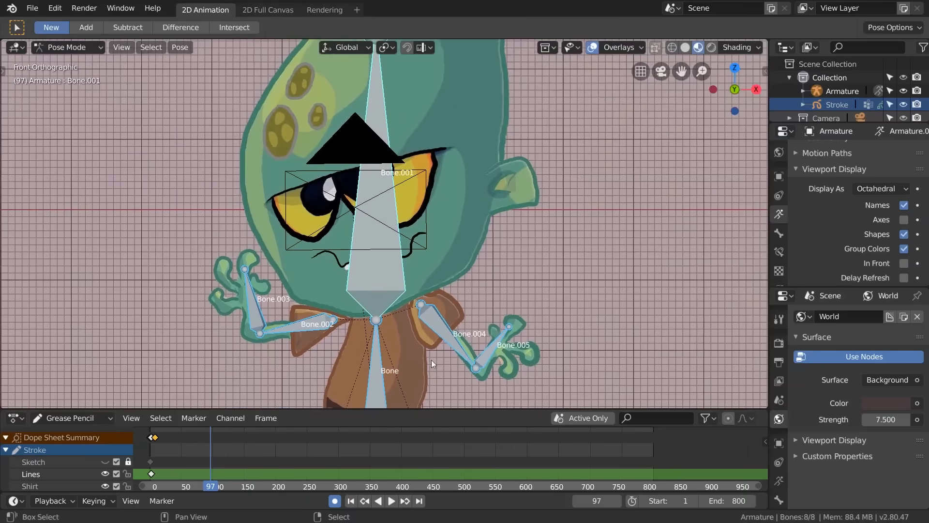
pyautogui.rightClick(387, 279)
pyautogui.press('r')
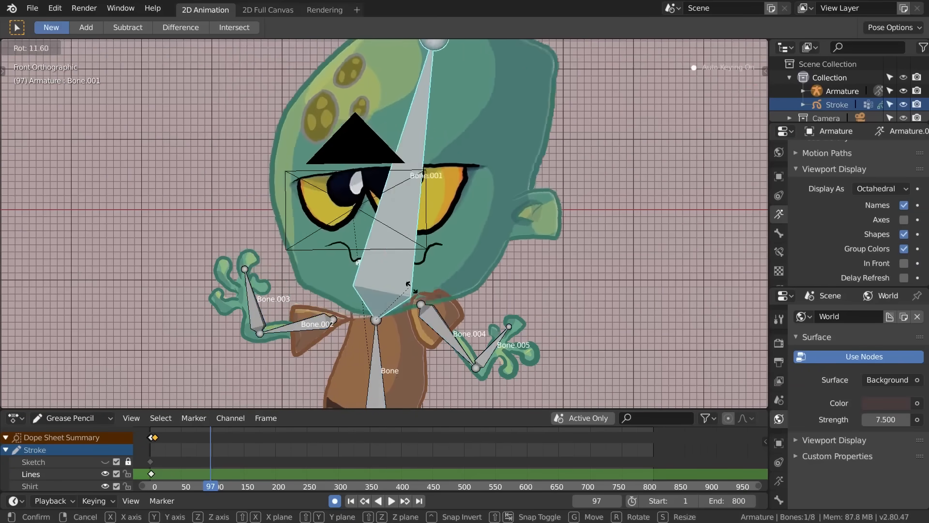
pyautogui.rightClick(415, 286)
pyautogui.press('r')
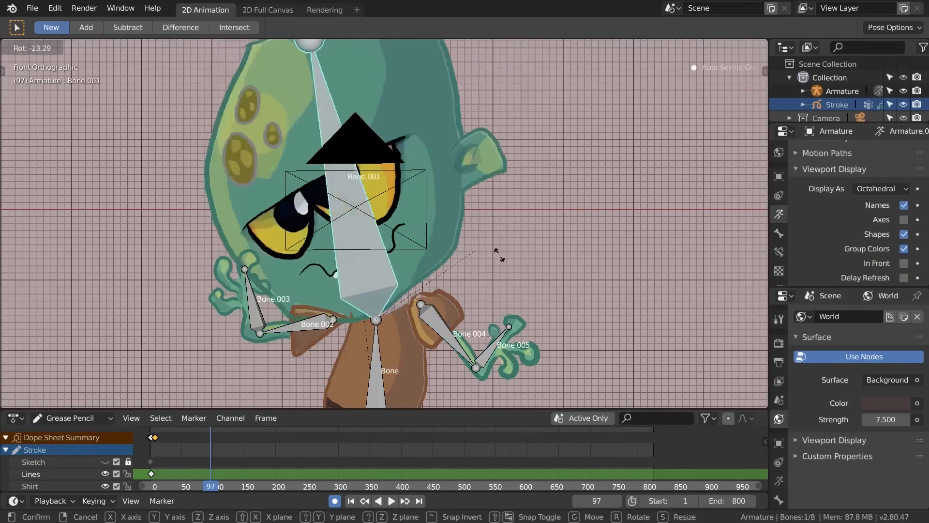
pyautogui.rightClick(486, 304)
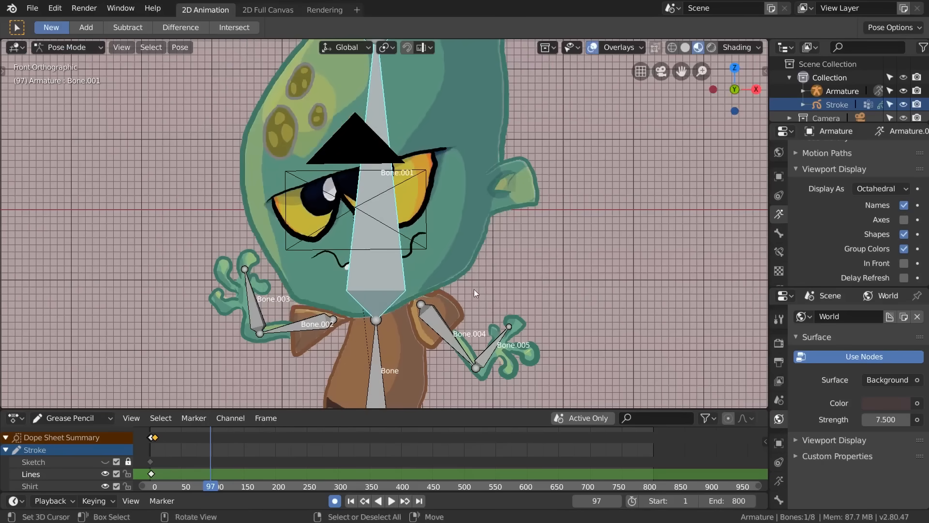
# - Insert a Rotation keyframe for the head bone, Bone.001, at frame 22
pyautogui.click(165, 455)
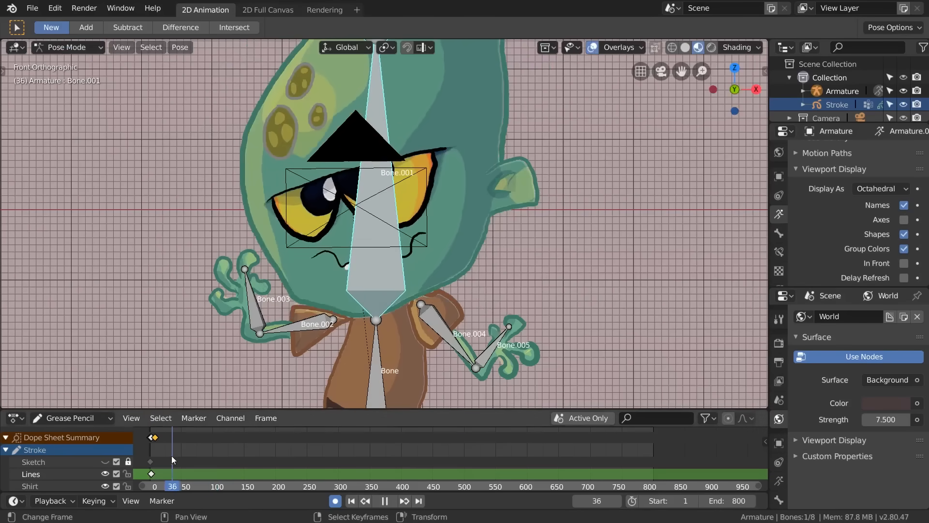
pyautogui.press('i')
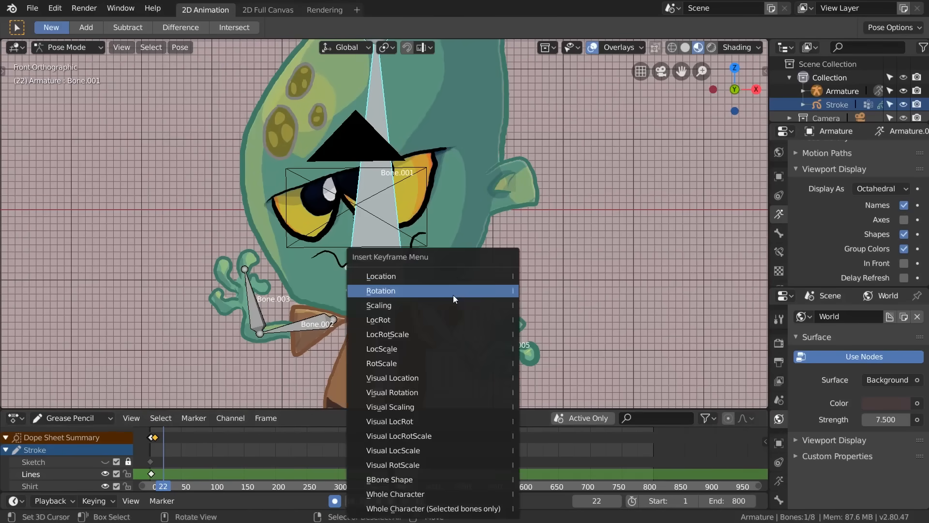
pyautogui.click(456, 291)
# - Switch the animation editor from Grease Pencil mode to Dope Sheet mode to show the armature's keyframes
pyautogui.moveTo(167, 445); pyautogui.dragTo(161, 446)
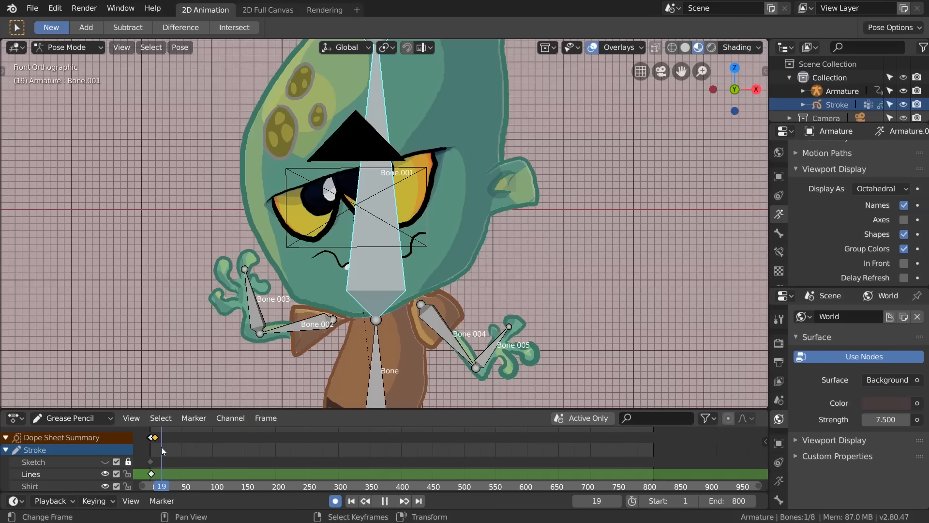
pyautogui.click(166, 458)
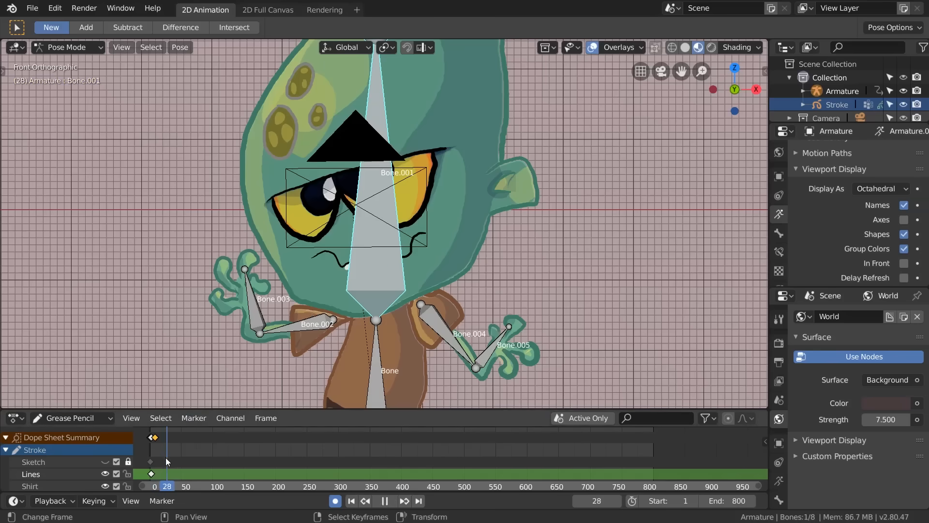
pyautogui.click(92, 416)
pyautogui.click(95, 403)
pyautogui.press('space')
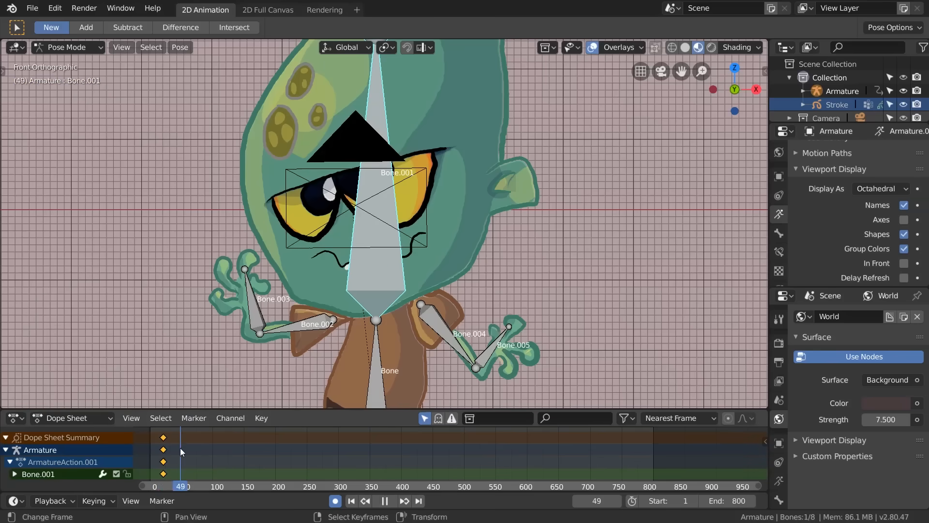
# - At frame 55, rotate the head bone, Bone.001, so the head tilts toward the Bone.003 hand, and insert a Rotation keyframe
pyautogui.press('space')
pyautogui.press('i')
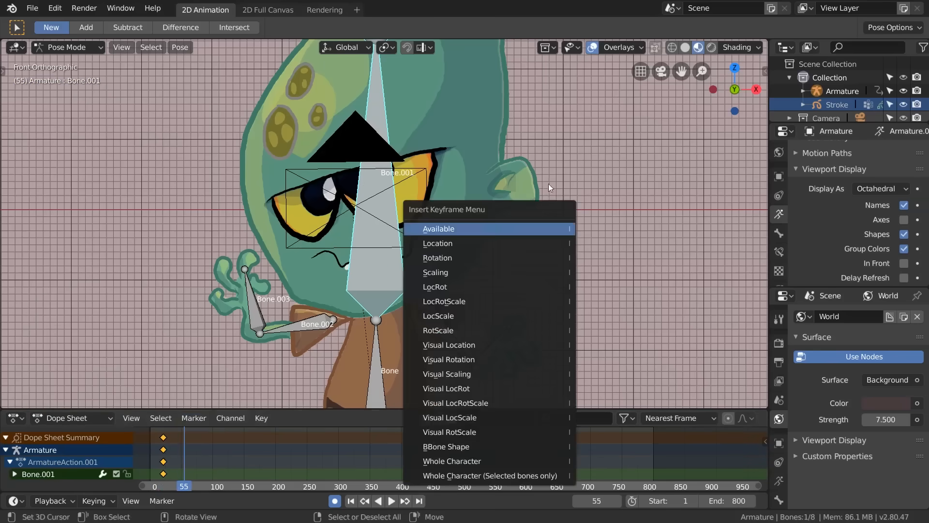
pyautogui.press('r')
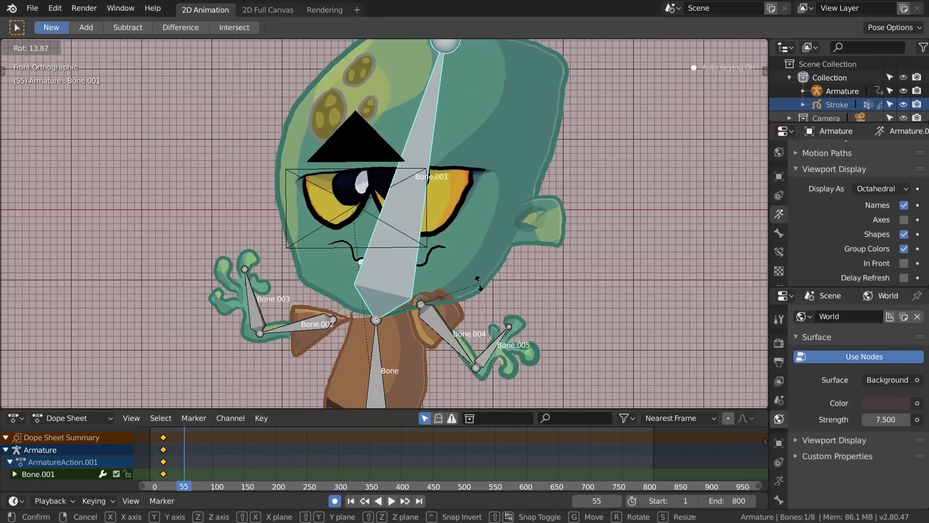
pyautogui.click(432, 254)
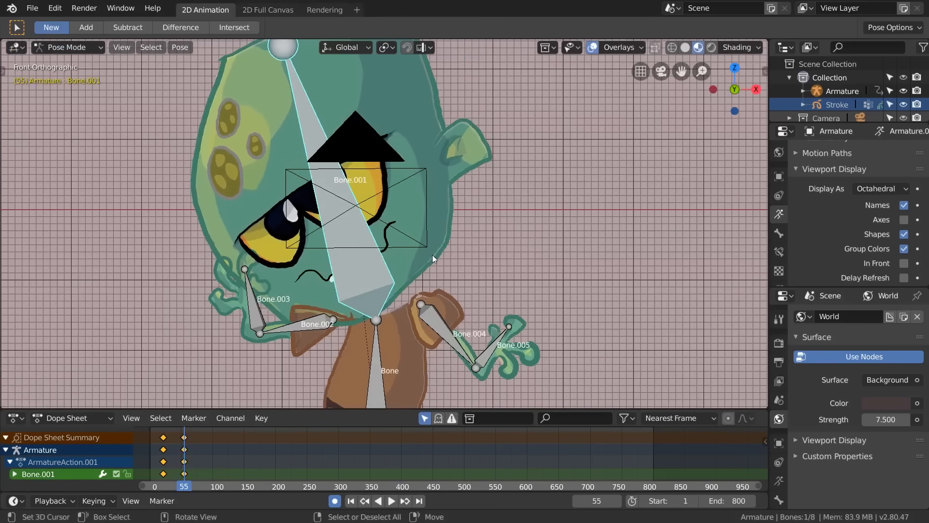
pyautogui.press('i')
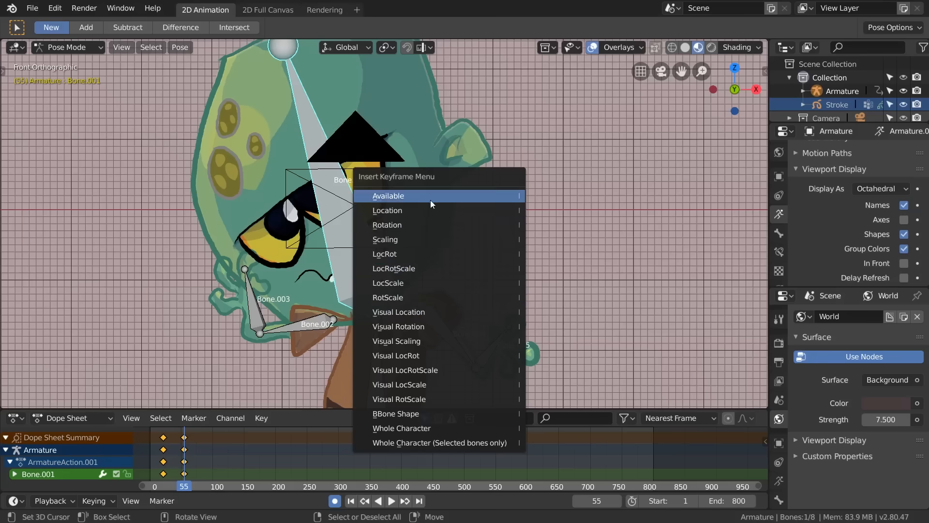
pyautogui.click(420, 225)
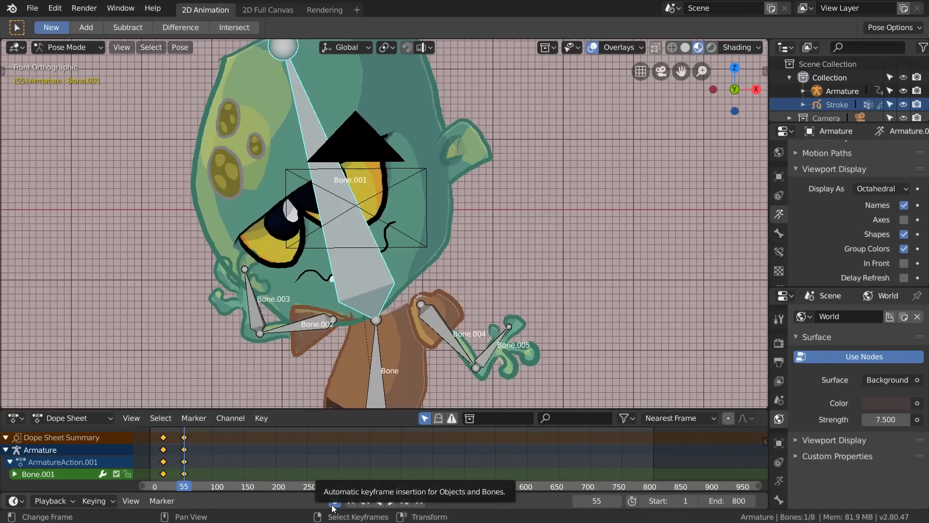
# - At frame 55, rotate the upper-arm bone, Bone.002, downward about 30° in front view and move it 0.138 m in X and -0.0895 m in Z
pyautogui.moveTo(316, 313); pyautogui.dragTo(316, 315, button='middle')
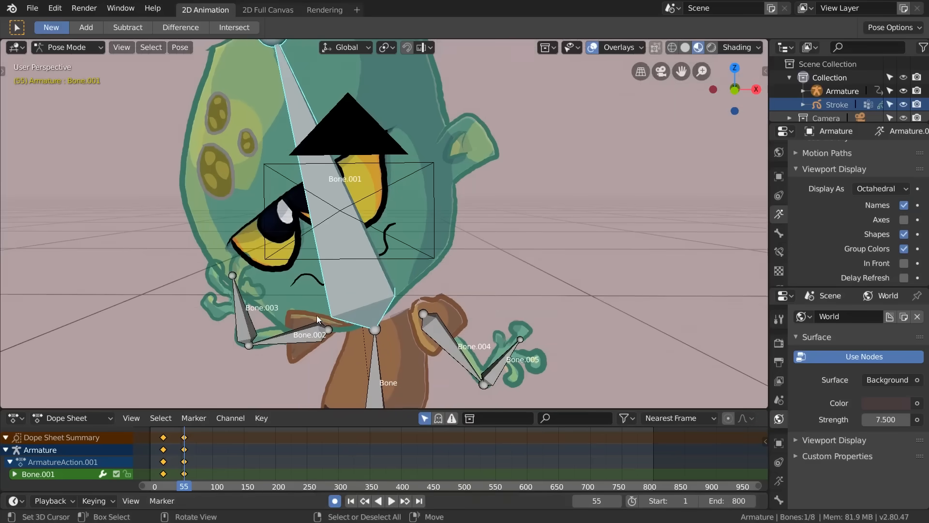
pyautogui.moveTo(315, 326); pyautogui.dragTo(305, 333, button='right')
pyautogui.rightClick(305, 332)
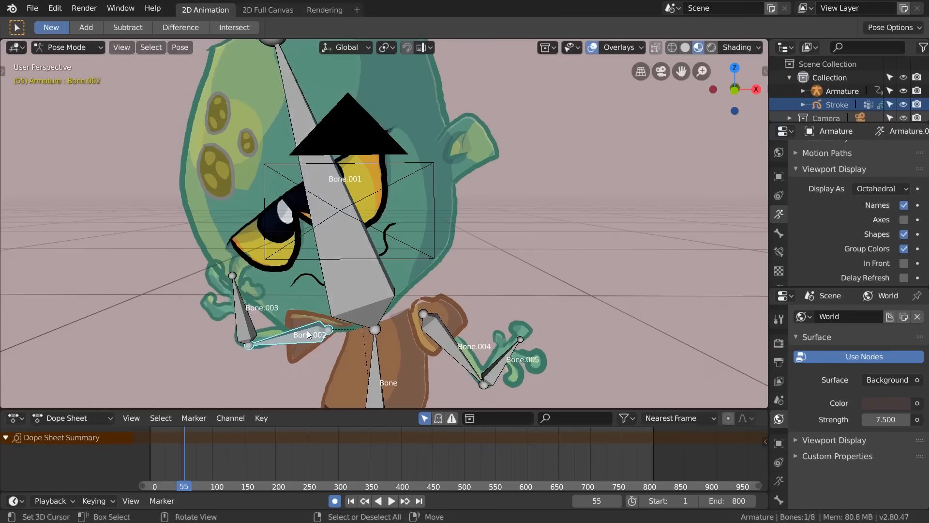
pyautogui.press('KP_1')
pyautogui.press('r')
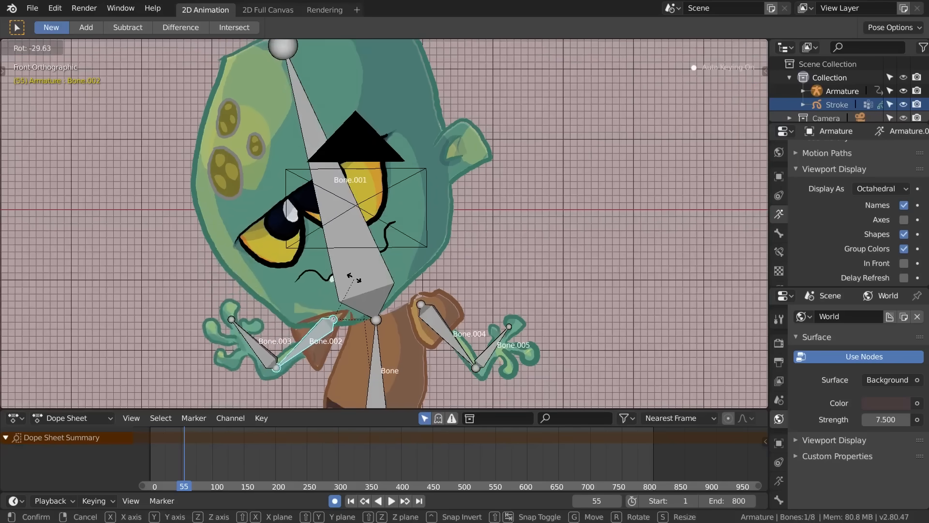
pyautogui.click(353, 283)
pyautogui.moveTo(319, 334); pyautogui.dragTo(328, 340, button='right')
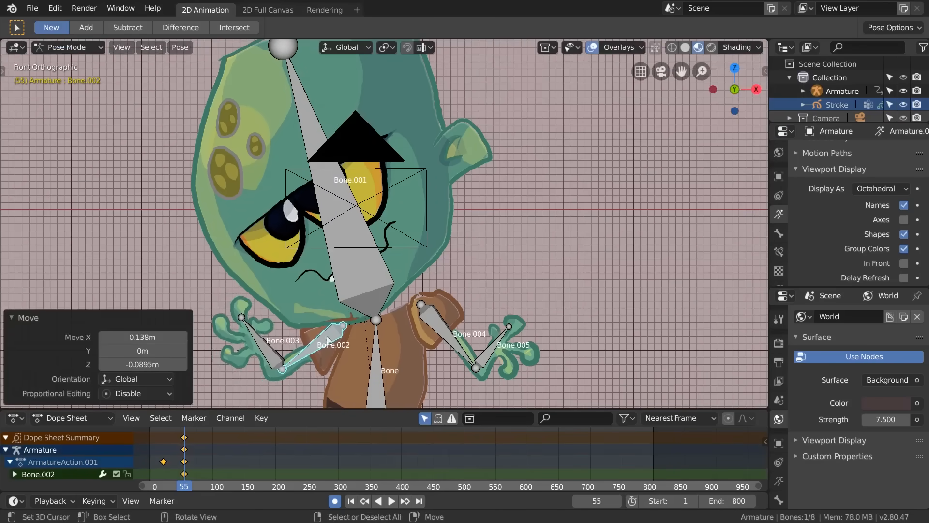
# - Rotate the forearm bone, Bone.003, by -48.4° at frame 55 so the hand swings down and outward
pyautogui.rightClick(272, 353)
pyautogui.press('r')
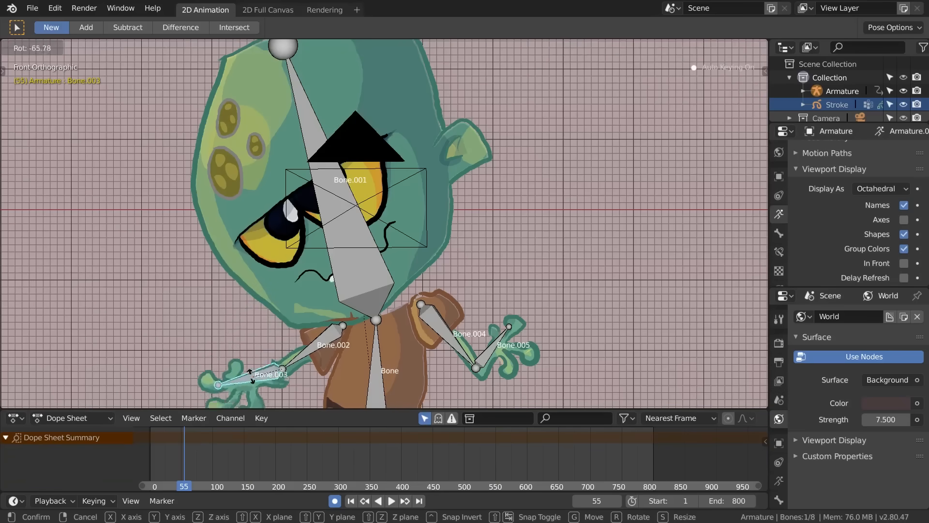
pyautogui.click(250, 366)
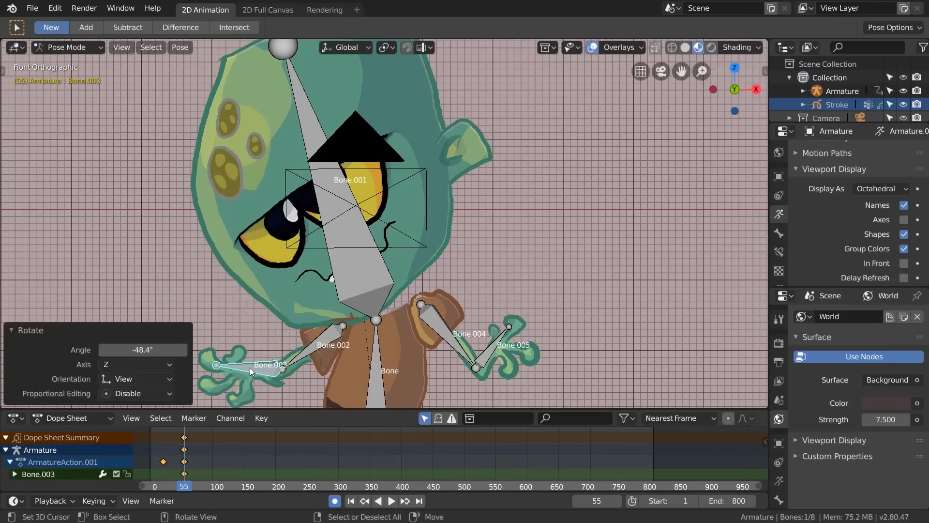
# - Leave Pose Mode, select the Stroke grease pencil object and switch it to Weight Paint mode
pyautogui.keyDown('shift'); pyautogui.moveTo(300, 344); pyautogui.dragTo(385, 209, button='middle'); pyautogui.keyUp('shift')
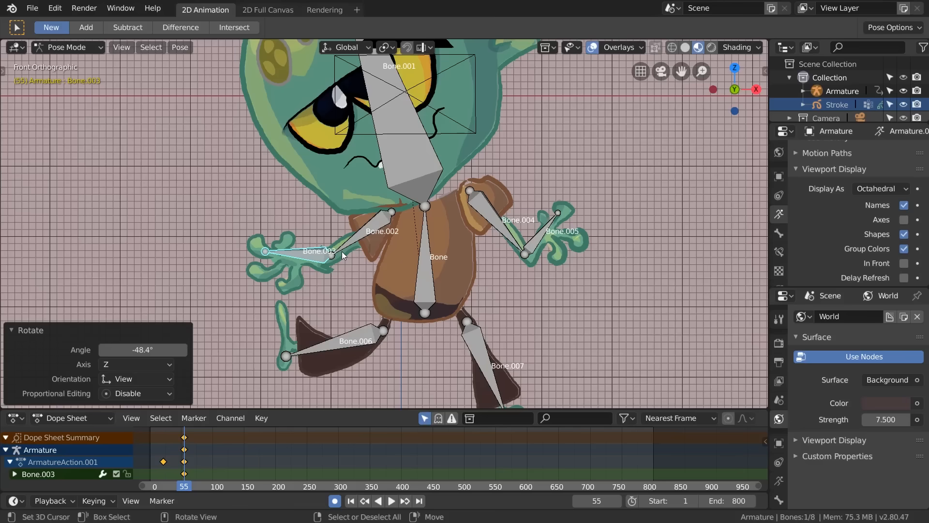
pyautogui.click(73, 47)
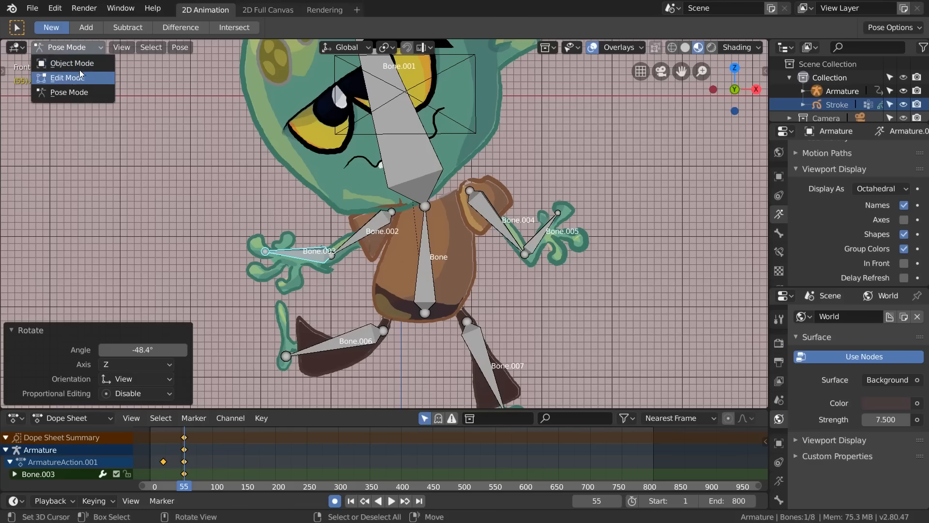
pyautogui.click(75, 65)
pyautogui.moveTo(286, 149); pyautogui.dragTo(287, 153, button='middle')
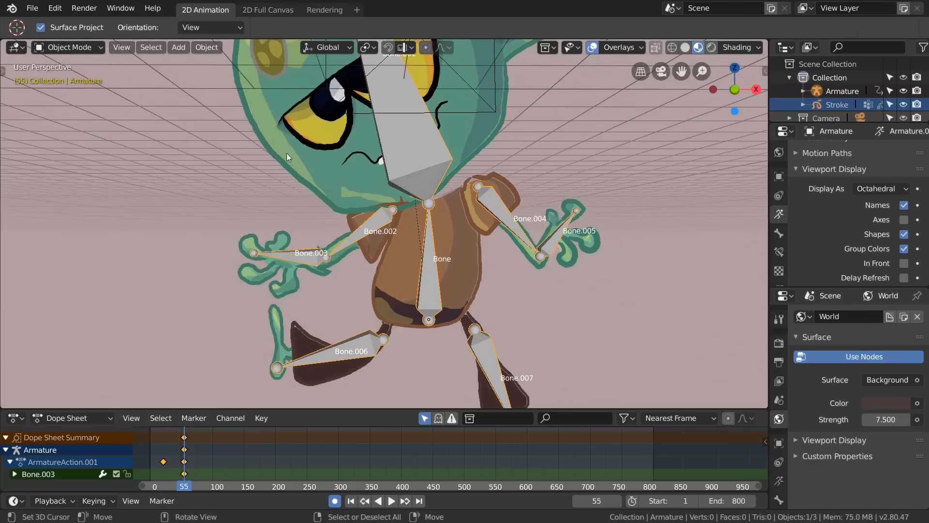
pyautogui.rightClick(286, 153)
pyautogui.press('g')
pyautogui.rightClick(269, 165)
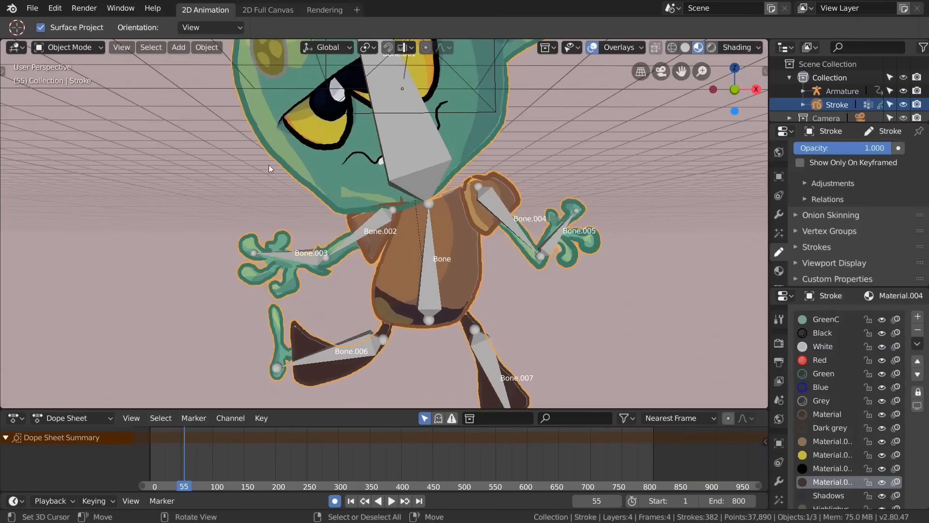
pyautogui.click(79, 49)
pyautogui.click(84, 120)
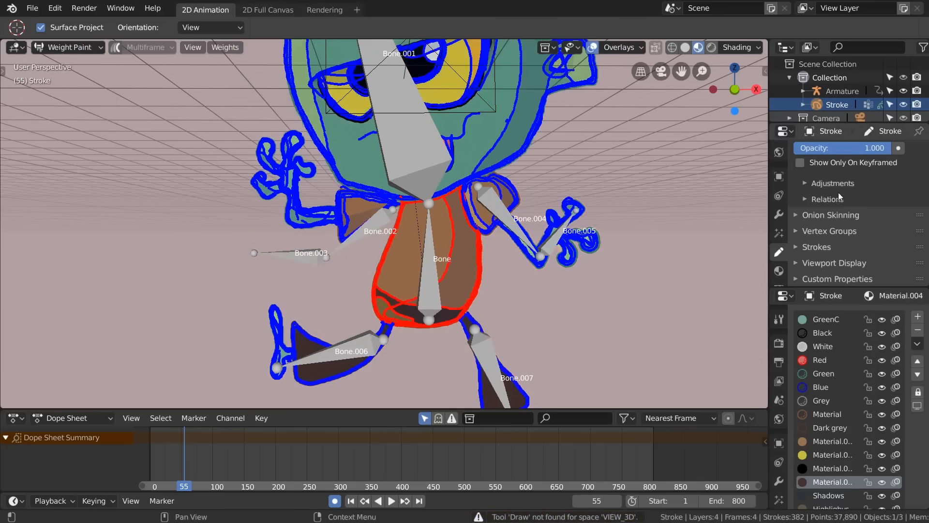
# - Blend the elbow weights by painting across the joint for the Bone.003 and Bone.002 vertex groups at weight 1.000 and strength 0.500
pyautogui.click(844, 232)
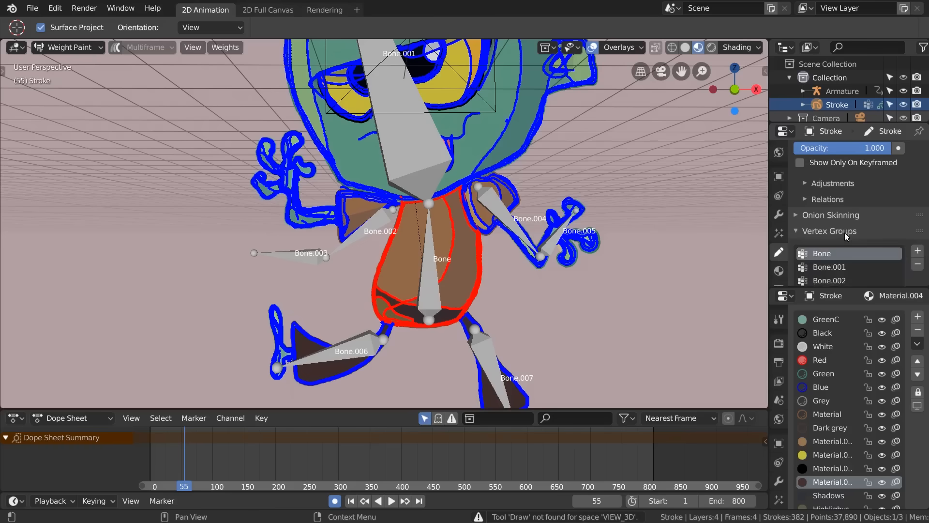
pyautogui.scroll(-4, 839, 259)
pyautogui.click(840, 239)
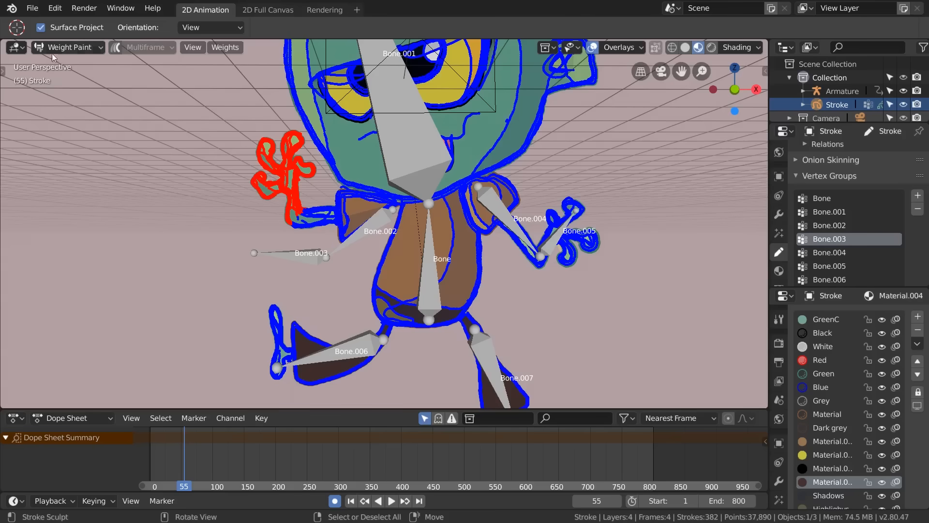
pyautogui.click(3, 71)
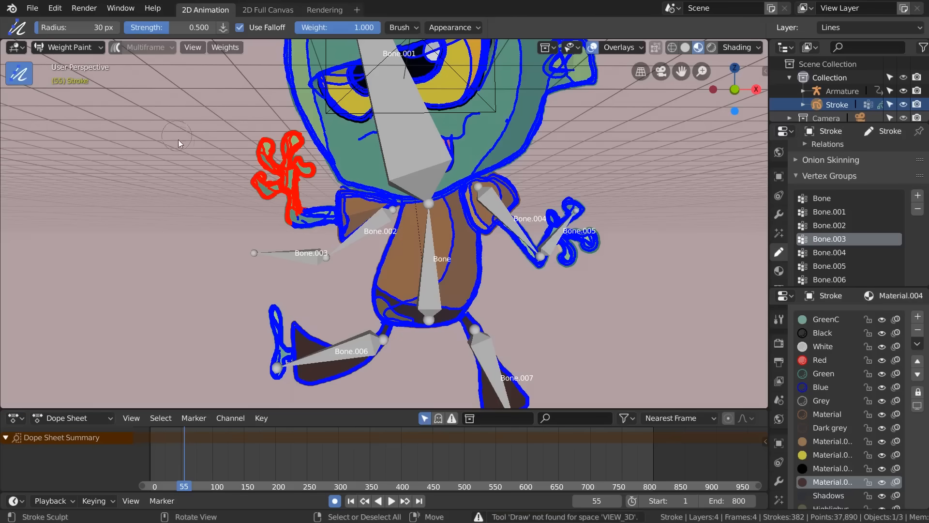
pyautogui.moveTo(305, 211); pyautogui.dragTo(291, 218)
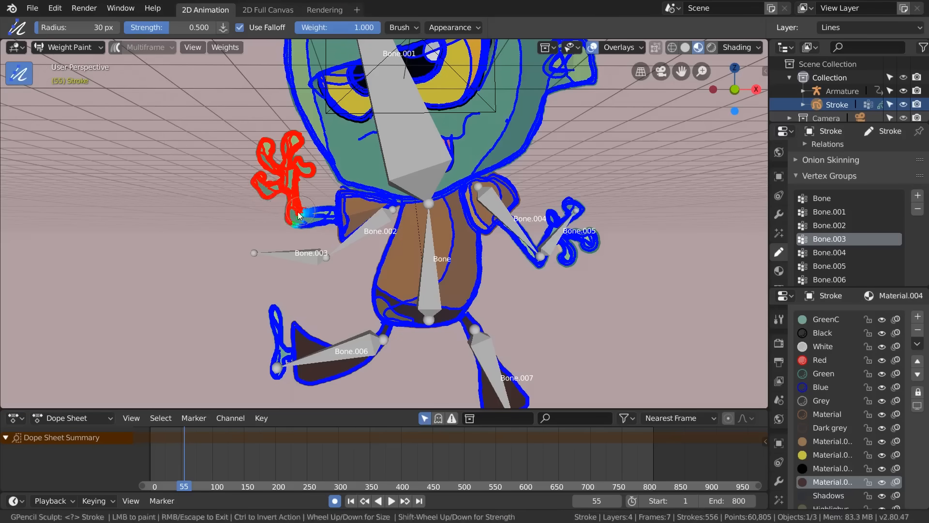
pyautogui.click(837, 226)
pyautogui.moveTo(296, 221)
pyautogui.mouseDown()
pyautogui.moveTo(291, 213)
pyautogui.moveTo(304, 213)
pyautogui.mouseUp()
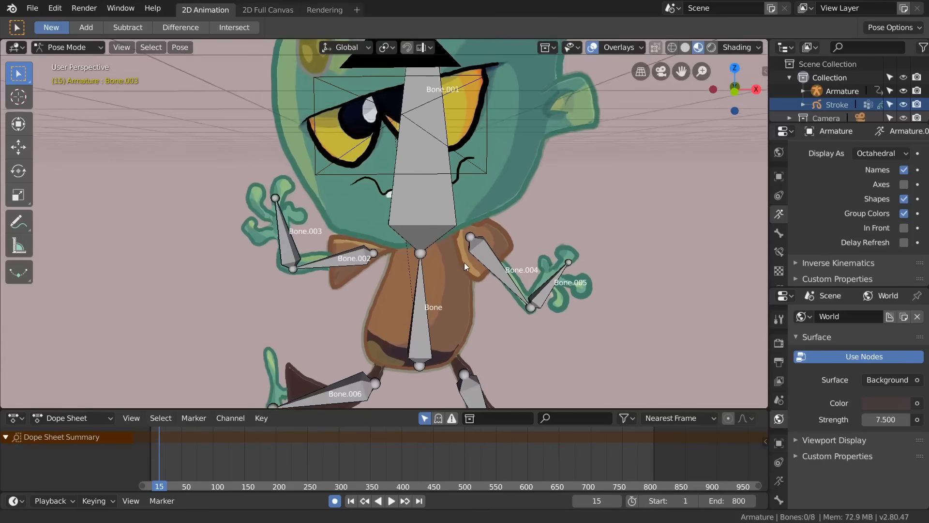
# - At frame 46, rotate the upper-arm bone, Bone.002, by -10.6° and swing the forearm bone, Bone.003, outward
pyautogui.click(373, 269)
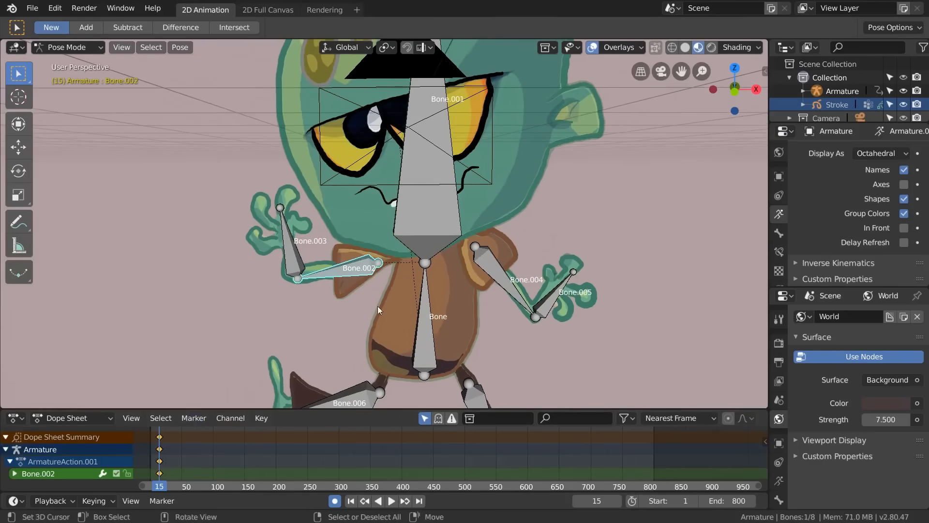
pyautogui.click(178, 455)
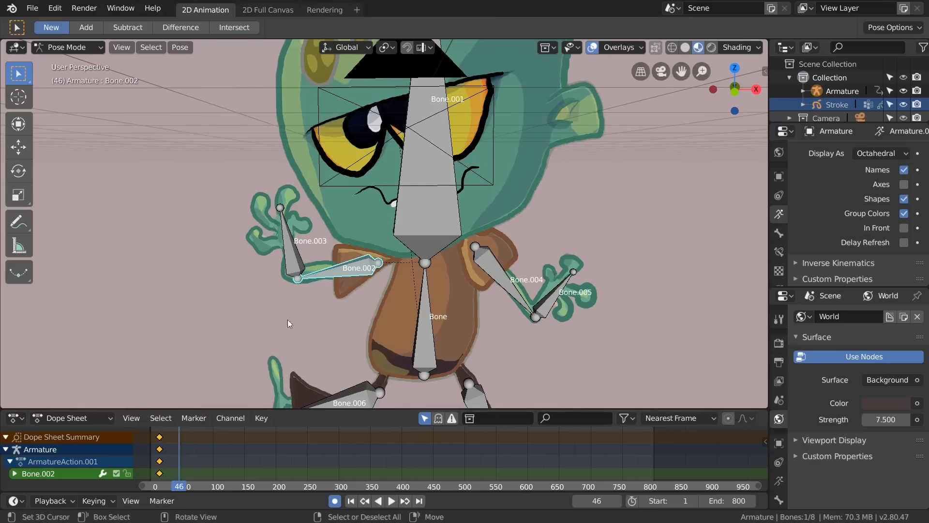
pyautogui.press('r')
pyautogui.click(366, 223)
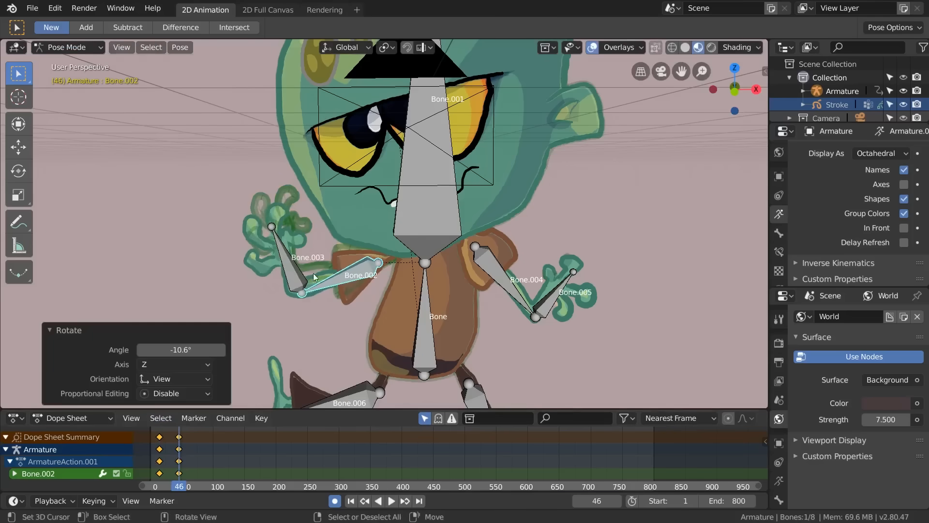
pyautogui.rightClick(293, 280)
pyautogui.press('r')
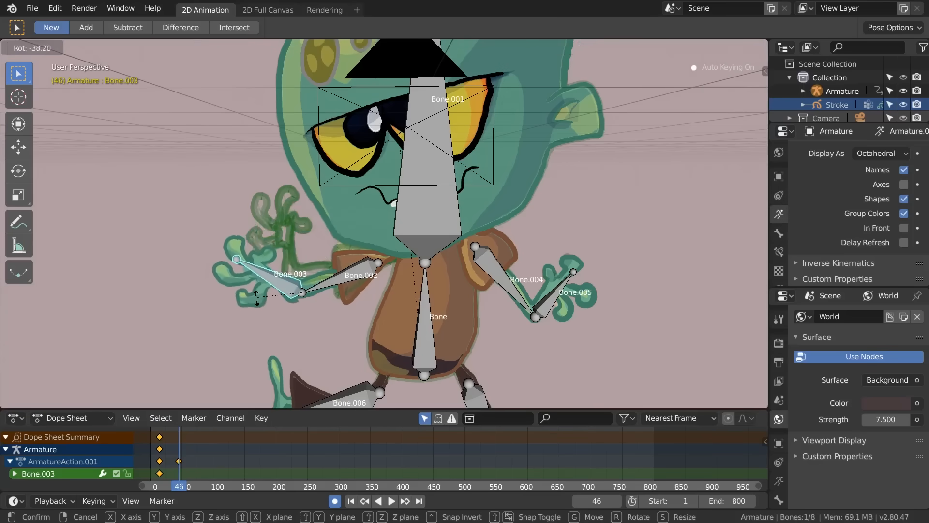
pyautogui.click(262, 294)
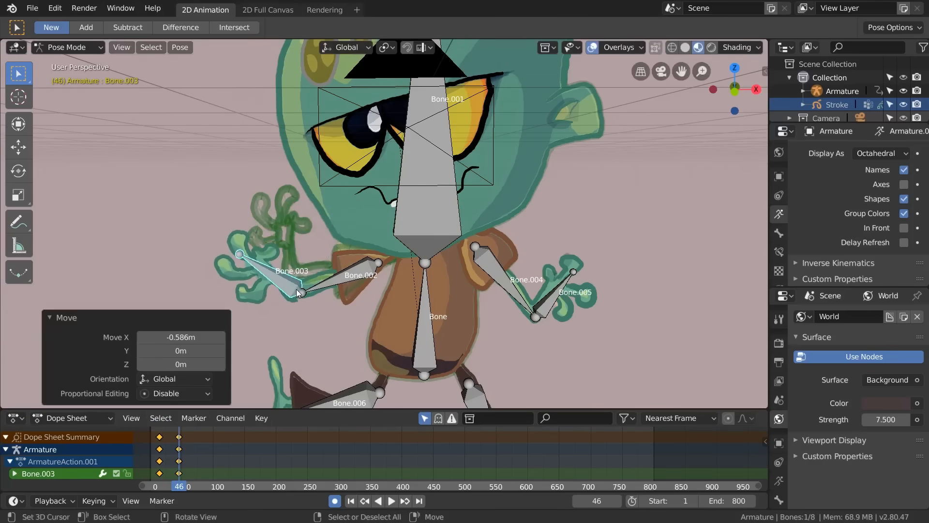
# - Refine the arm pose at frame 46 by rotating Bone.002 a further -1.46° and swinging Bone.003 partly back up
pyautogui.rightClick(372, 271)
pyautogui.press('g')
pyautogui.rightClick(368, 281)
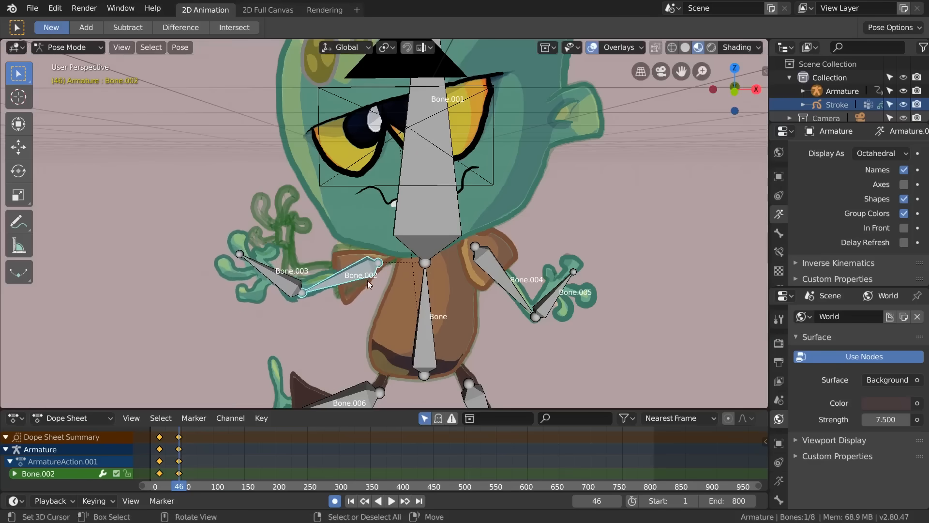
pyautogui.press('r')
pyautogui.click(444, 263)
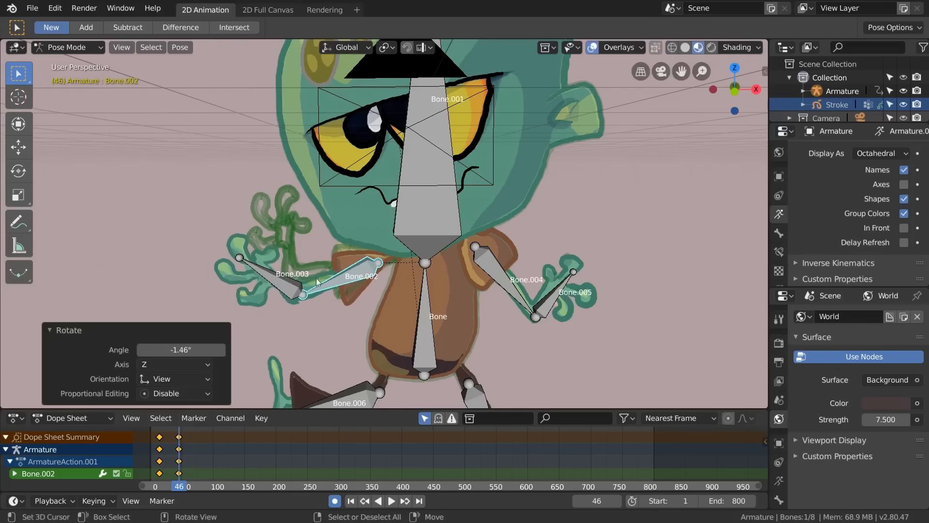
pyautogui.rightClick(284, 291)
pyautogui.press('r')
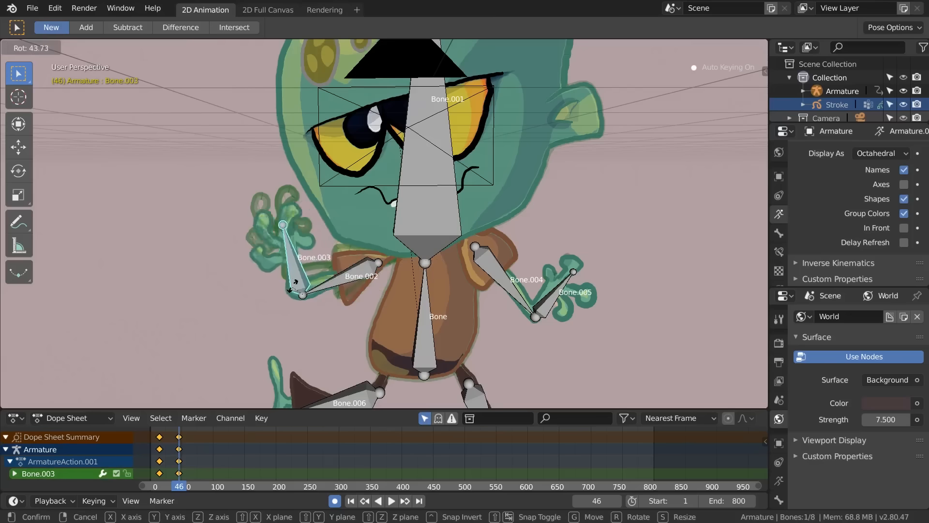
pyautogui.click(283, 286)
# - Create a hand wave by rotating Bone.003 by 34.4° at frame 62 and by -36° at frame 82
pyautogui.click(190, 449)
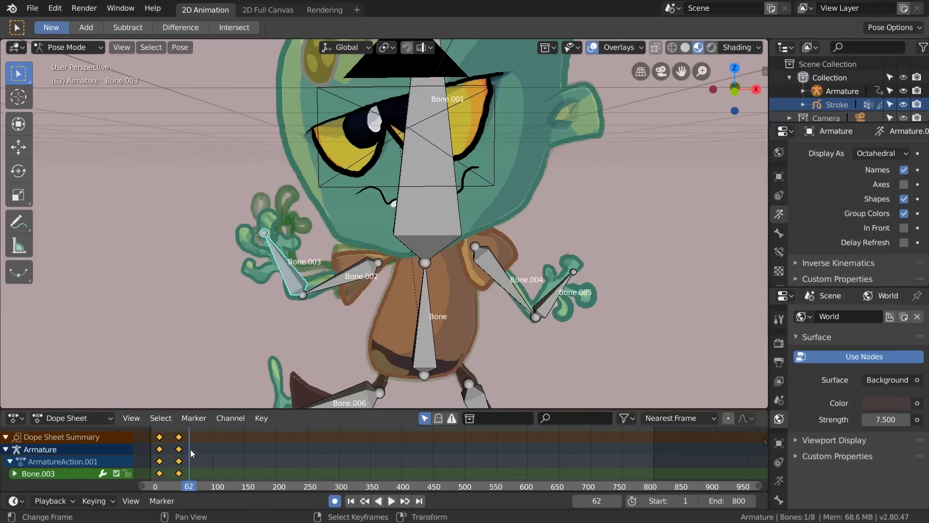
pyautogui.press('r')
pyautogui.click(361, 302)
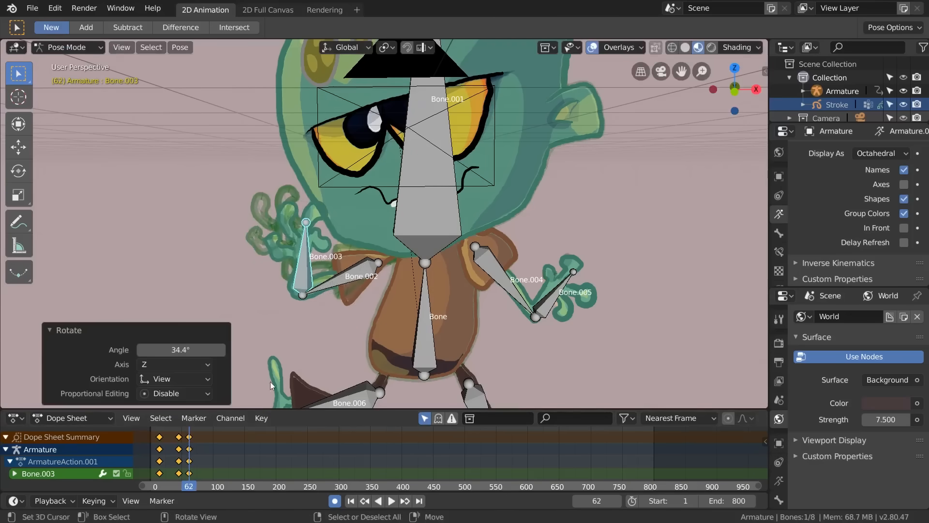
pyautogui.click(202, 465)
pyautogui.press('r')
pyautogui.click(333, 245)
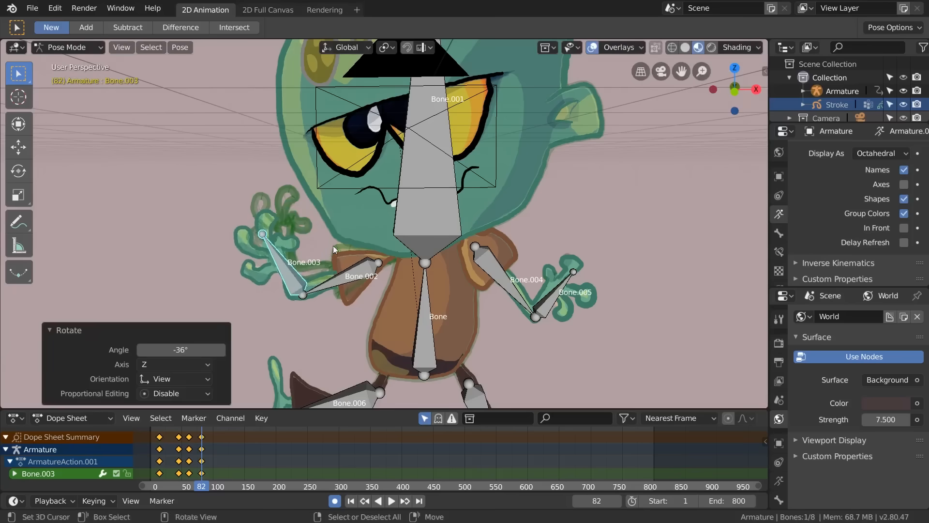
# - Rotate the head bone, Bone.001, about 12° away from the waving hand at frame 82
pyautogui.click(428, 239)
pyautogui.press('r')
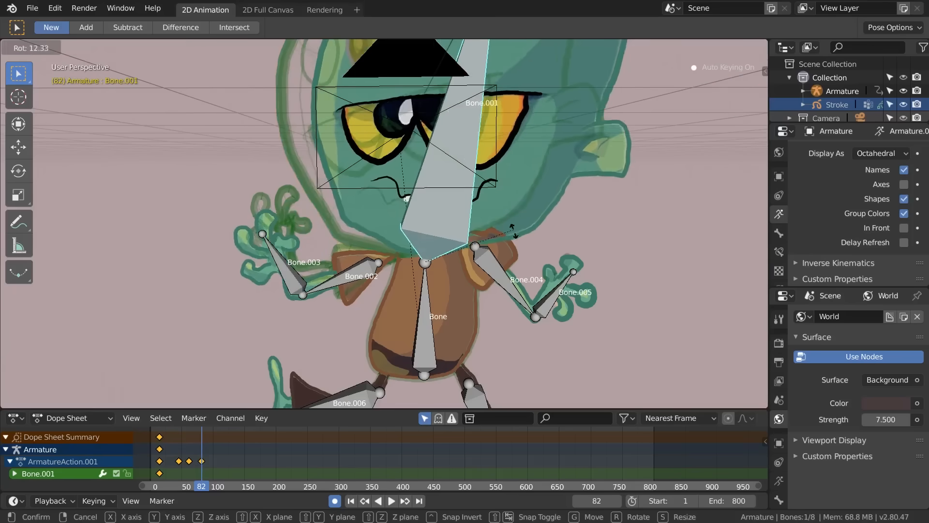
pyautogui.click(509, 231)
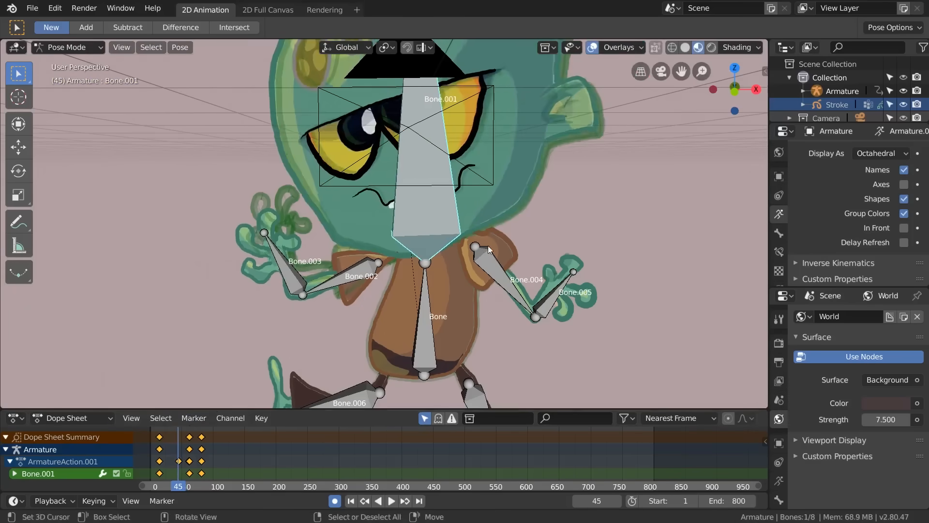
# - At frame 45, tilt the head bone, Bone.001, toward the waving hand and deselect all bones
pyautogui.press('r')
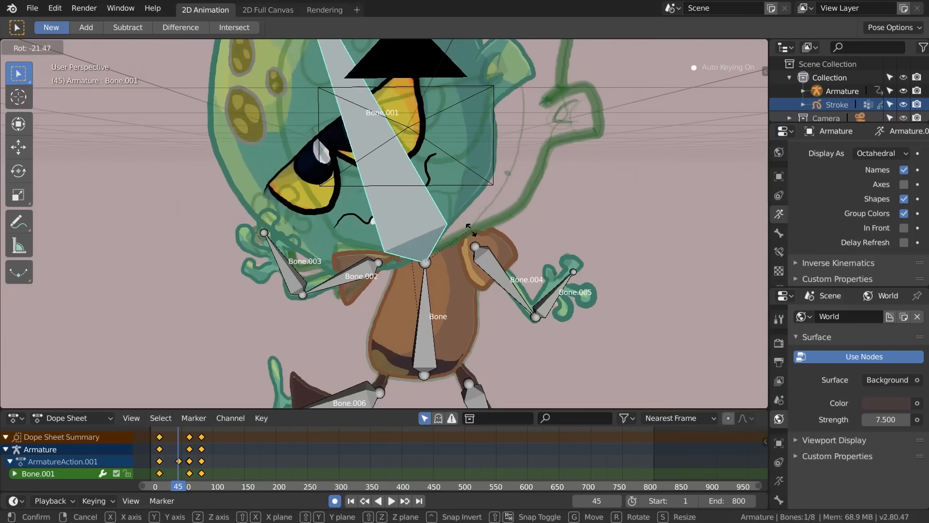
pyautogui.click(501, 231)
pyautogui.press('a')
pyautogui.press('a')
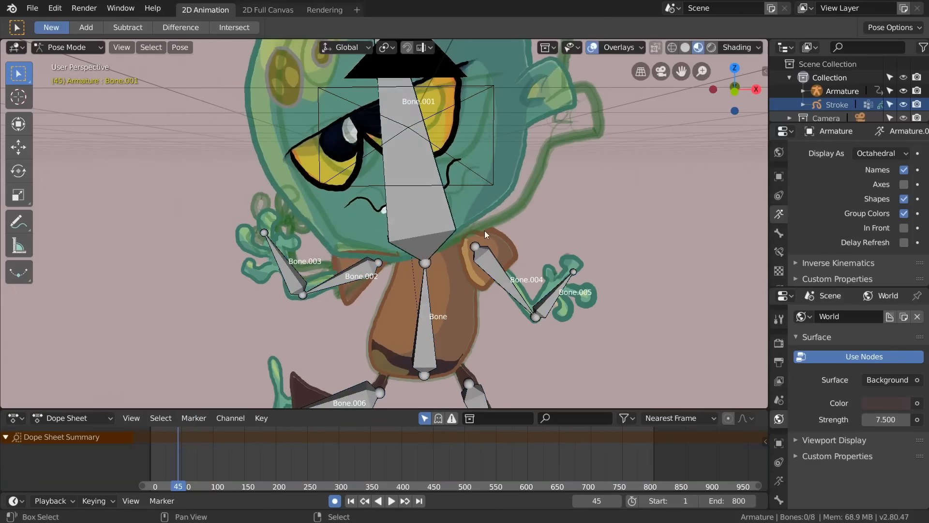
# - Hide the viewport overlays to show only the character and return to frame 1
pyautogui.keyDown('shift'); pyautogui.moveTo(475, 241); pyautogui.dragTo(446, 287, button='middle'); pyautogui.keyUp('shift')
pyautogui.click(592, 47)
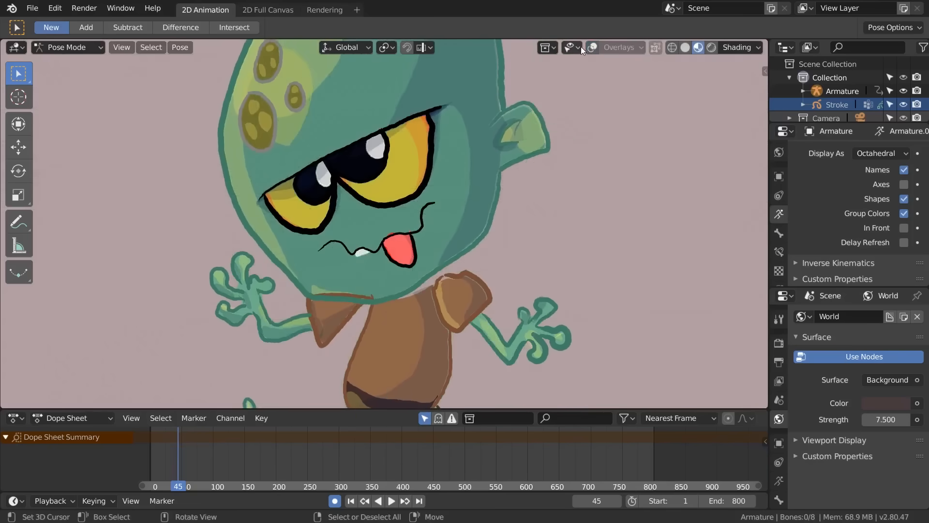
pyautogui.click(357, 501)
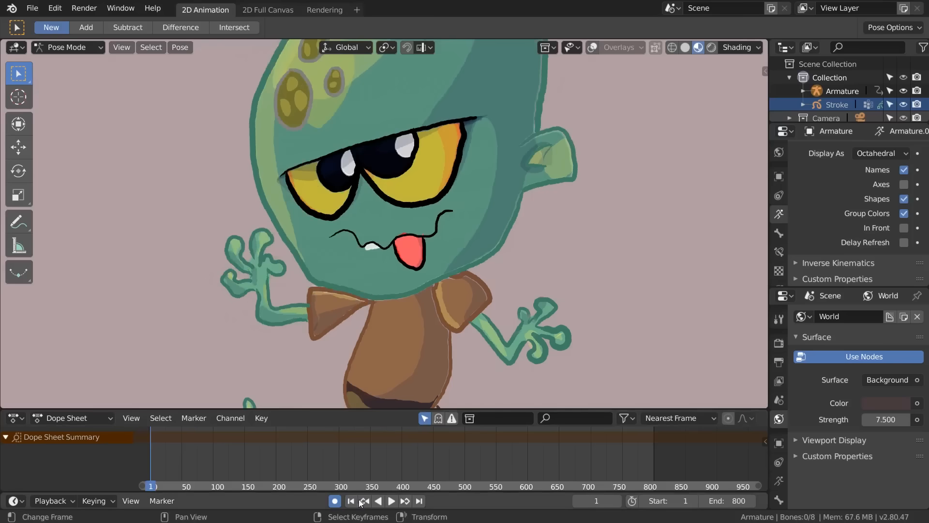